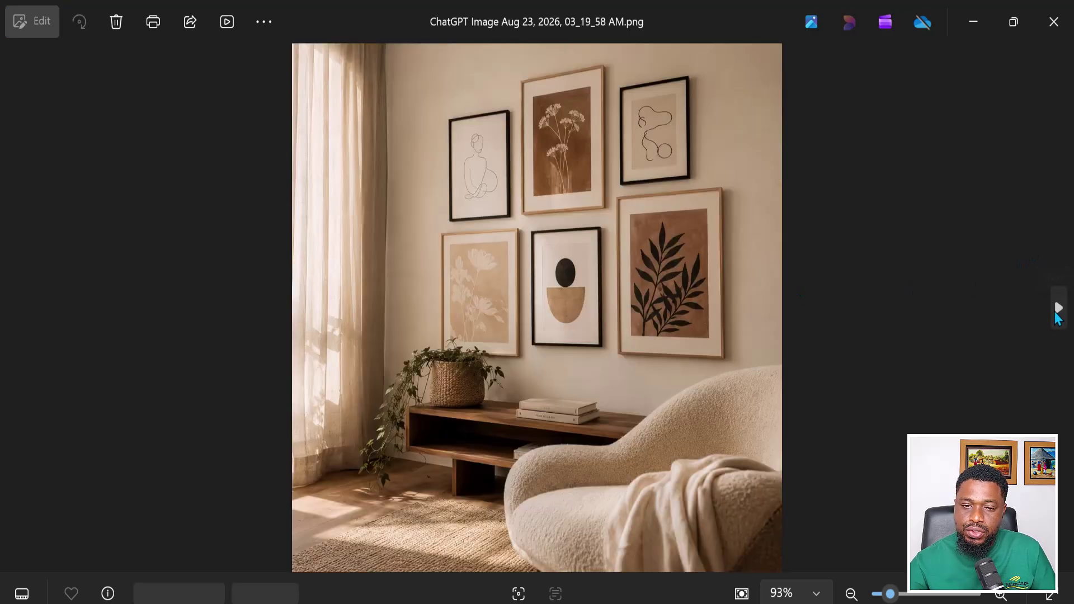
left_click(1058, 308)
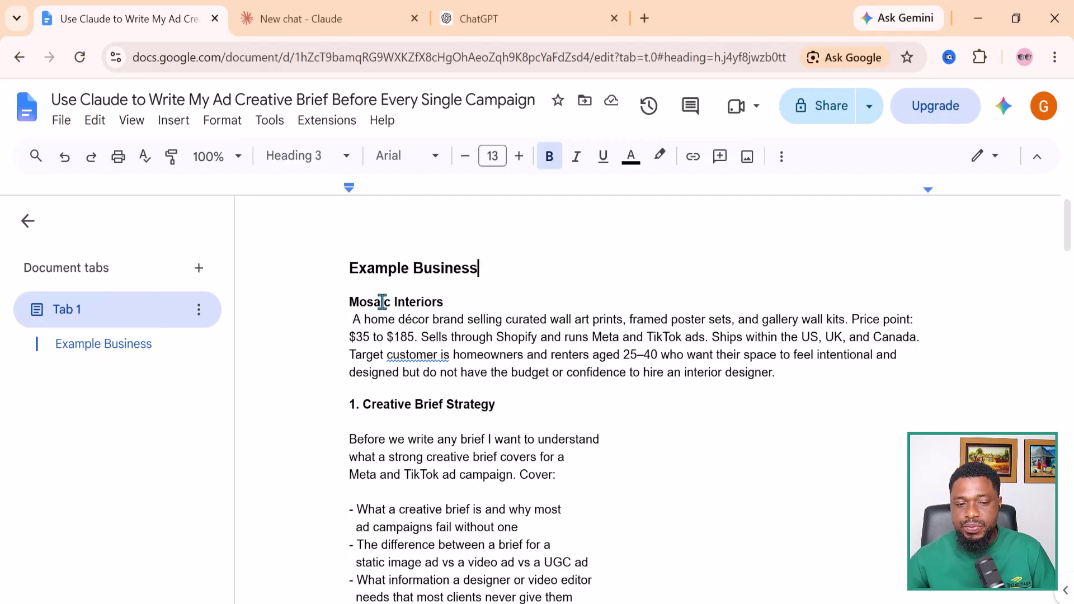
Read through the Mosaic Interiors business description and the Creative Brief Strategy prompt in the document.
left_click(353, 321)
left_click_drag(353, 321, 911, 374)
scroll(896, 373, "down", 2)
scroll(802, 386, "down", 3)
scroll(802, 386, "up", 3)
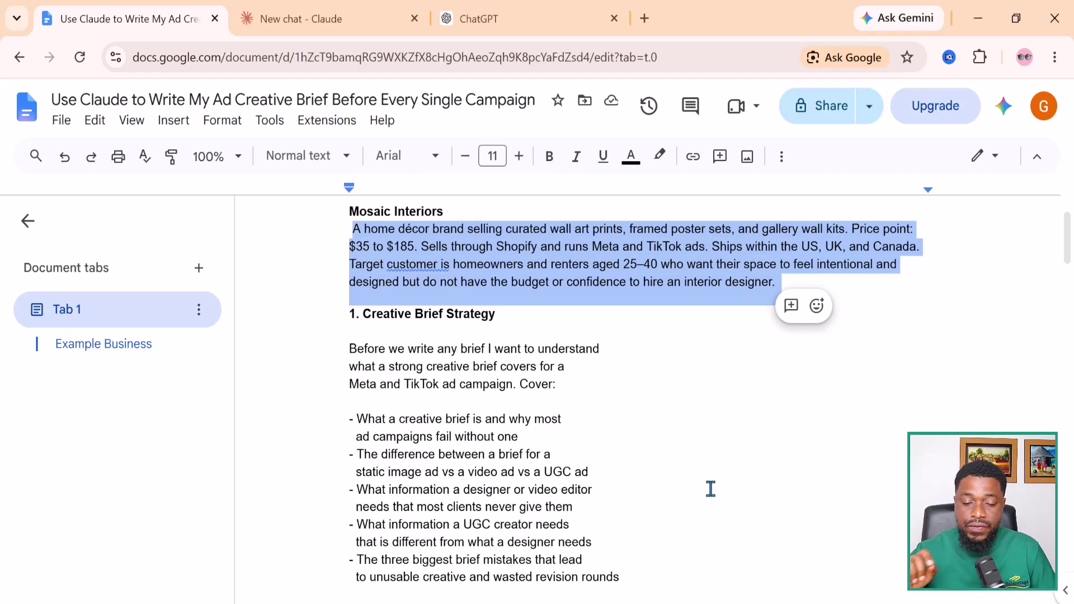
scroll(515, 444, "down", 2)
scroll(516, 447, "up", 2)
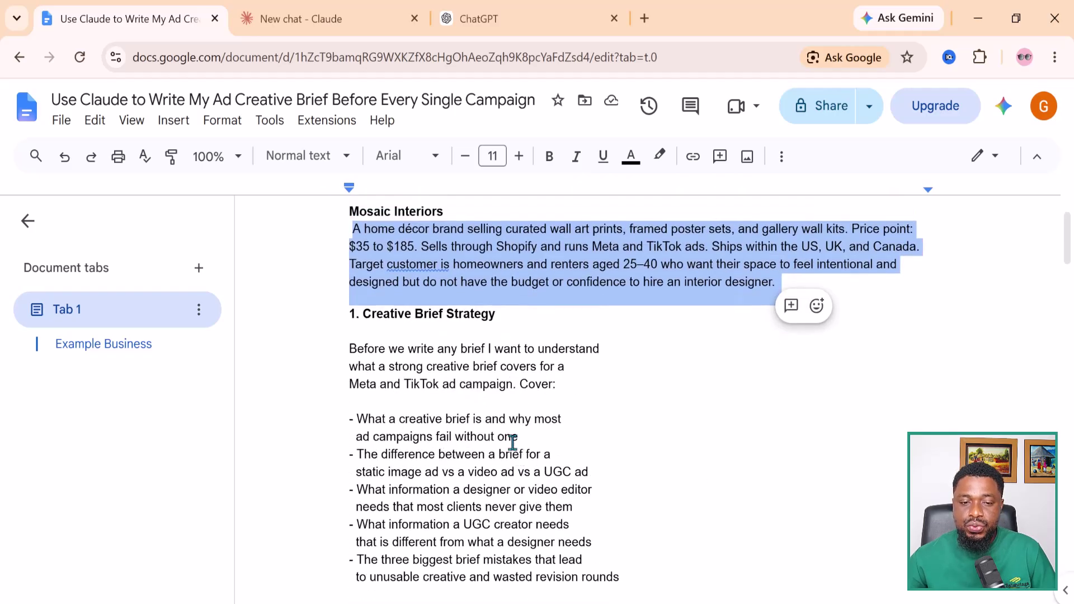
left_click_drag(514, 312, 365, 319)
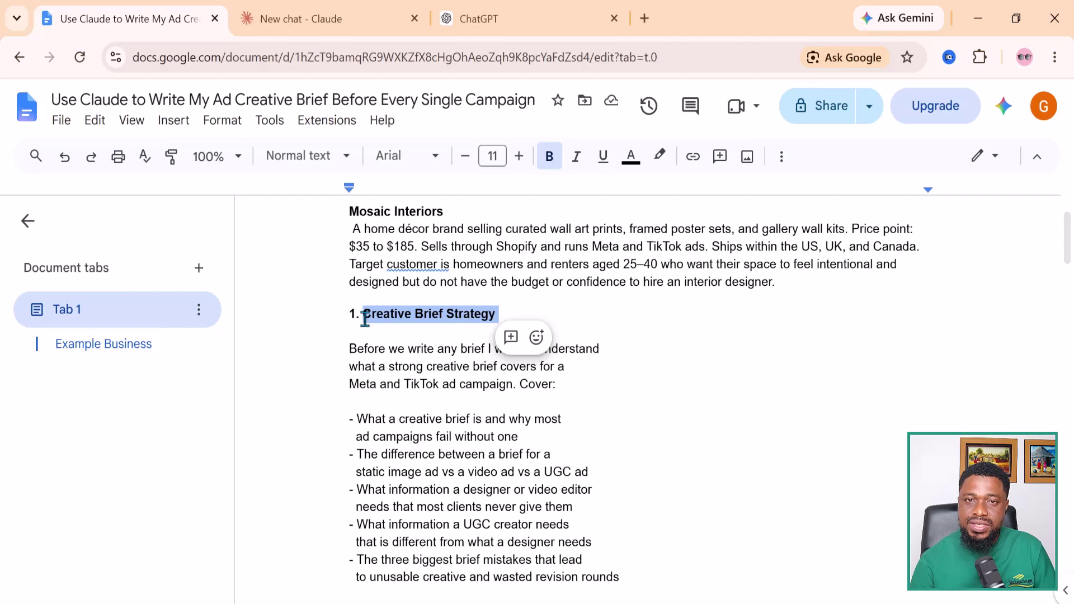
scroll(408, 467, "down", 3)
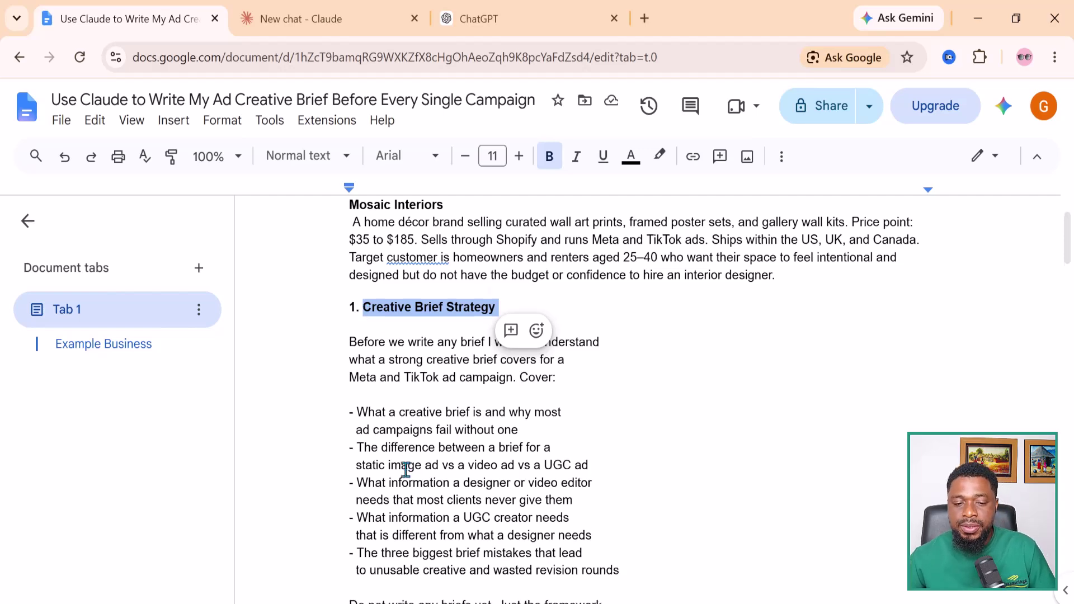
Copy the text from the Mosaic Interiors heading through the end of the Creative Brief Strategy prompt's bullet list.
left_click_drag(644, 397, 369, 259)
right_click(369, 259)
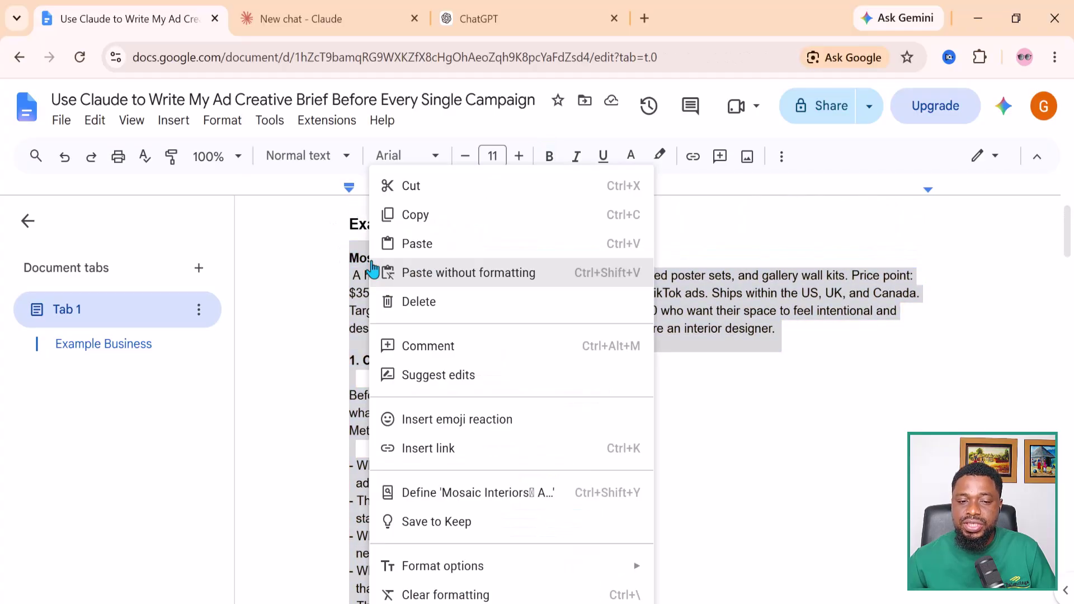
left_click(412, 213)
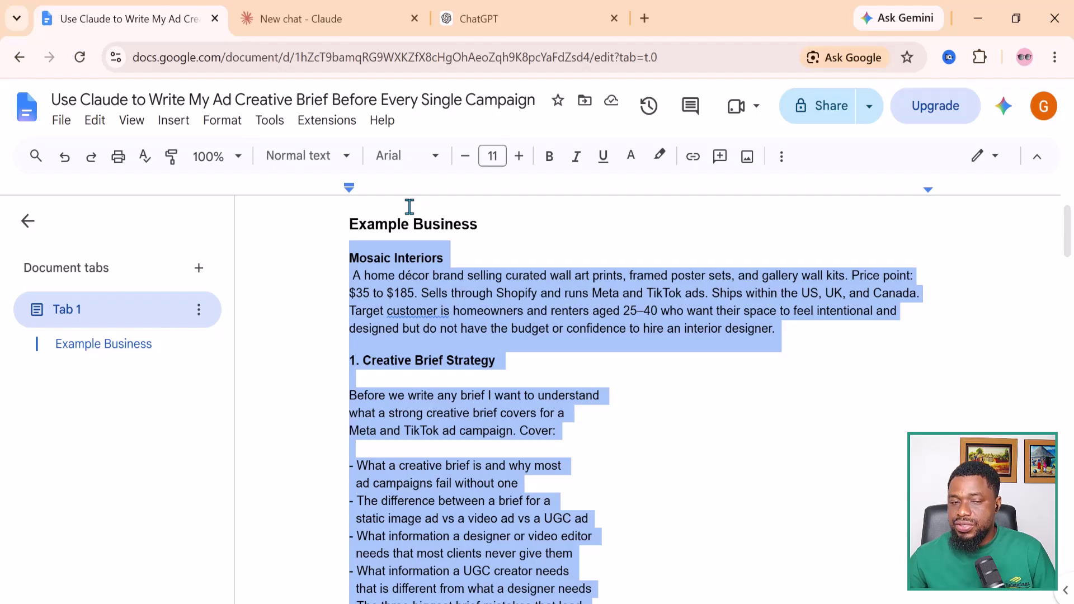
Switch to Claude, paste the copied business description and Creative Brief Strategy prompt into a new chat, check it and send it.
left_click(319, 19)
key("ctrl+v")
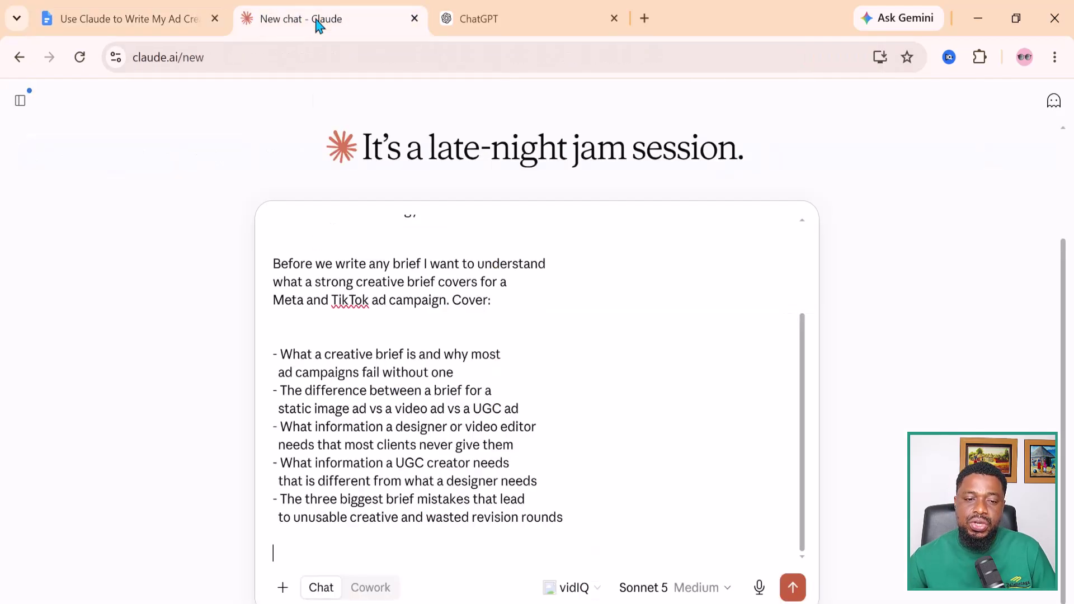
left_click(503, 18)
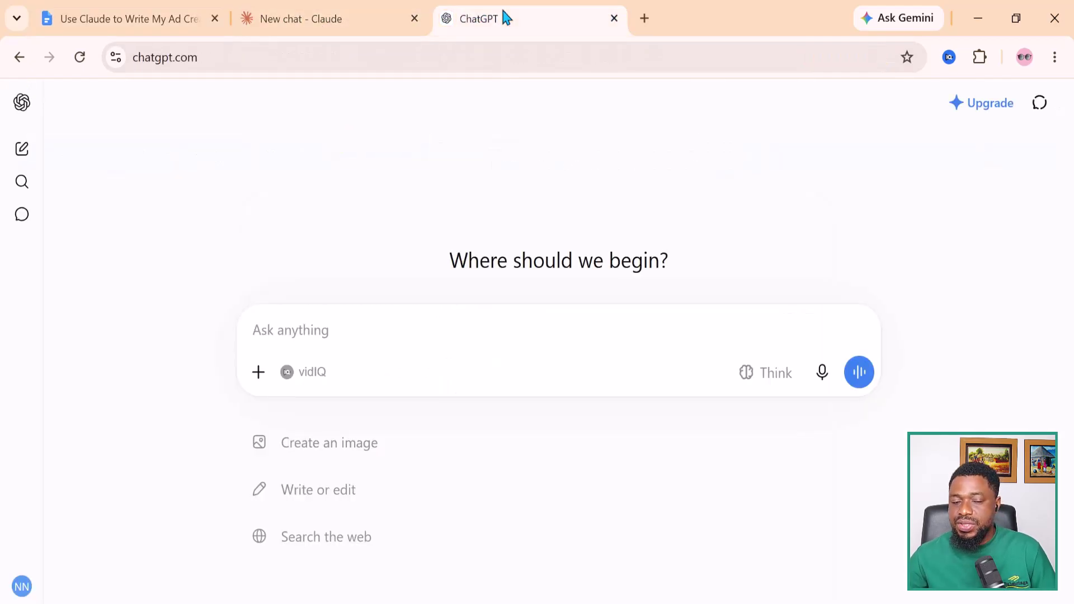
left_click(277, 23)
scroll(348, 368, "up", 4)
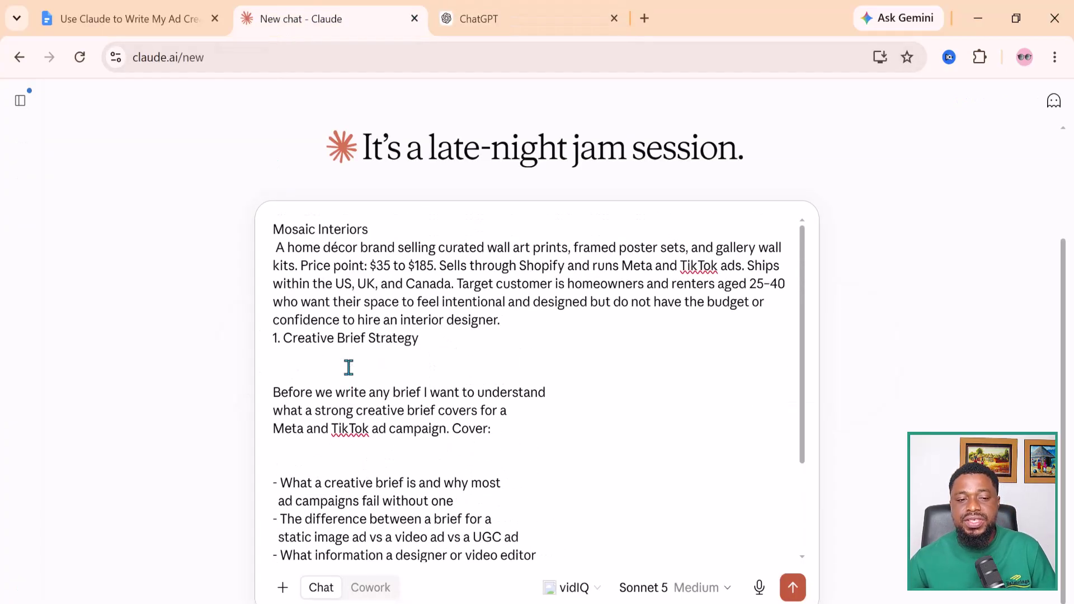
scroll(348, 367, "down", 2)
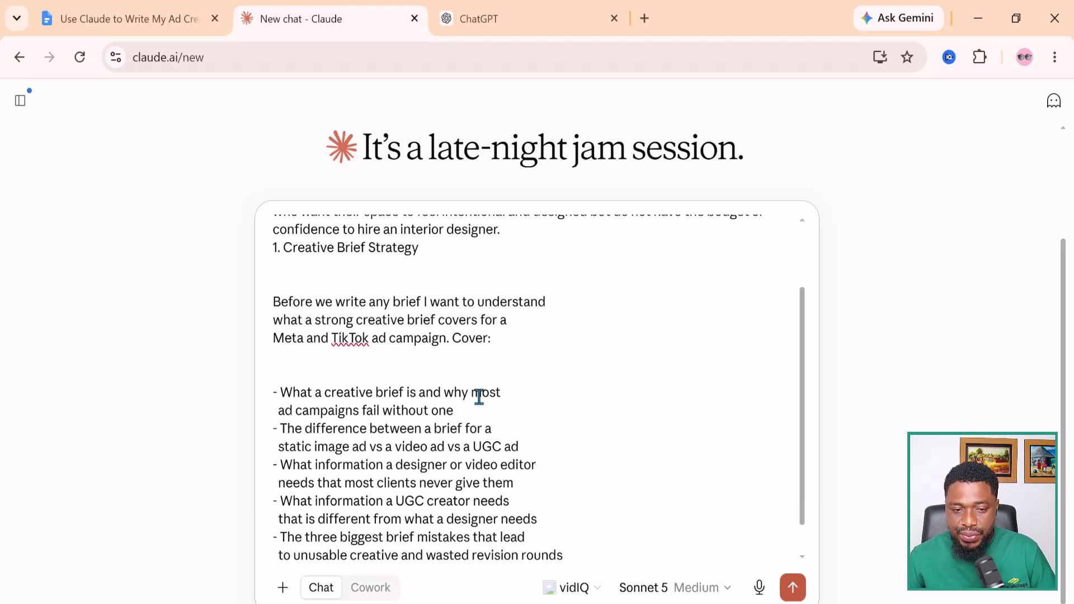
scroll(479, 396, "down", 2)
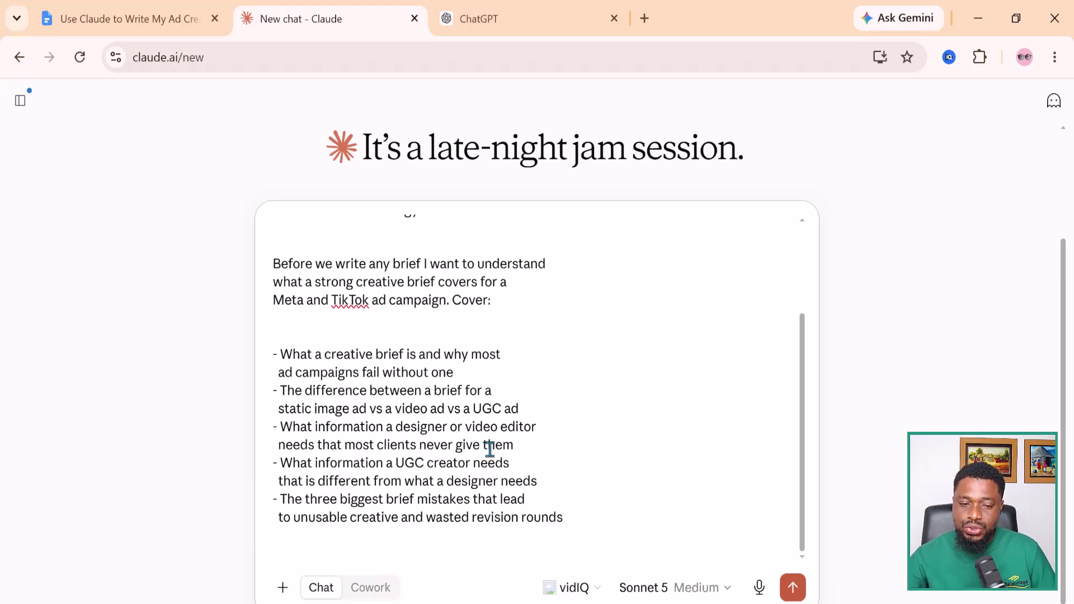
left_click(793, 588)
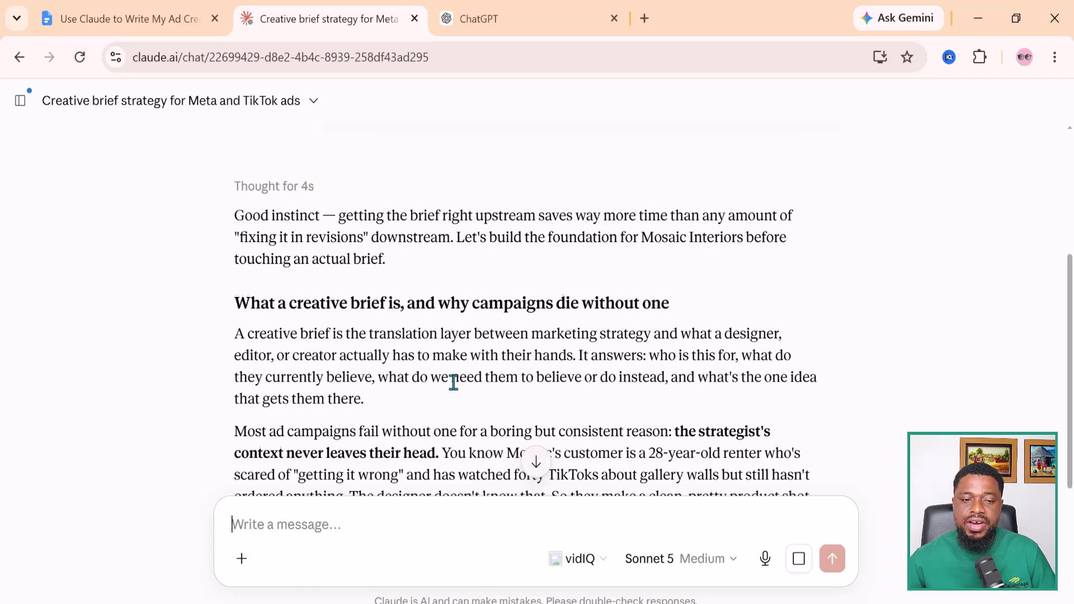
Examine Claude's answer on why briefs matter, how static, video and UGC briefs differ, and what designers need.
scroll(457, 385, "down", 5)
scroll(453, 386, "down", 2)
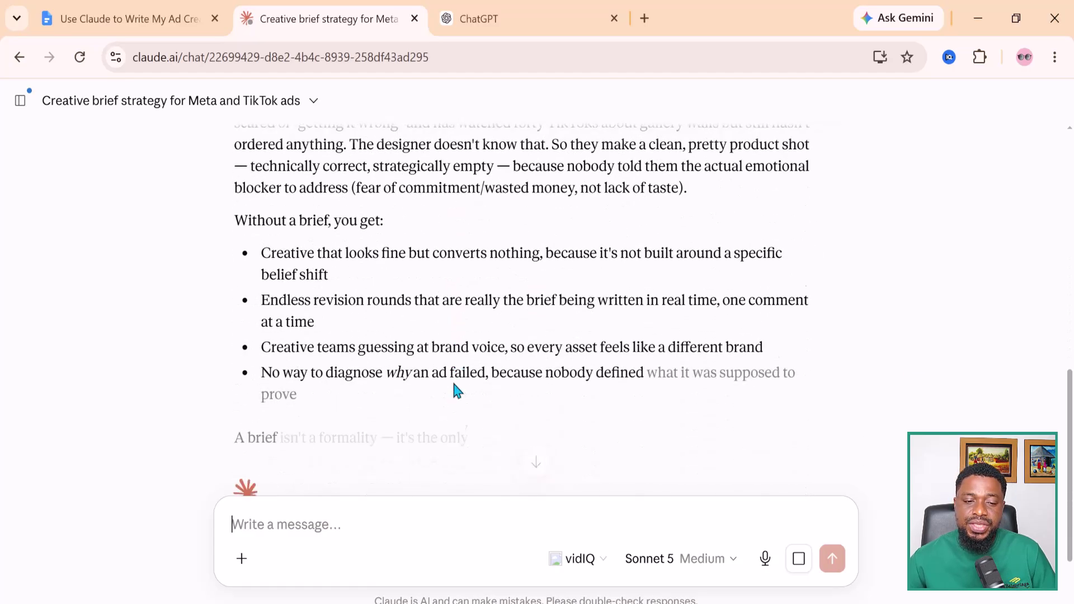
scroll(454, 388, "up", 2)
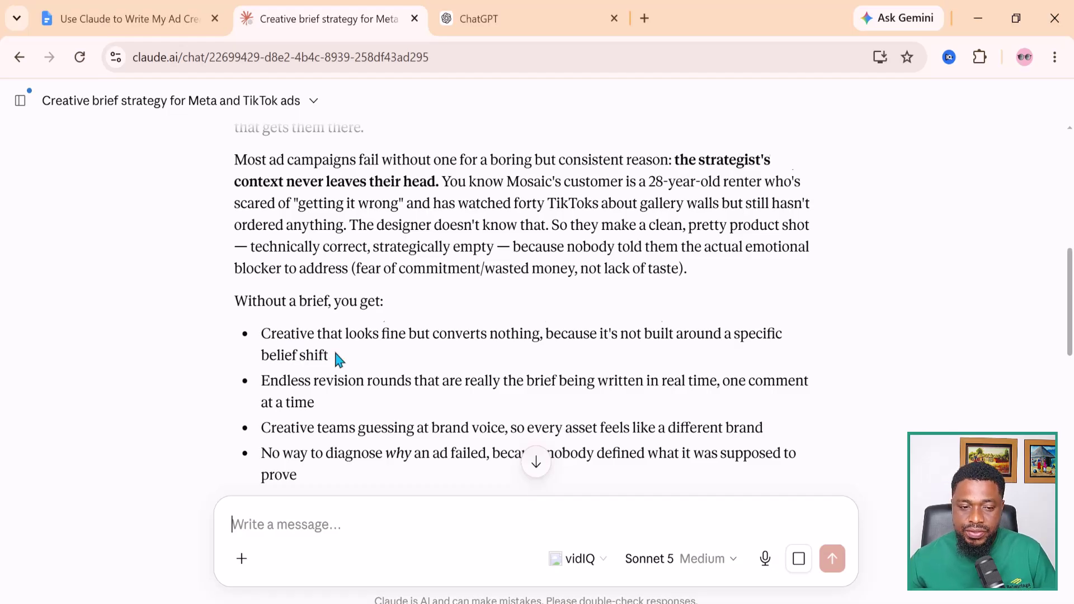
scroll(334, 349, "down", 8)
scroll(335, 352, "up", 2)
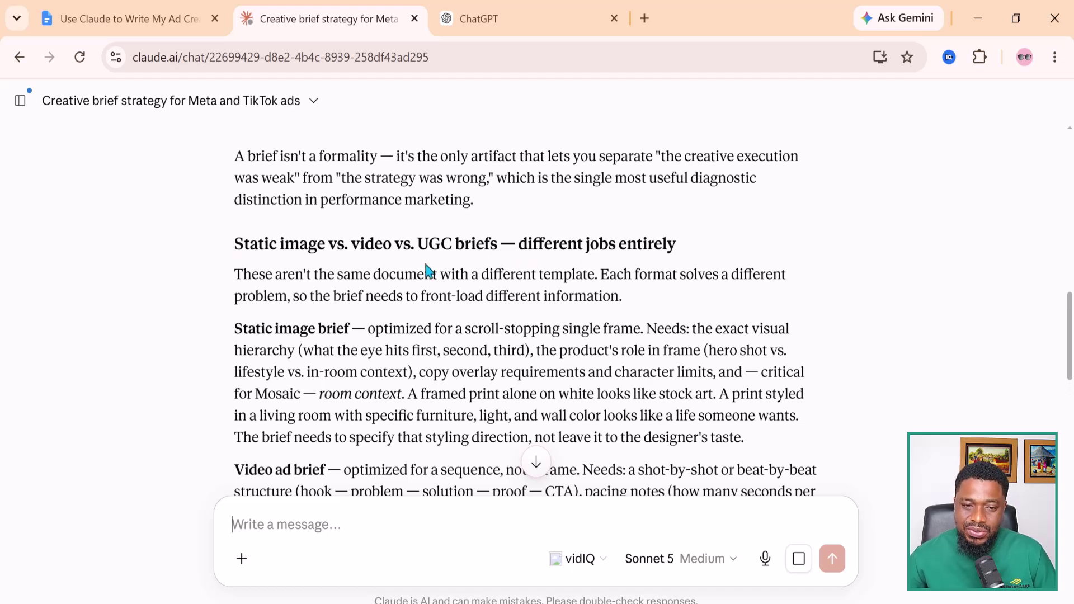
scroll(654, 273, "down", 3)
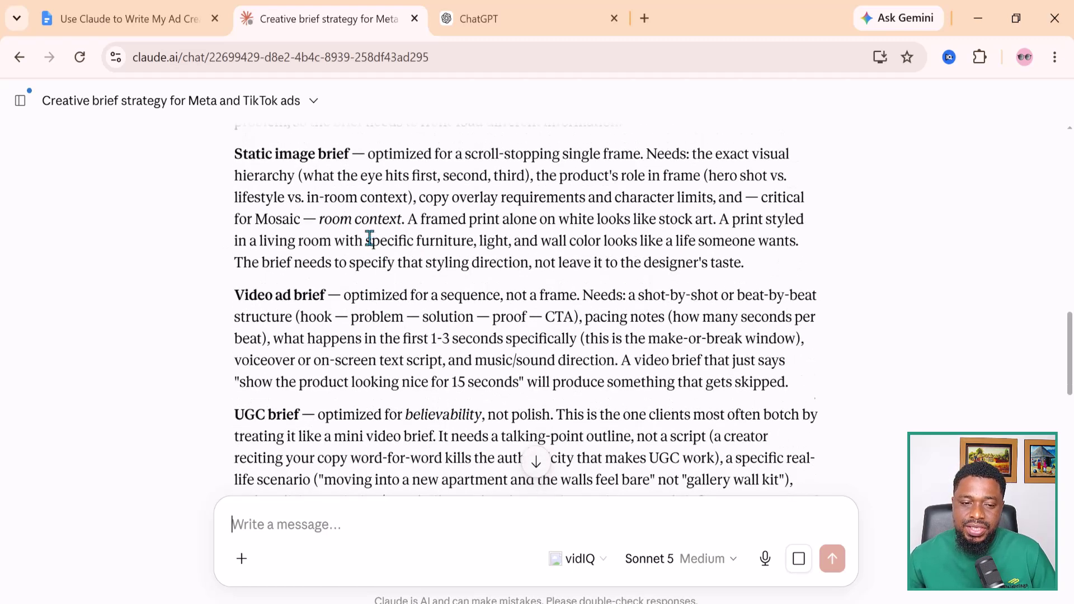
scroll(370, 240, "up", 2)
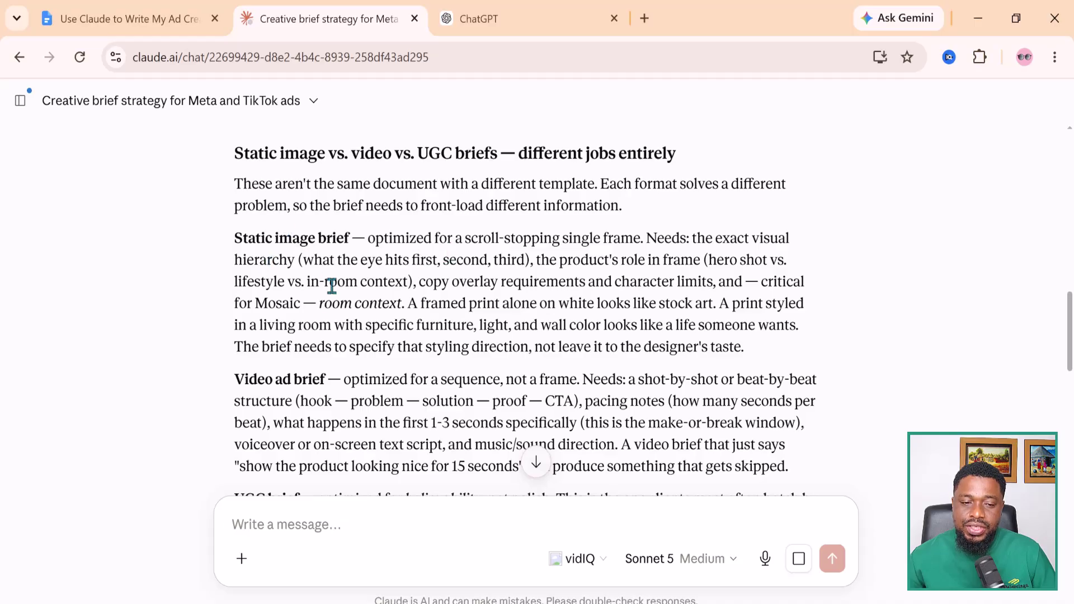
scroll(332, 286, "down", 2)
scroll(389, 304, "up", 2)
scroll(388, 305, "down", 1)
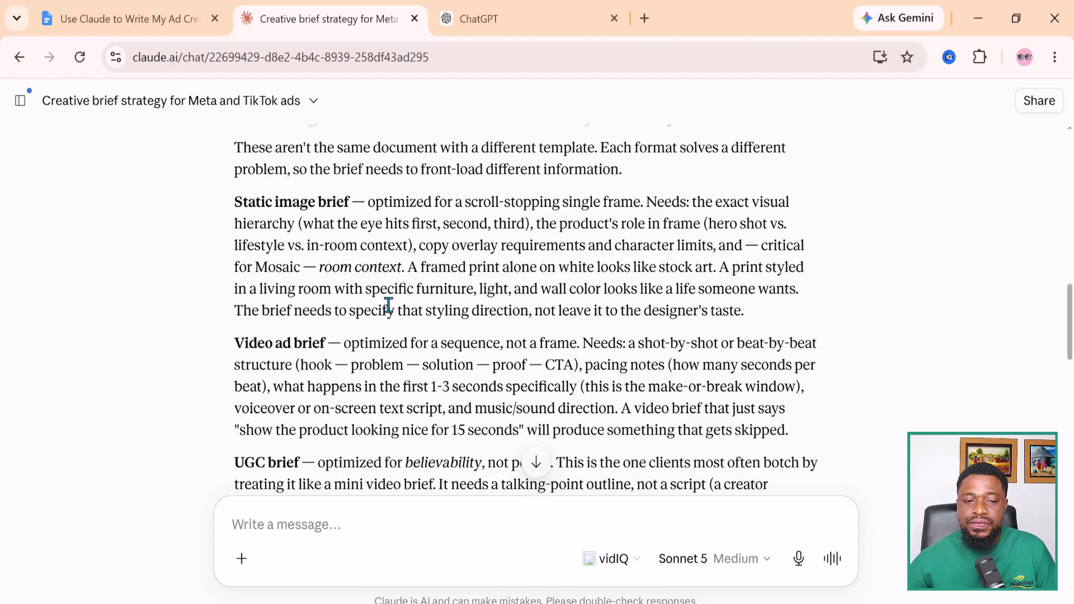
scroll(389, 305, "up", 3)
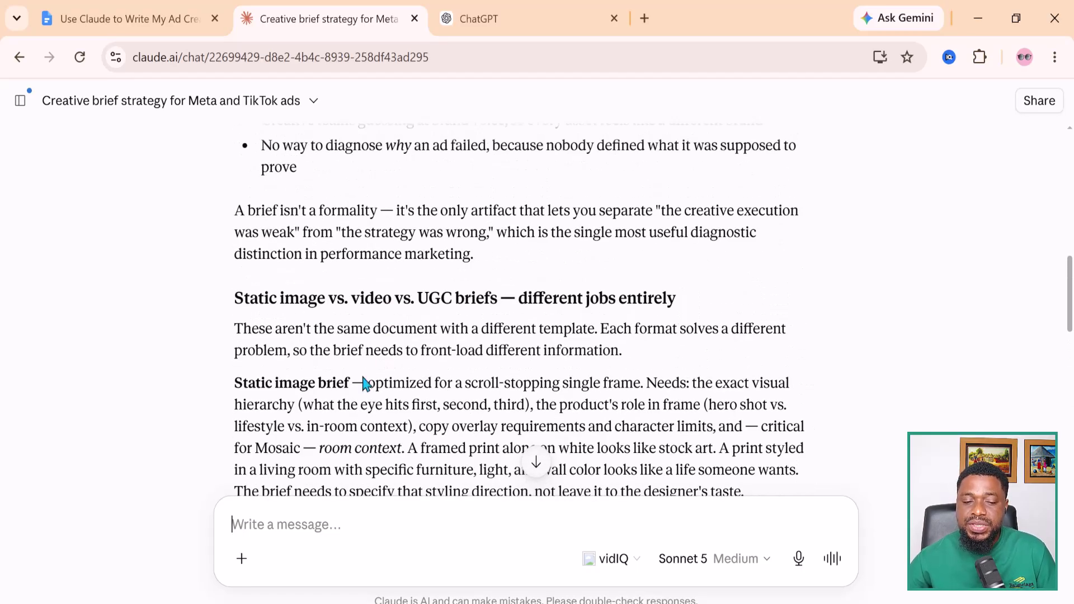
left_click_drag(309, 386, 242, 386)
left_click_drag(371, 383, 580, 384)
scroll(580, 384, "down", 6)
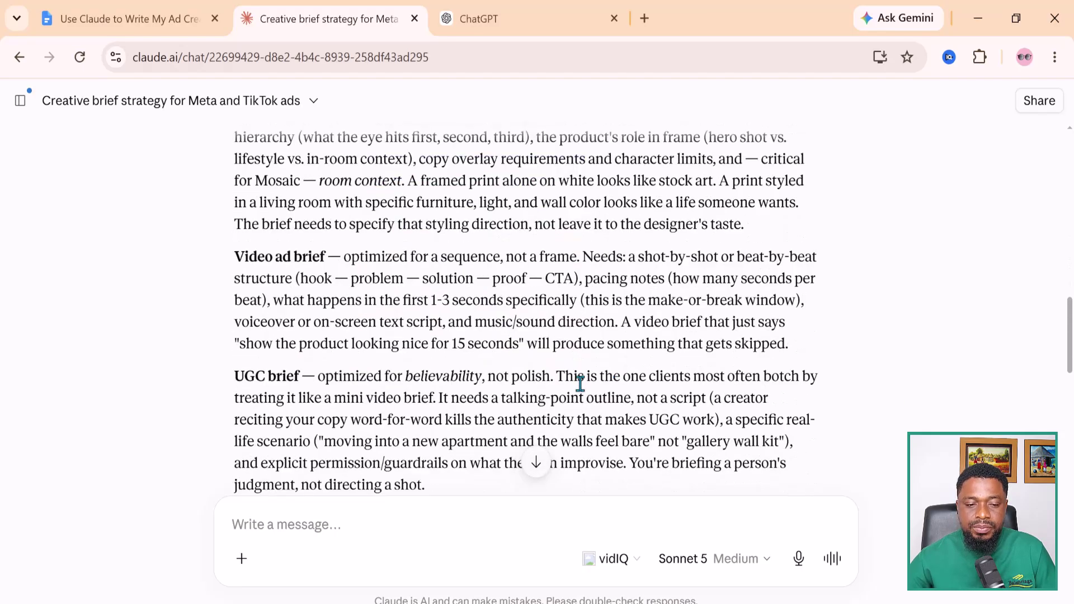
scroll(582, 390, "down", 5)
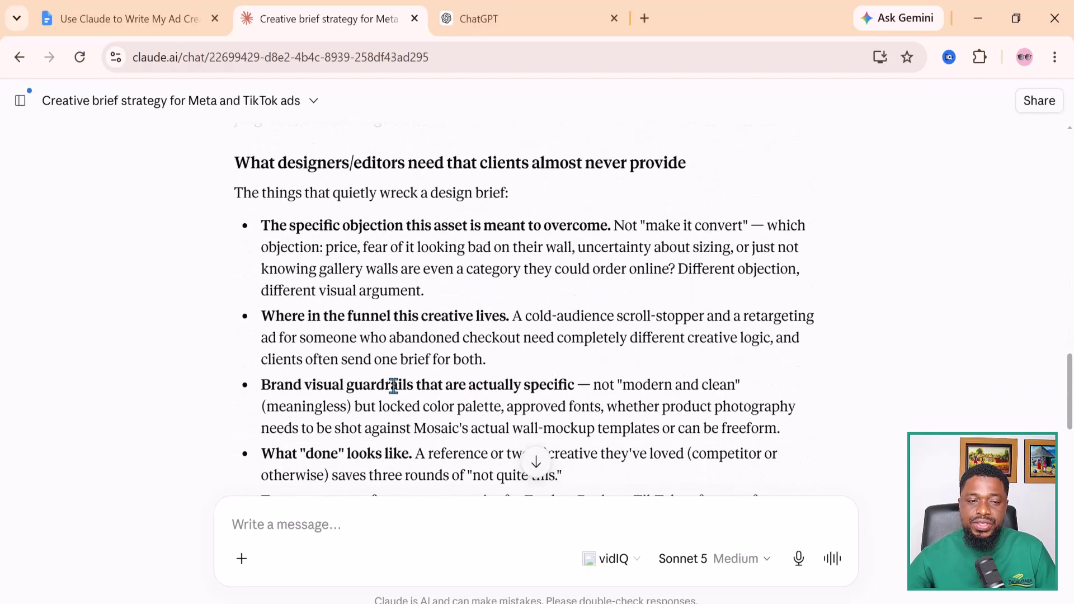
Return to the Google Docs document and copy the full prompt text under "2. Static Image Ad Brief".
left_click(151, 19)
scroll(604, 391, "down", 3)
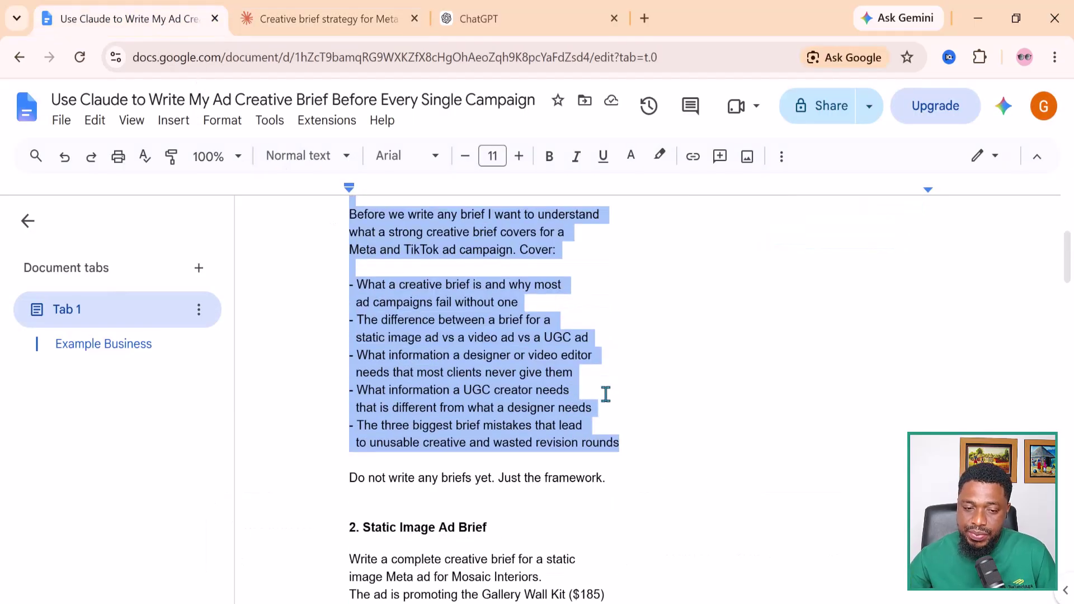
scroll(606, 394, "down", 1)
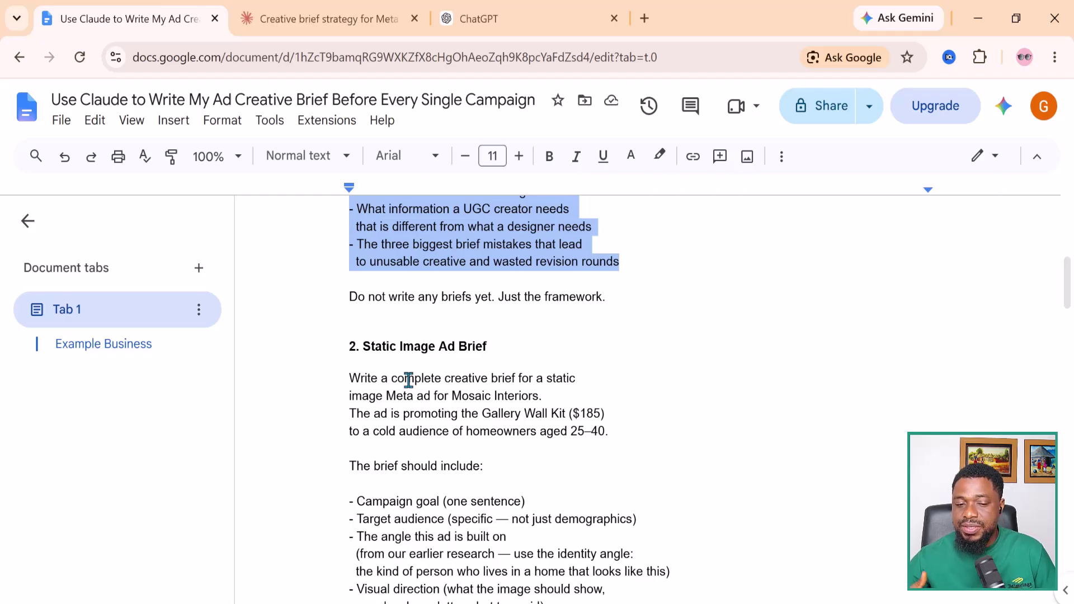
scroll(336, 324, "down", 2)
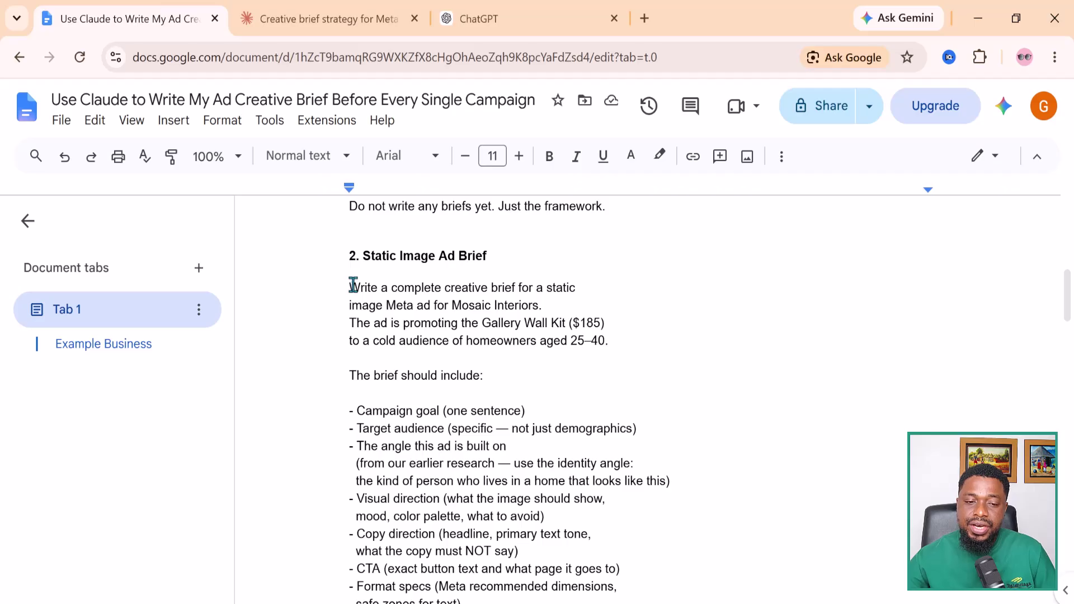
left_click_drag(351, 286, 465, 470)
right_click(397, 293)
left_click(446, 216)
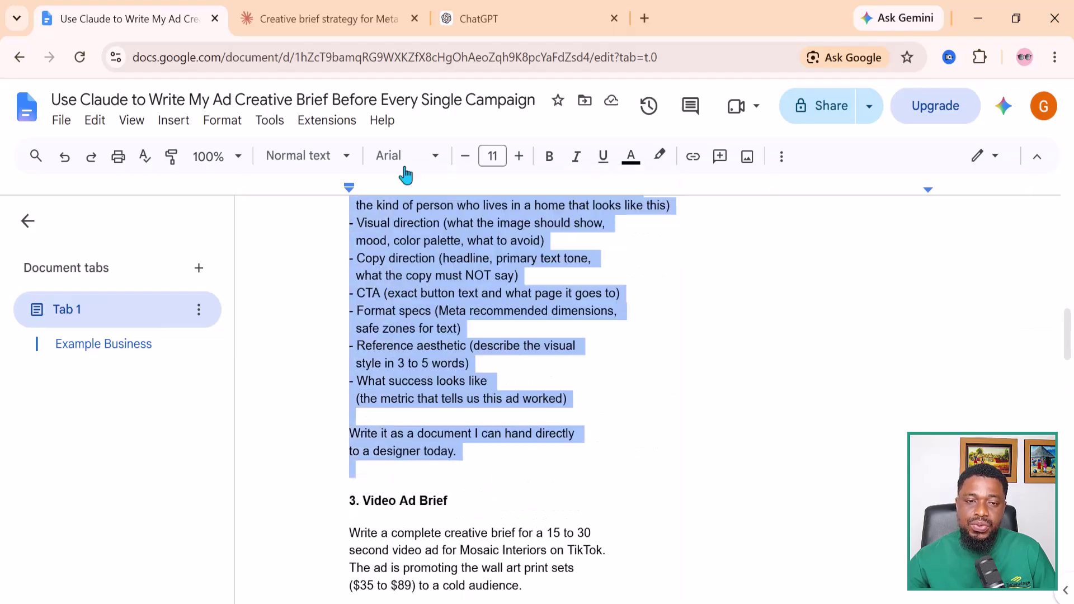
Switch back to Claude, paste the static image ad brief prompt into the same chat and send it.
left_click(308, 28)
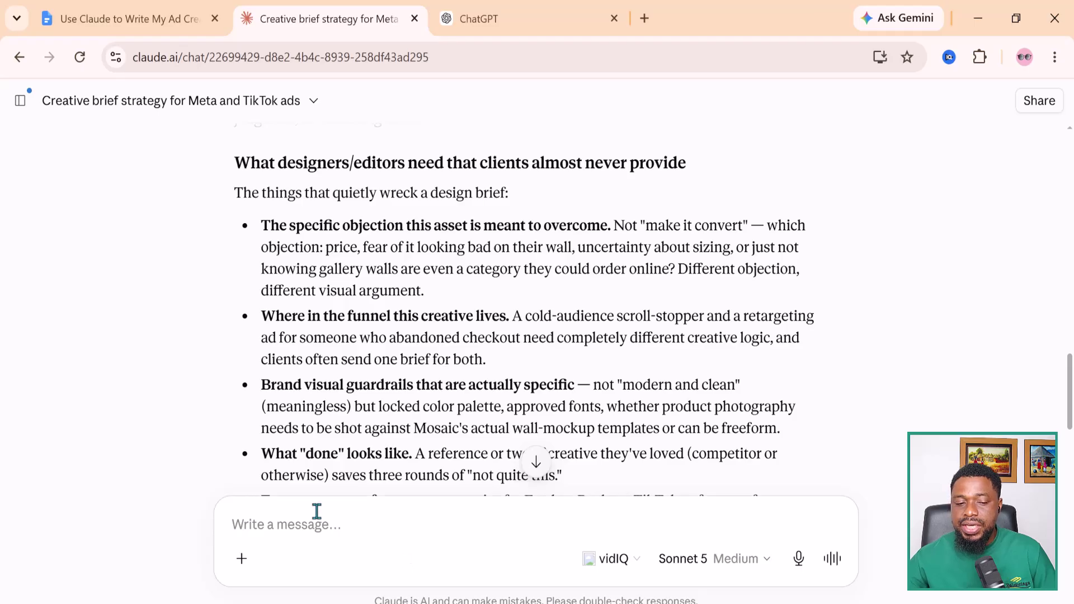
right_click(317, 529)
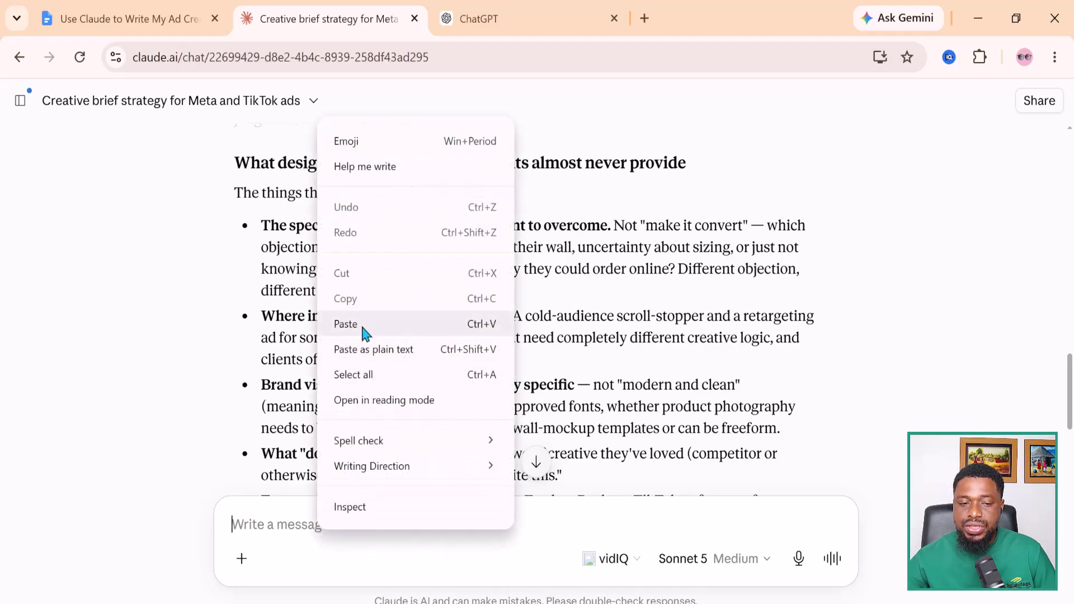
left_click(358, 322)
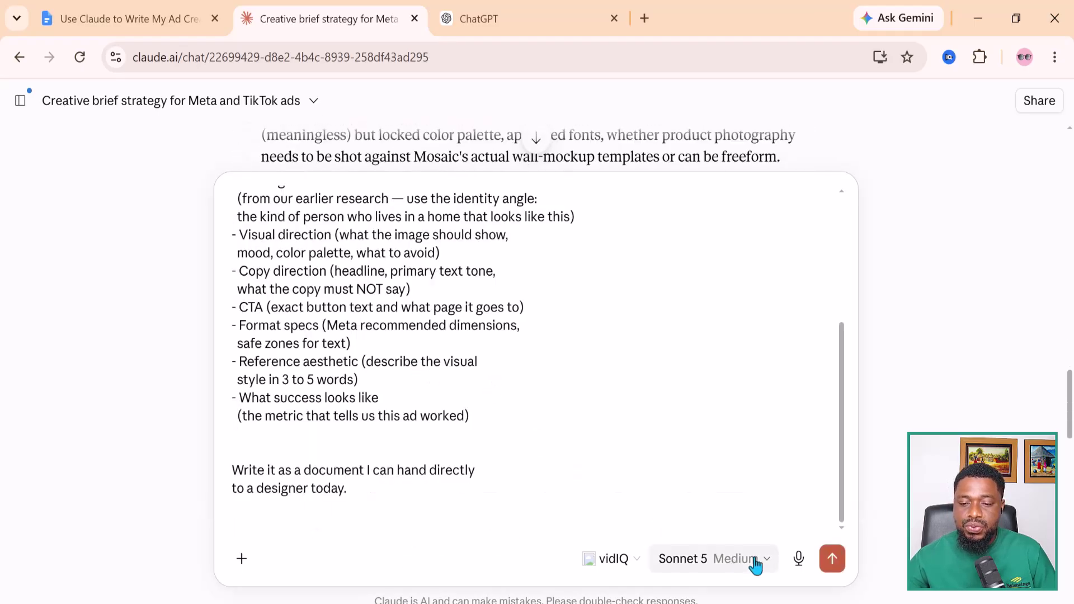
left_click(833, 559)
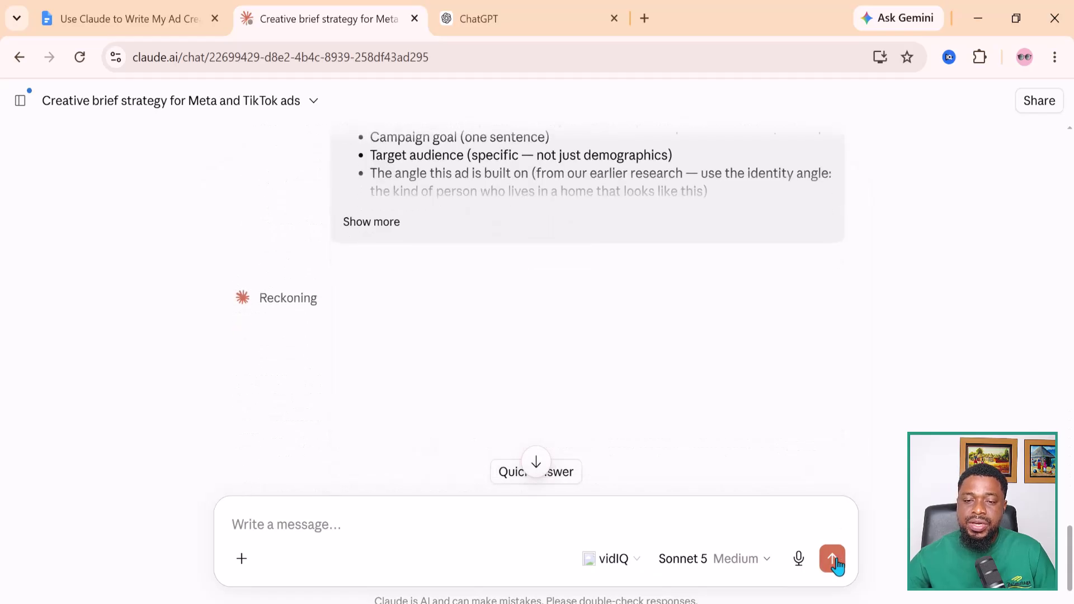
Look back over the earlier strategy answer and examine the heading of the generated static image Meta ad brief.
scroll(677, 308, "up", 2)
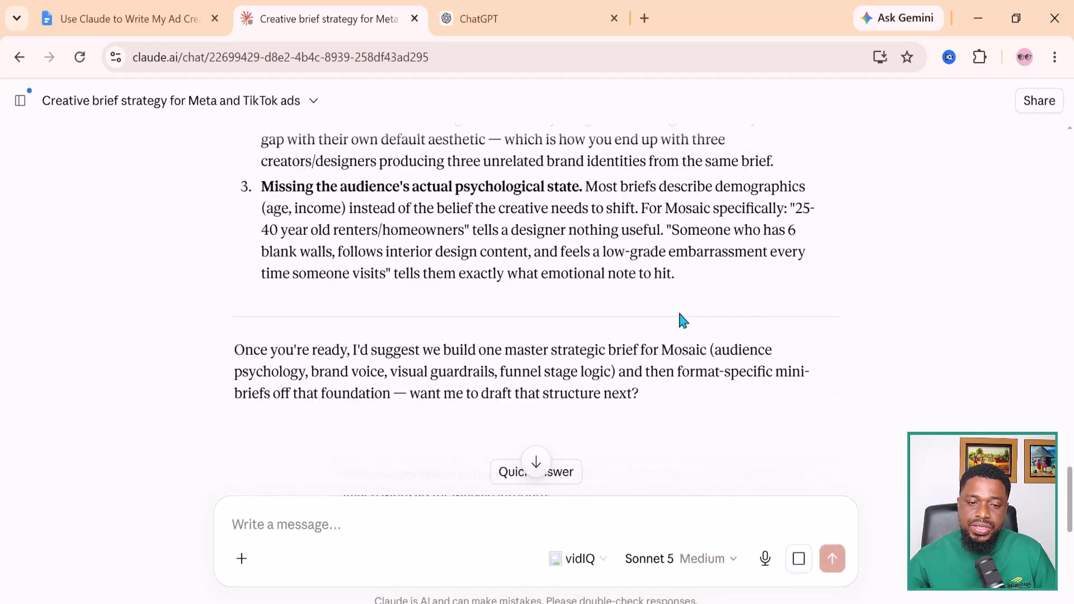
scroll(680, 313, "up", 3)
scroll(680, 319, "up", 15)
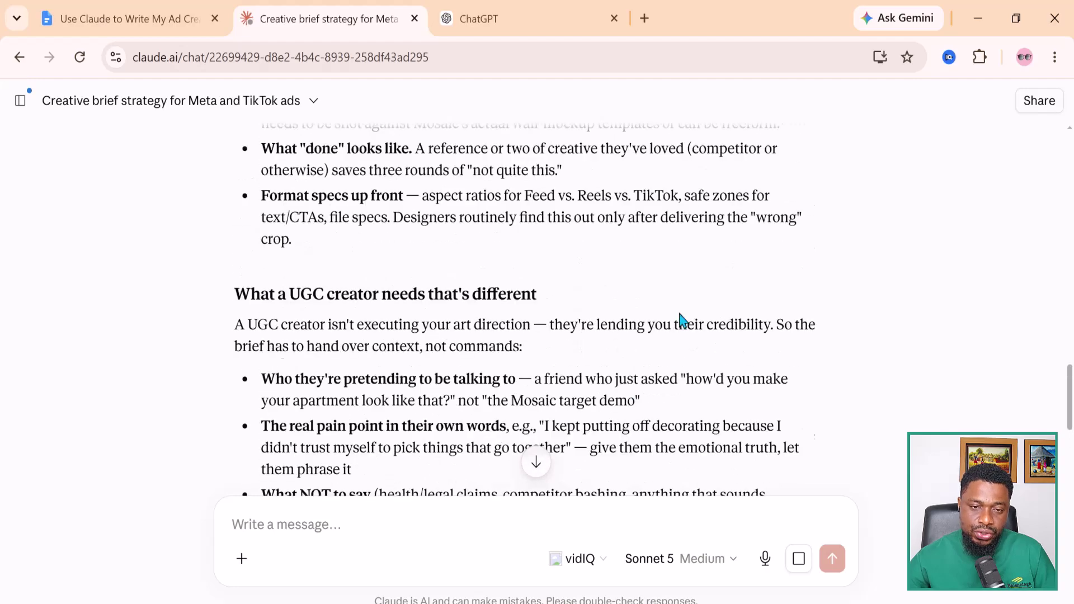
scroll(325, 301, "up", 5)
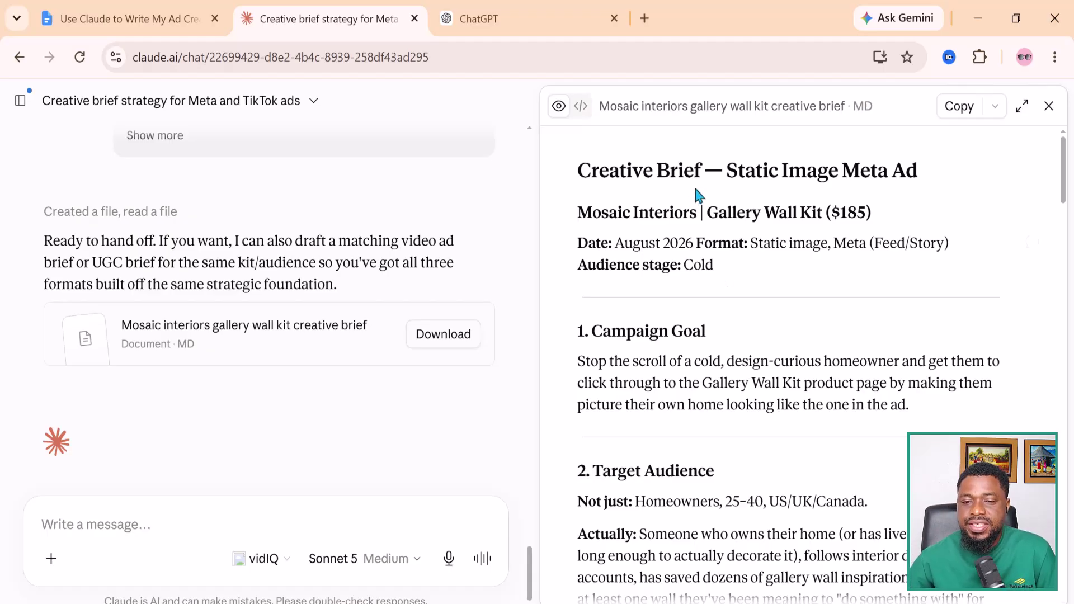
left_click_drag(730, 170, 931, 180)
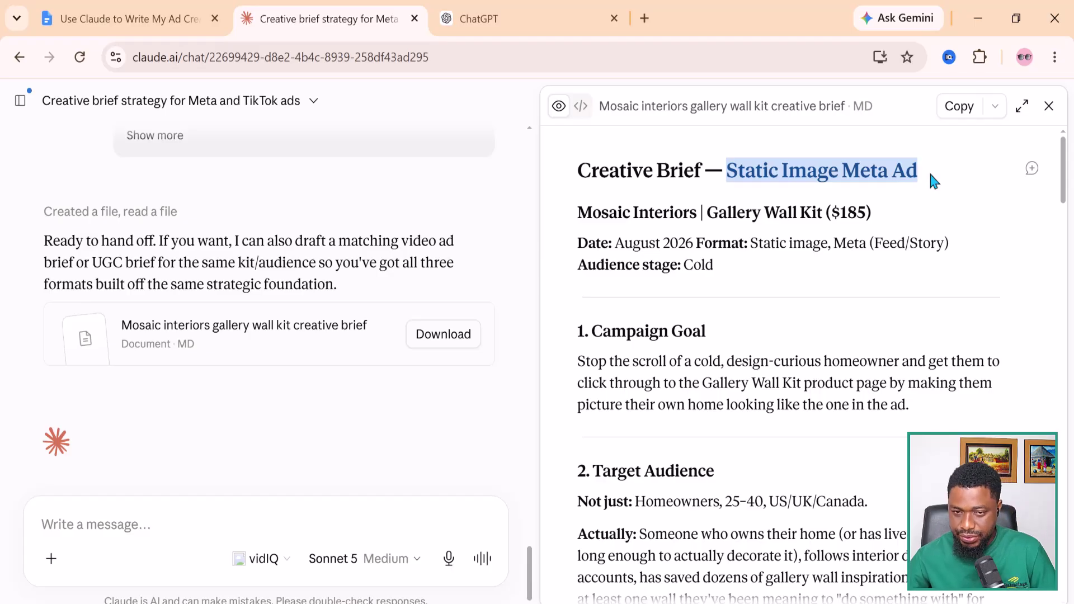
left_click_drag(702, 170, 582, 178)
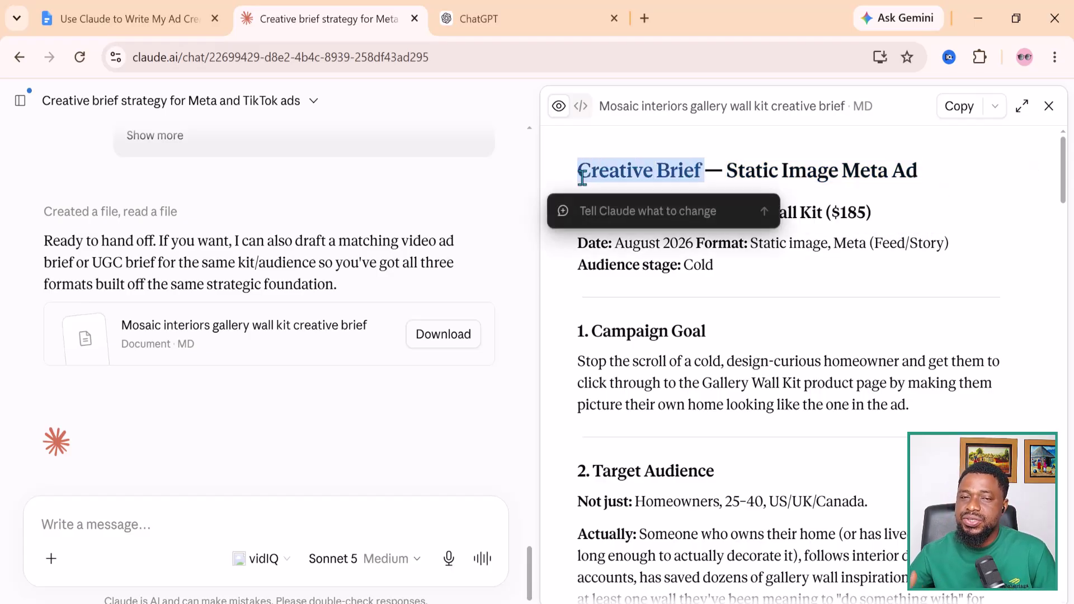
Examine the static image brief's format, audience stage, campaign goal, target audience and angle sections.
left_click(754, 278)
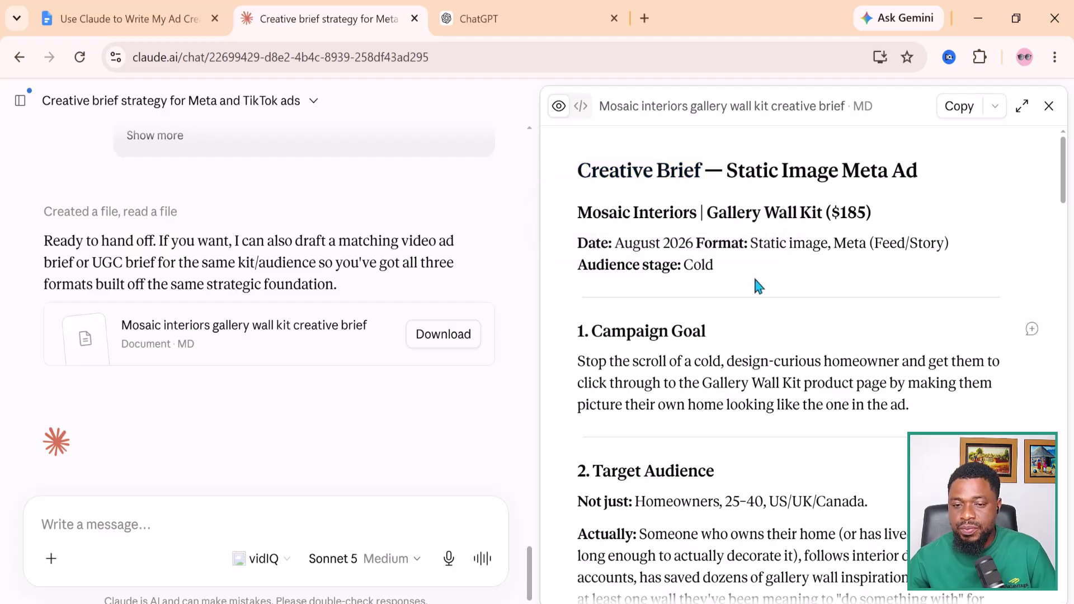
left_click_drag(683, 265, 721, 270)
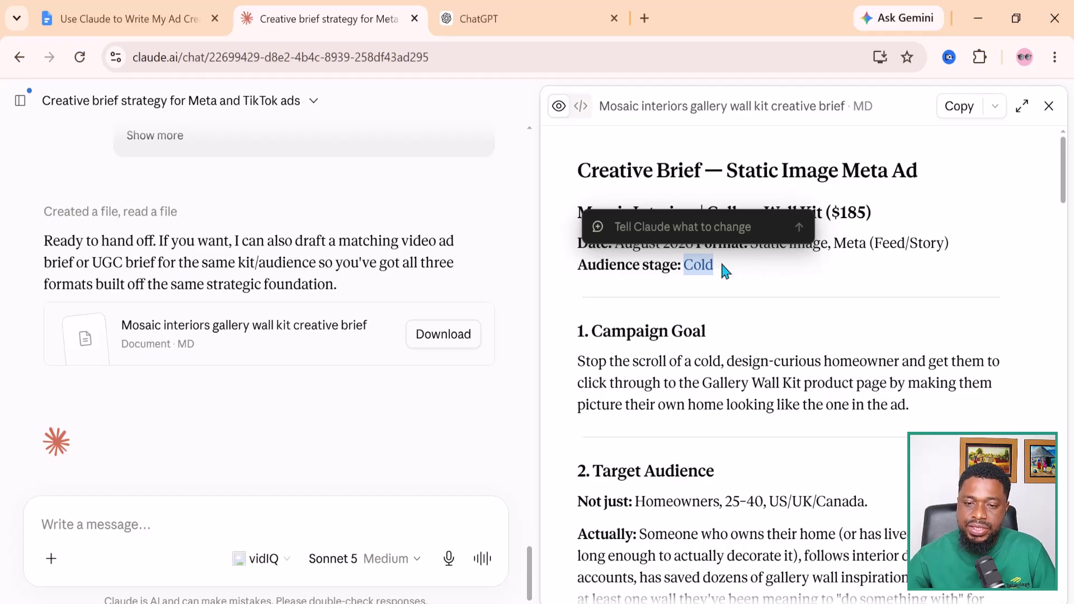
left_click(722, 265)
scroll(710, 280, "down", 2)
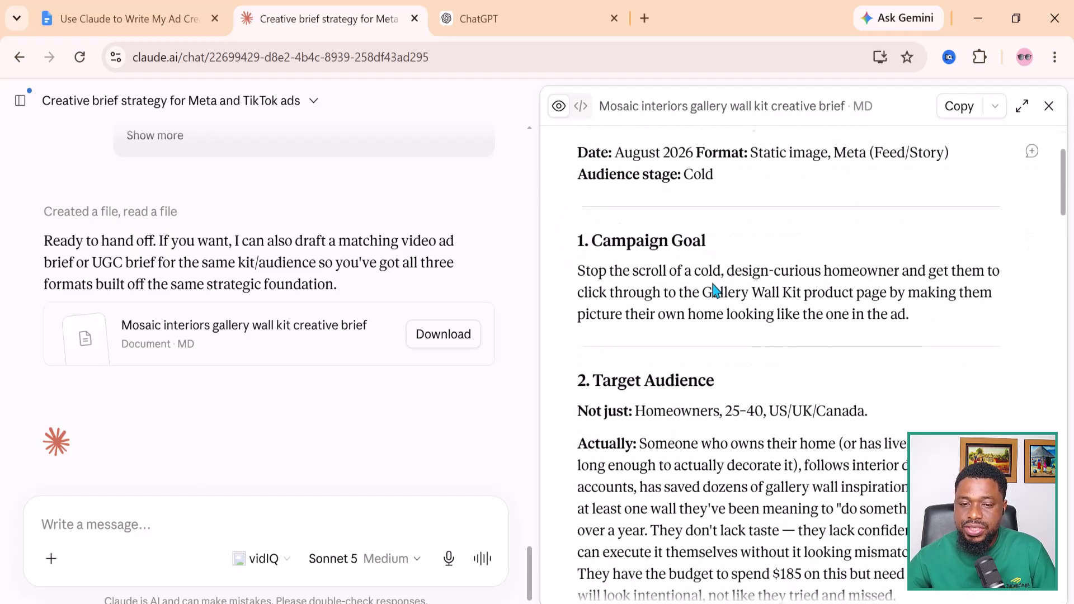
scroll(694, 269, "down", 5)
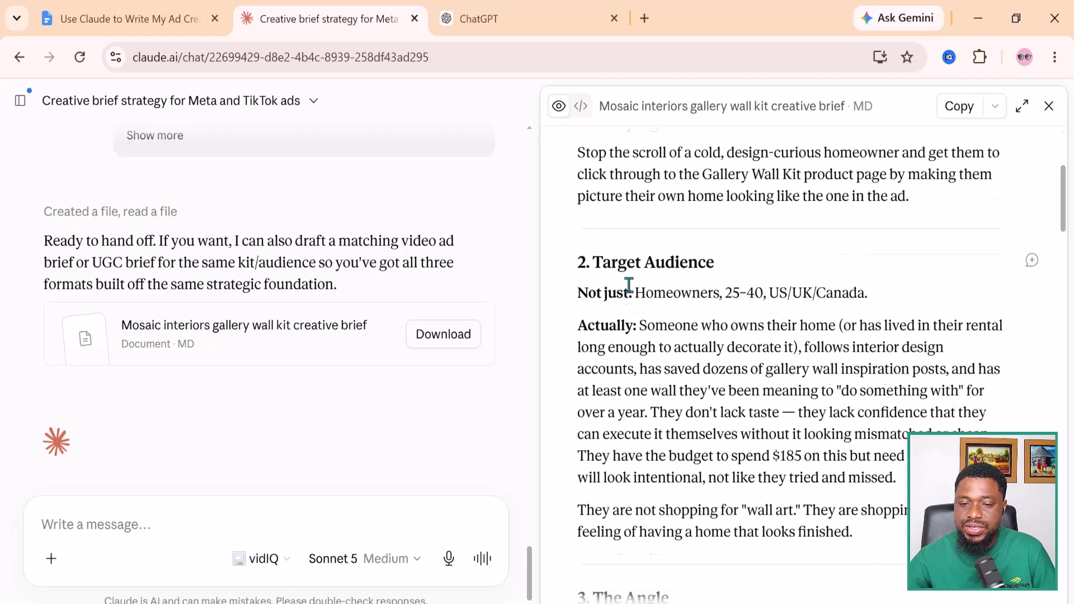
scroll(666, 280, "down", 4)
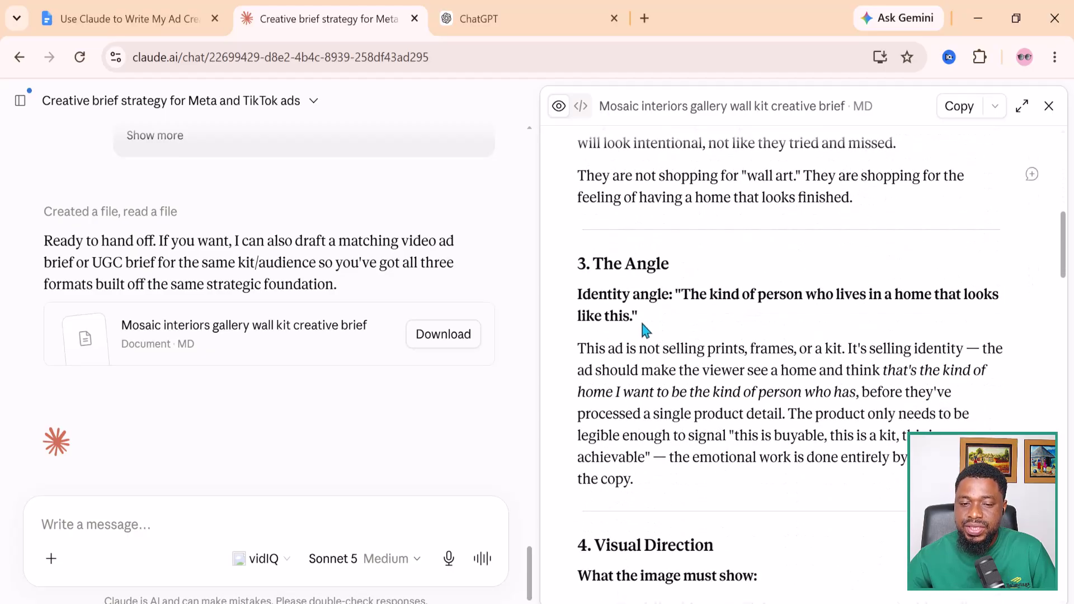
Examine the brief's Visual Direction section, including what the image must show, mood, color palette, lighting and what to avoid.
scroll(712, 297, "down", 5)
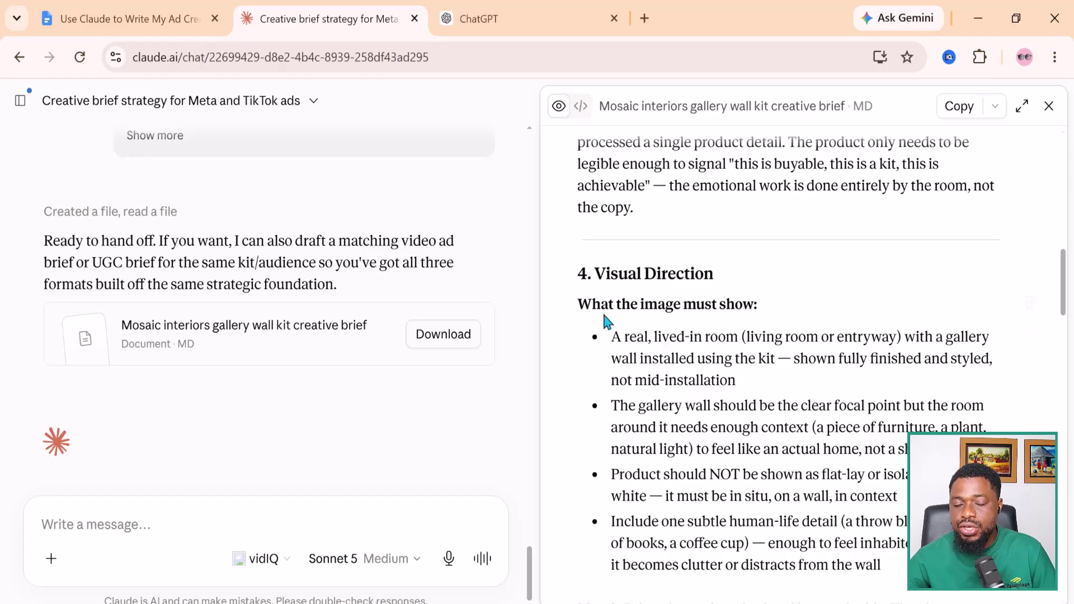
scroll(725, 335, "down", 2)
scroll(725, 335, "up", 2)
scroll(630, 329, "down", 3)
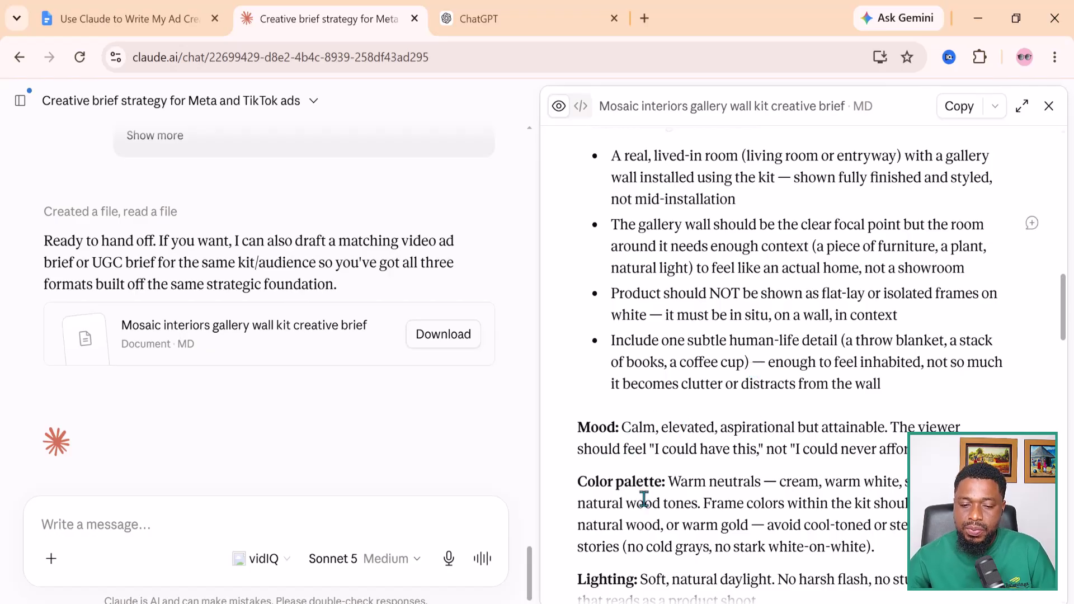
scroll(644, 498, "down", 3)
scroll(617, 400, "down", 2)
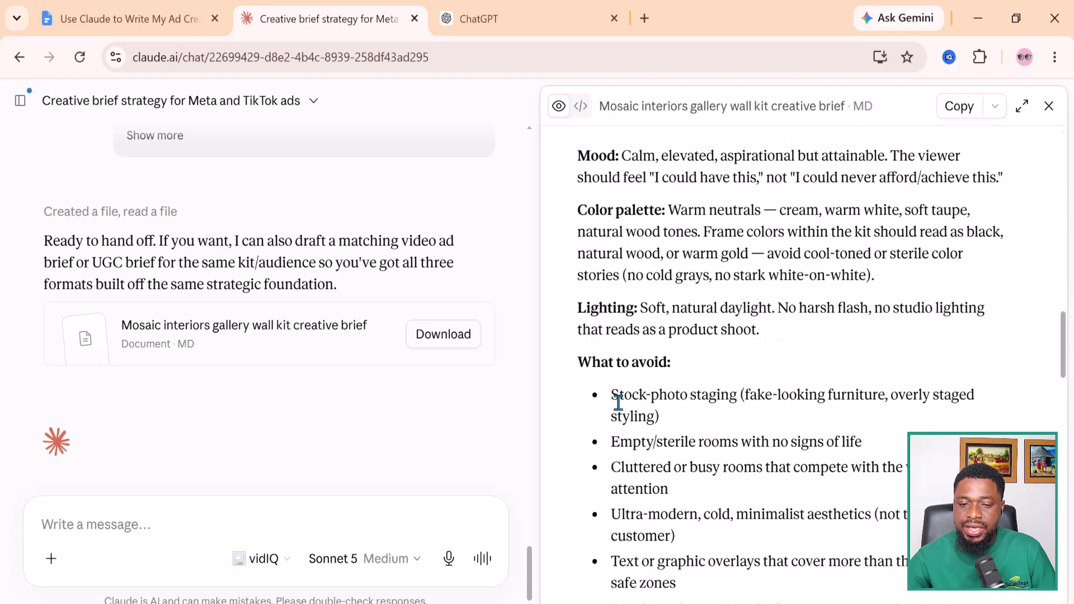
scroll(729, 408, "down", 3)
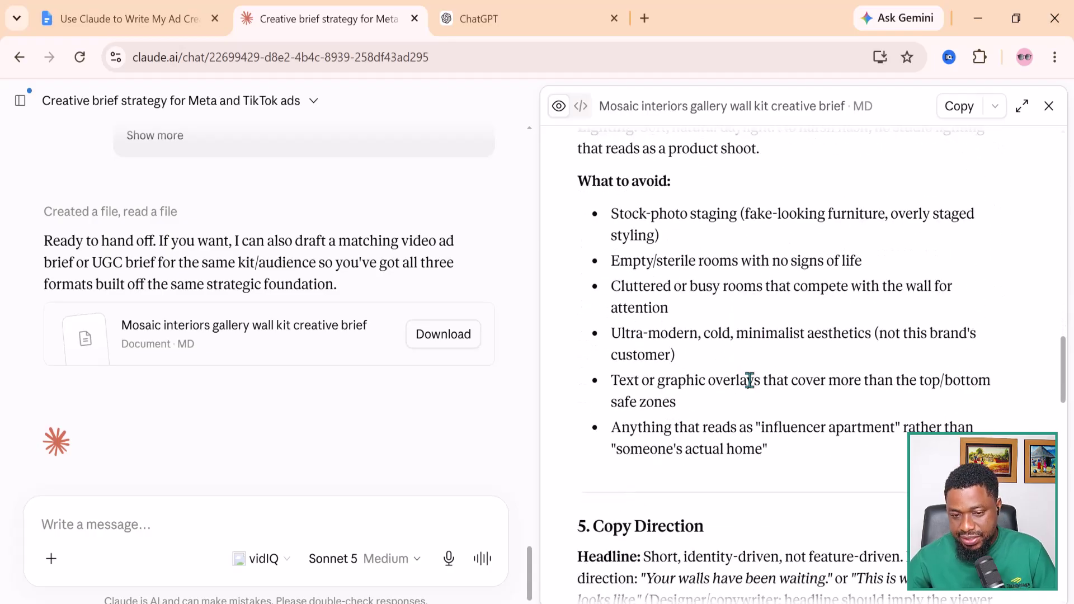
Examine the brief's copy direction, CTA, format specs with the image dimensions, reference aesthetic and success metrics.
scroll(750, 380, "down", 3)
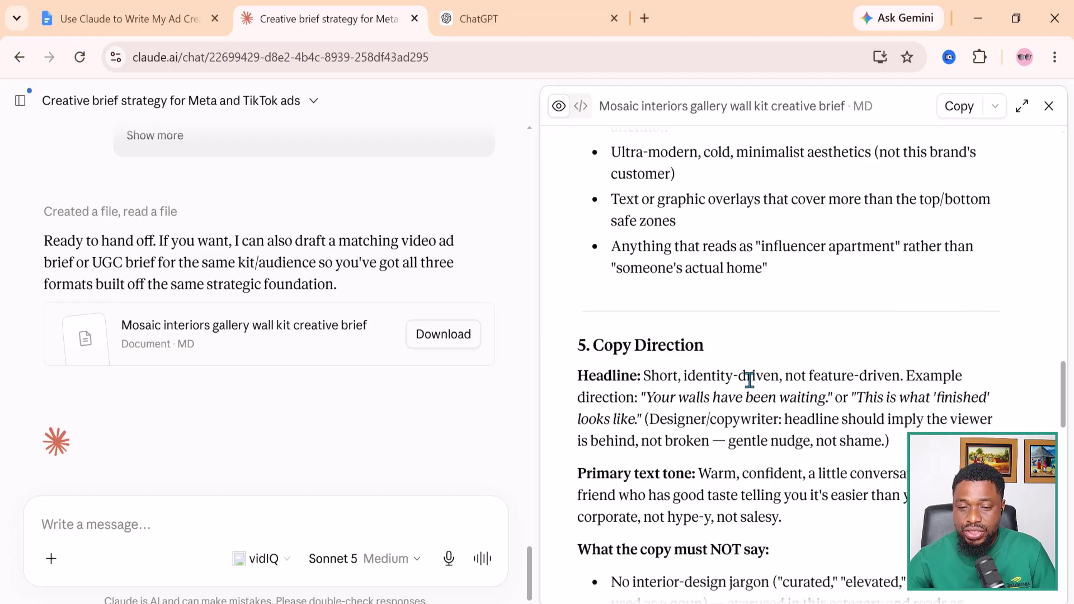
scroll(745, 372, "down", 3)
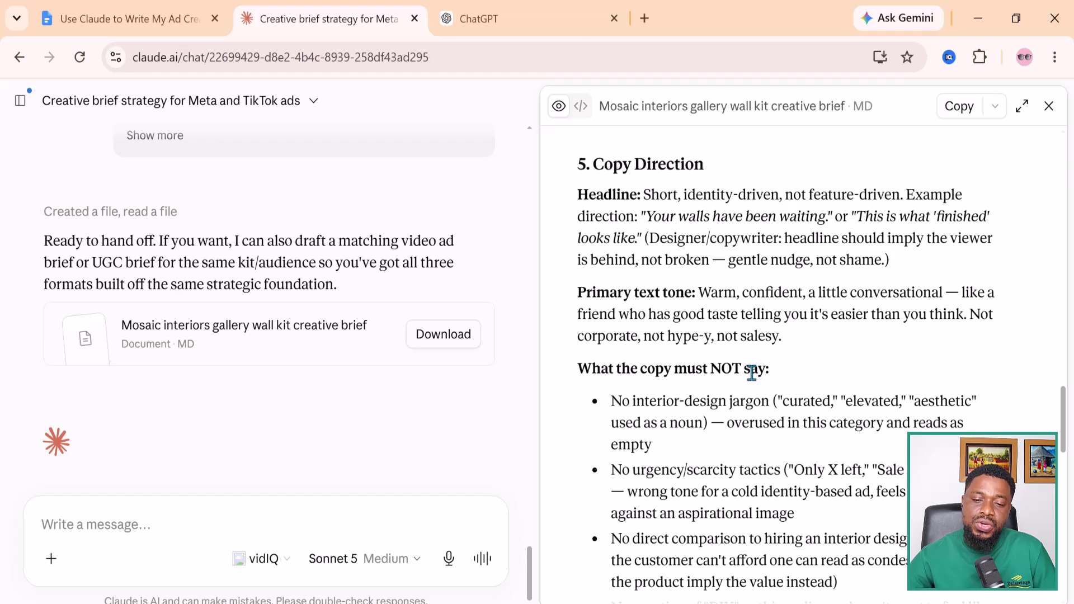
scroll(734, 372, "down", 6)
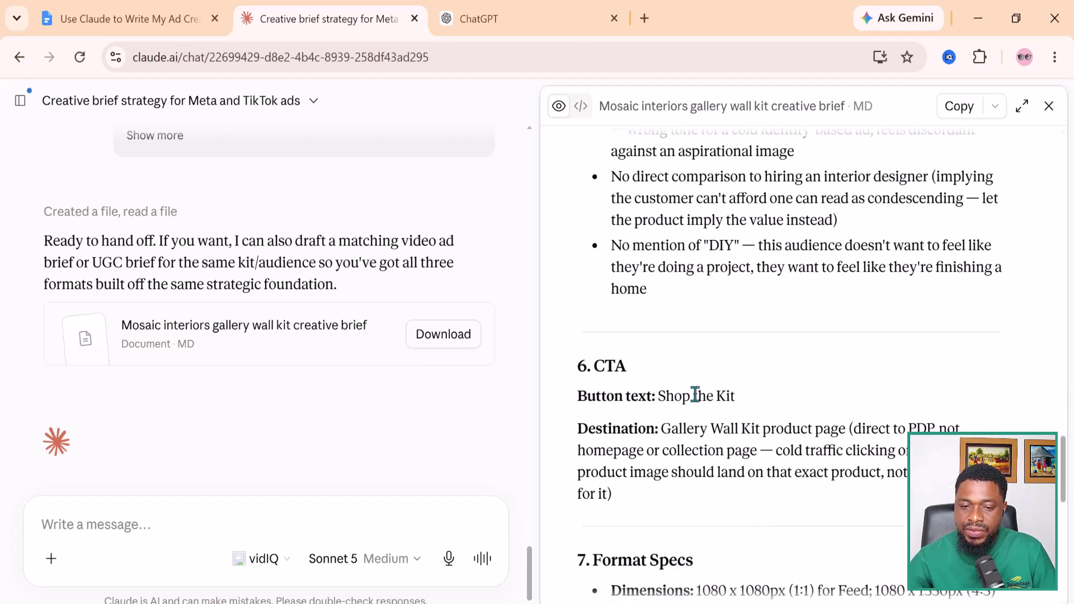
scroll(753, 417, "down", 6)
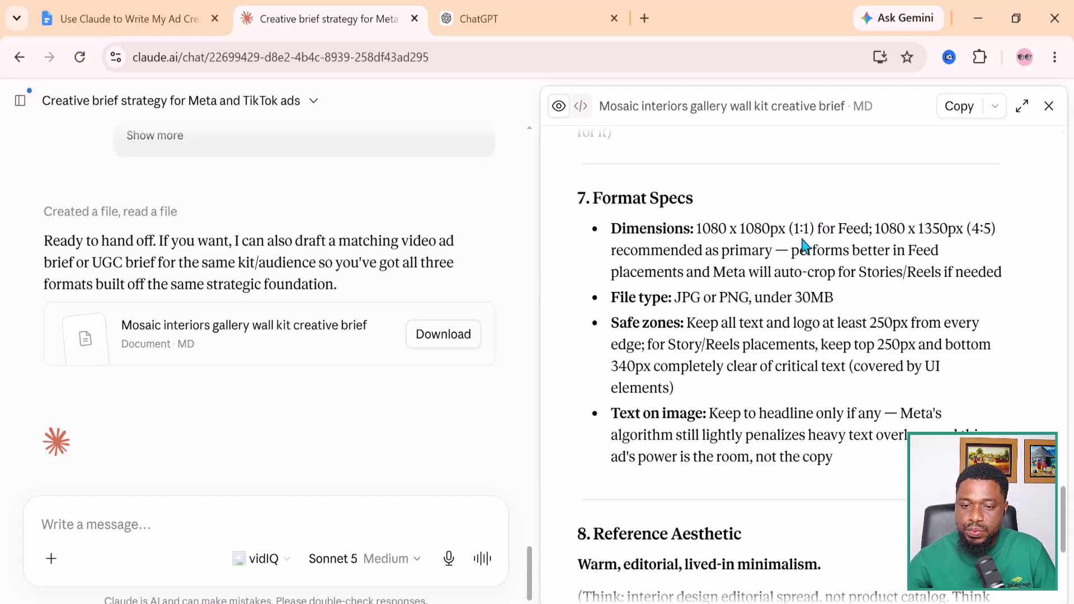
left_click_drag(698, 229, 995, 226)
scroll(859, 379, "down", 2)
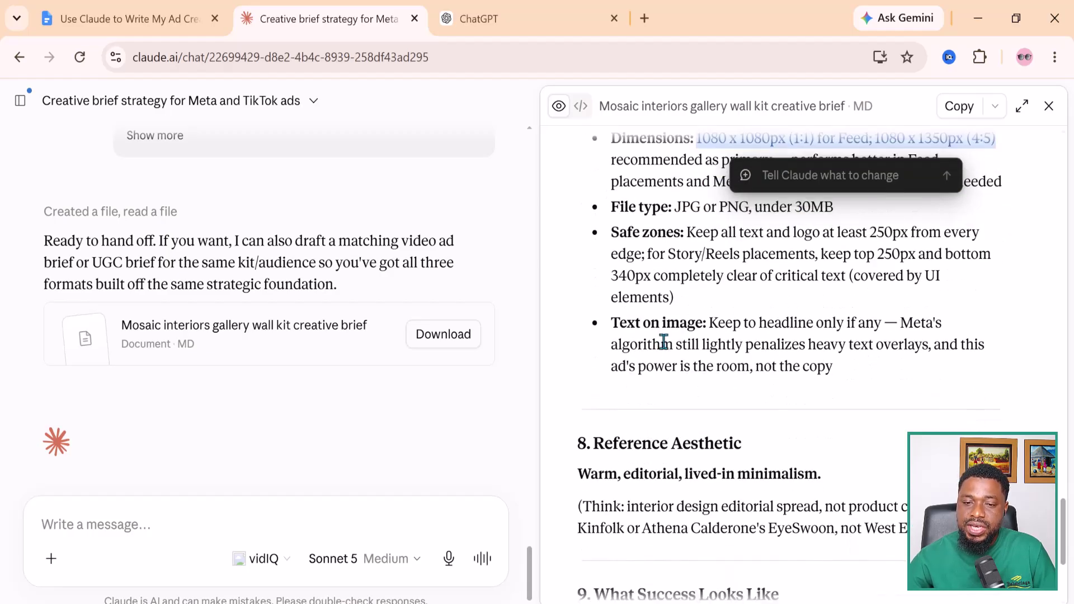
scroll(661, 342, "up", 2)
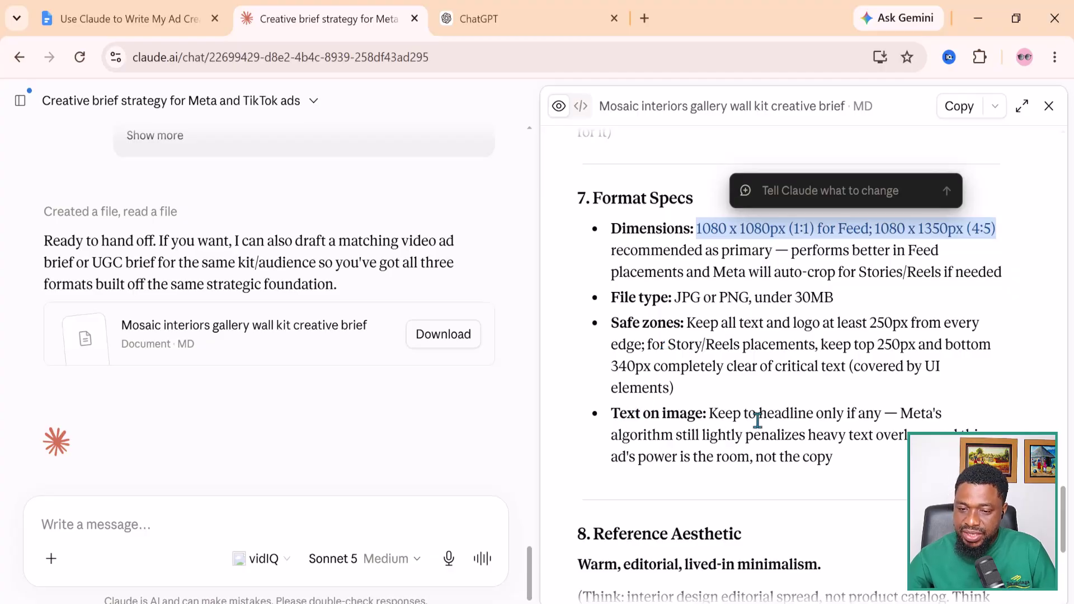
scroll(866, 426, "down", 2)
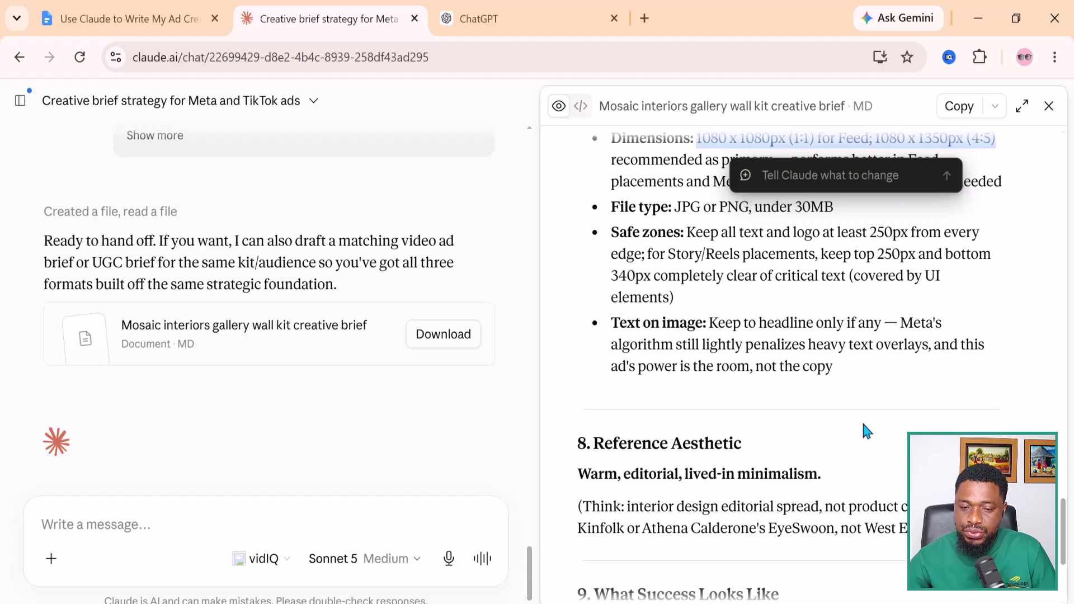
scroll(864, 426, "down", 2)
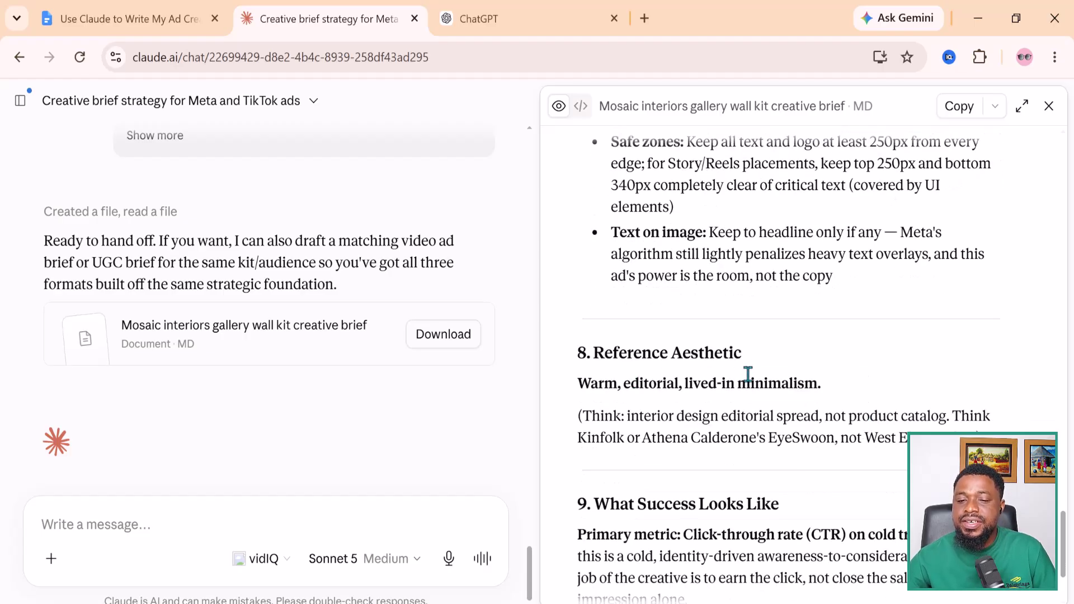
scroll(754, 380, "down", 2)
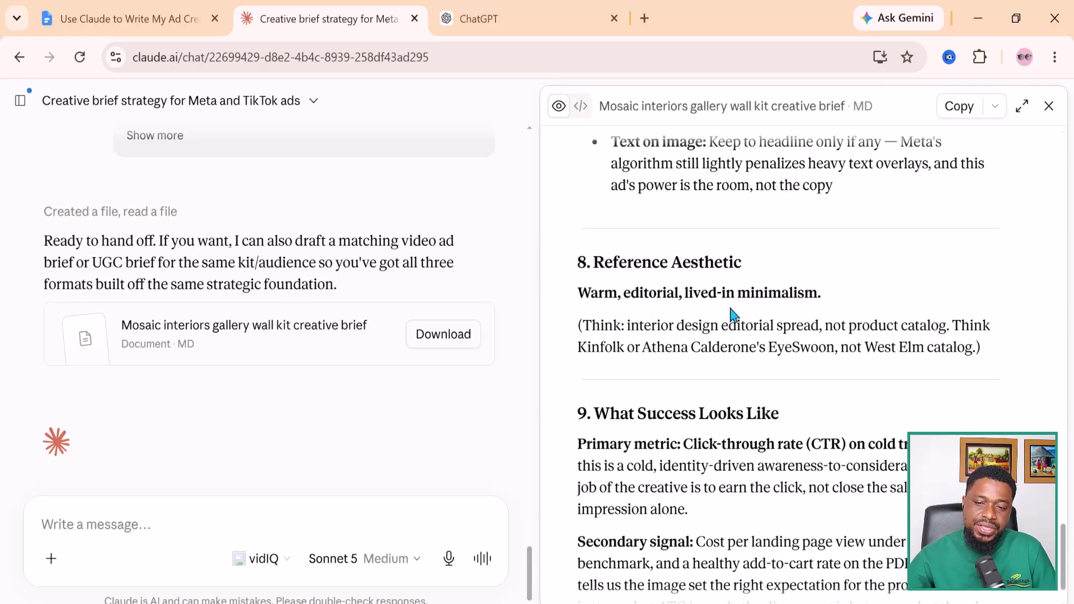
scroll(821, 329, "down", 1)
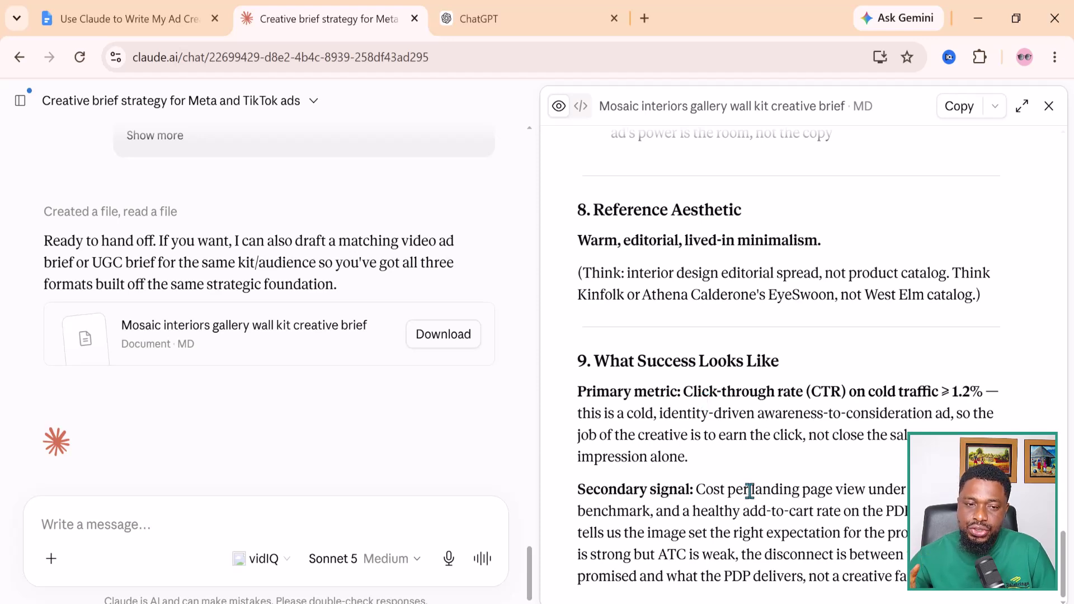
Look back up through the brief, then check the video ad and UGC creator prompts in the Google Docs document.
scroll(705, 429, "up", 10)
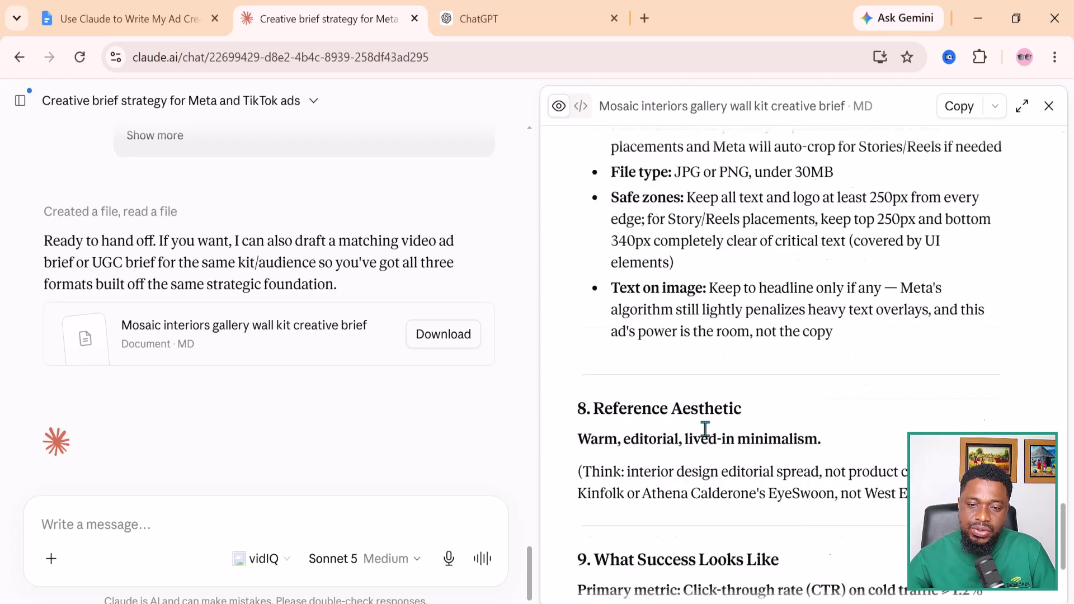
scroll(711, 429, "up", 10)
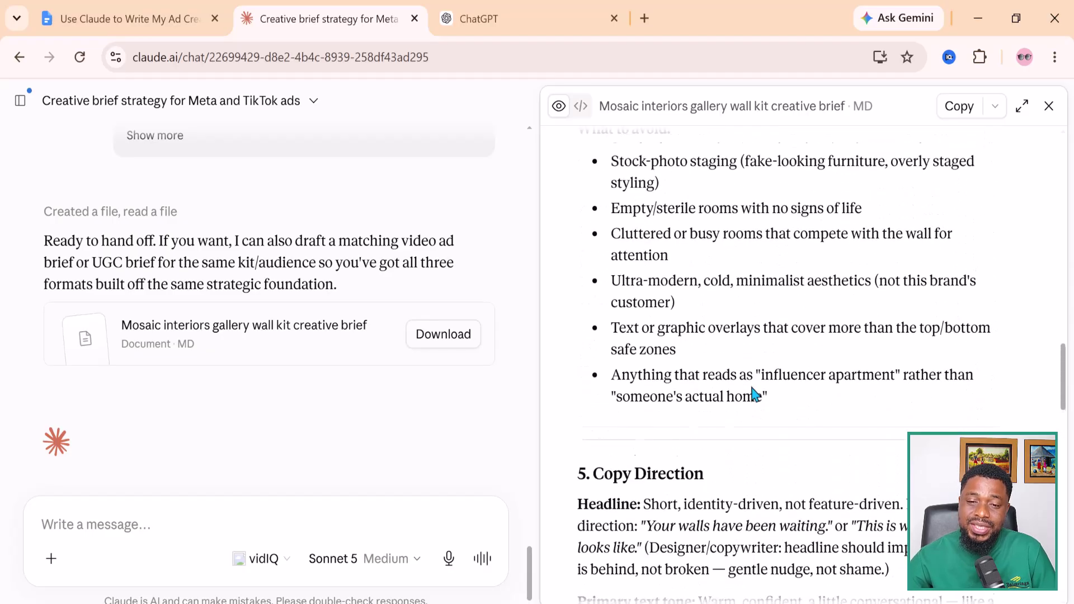
scroll(752, 392, "up", 15)
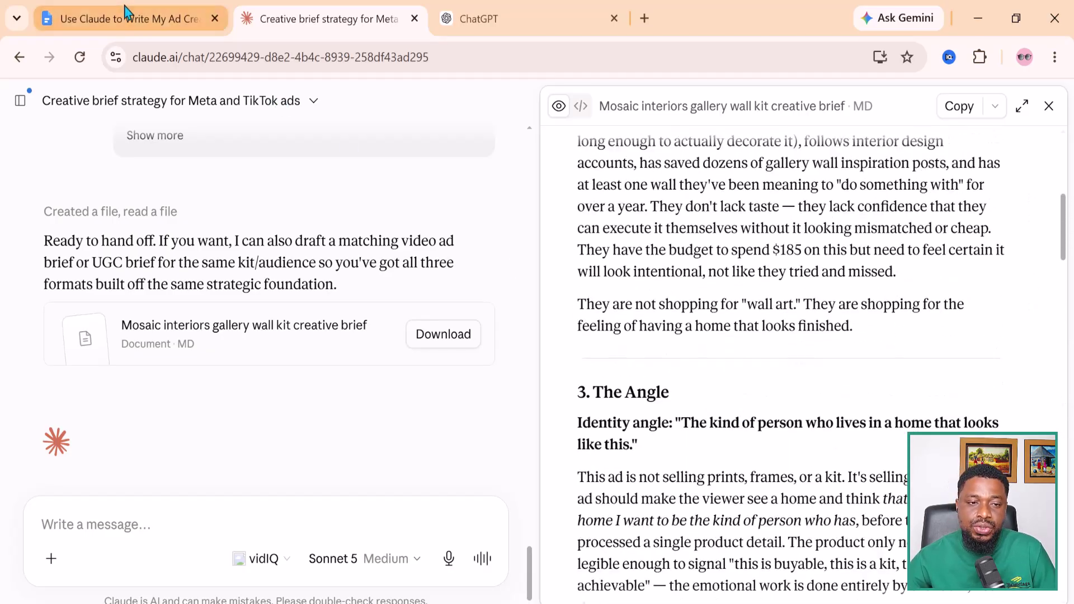
left_click(117, 17)
scroll(479, 459, "down", 3)
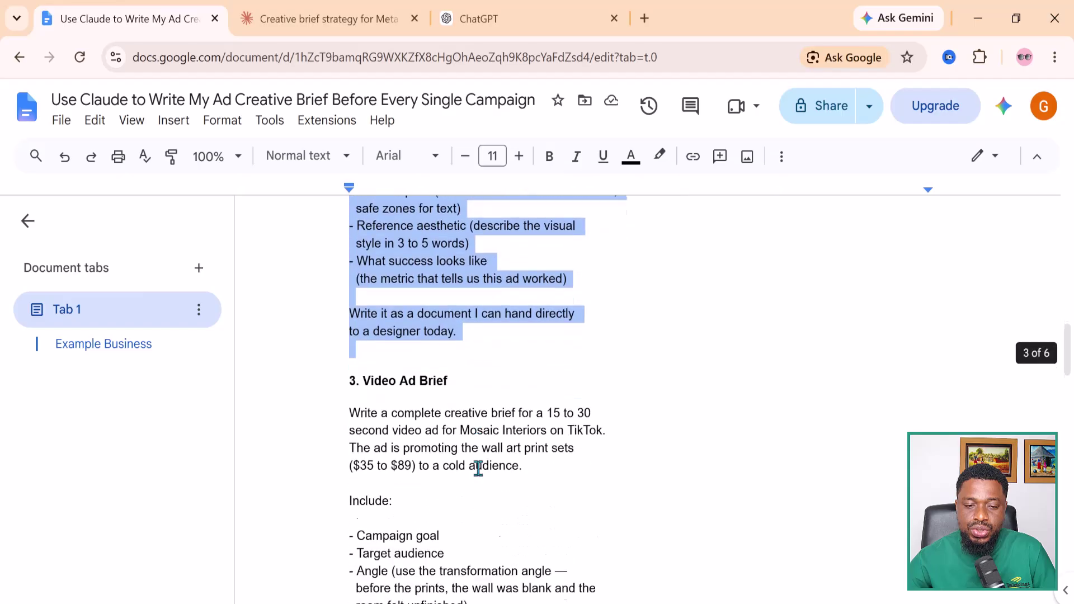
scroll(478, 468, "down", 10)
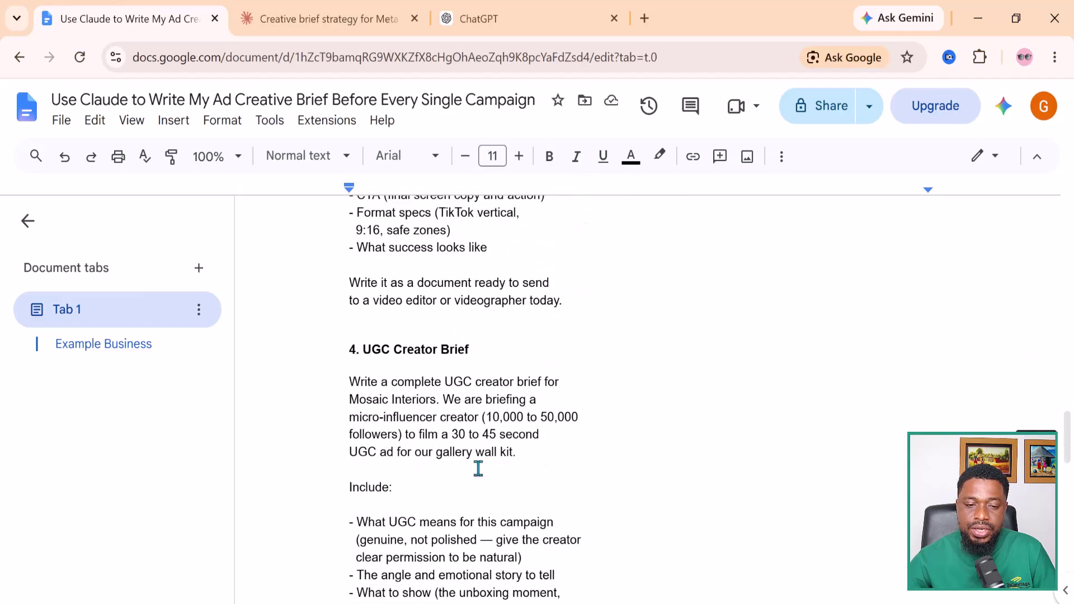
scroll(478, 467, "up", 3)
Return to Claude and send the message "Write a prompt to generate one image for the ad using the best directions".
left_click(307, 30)
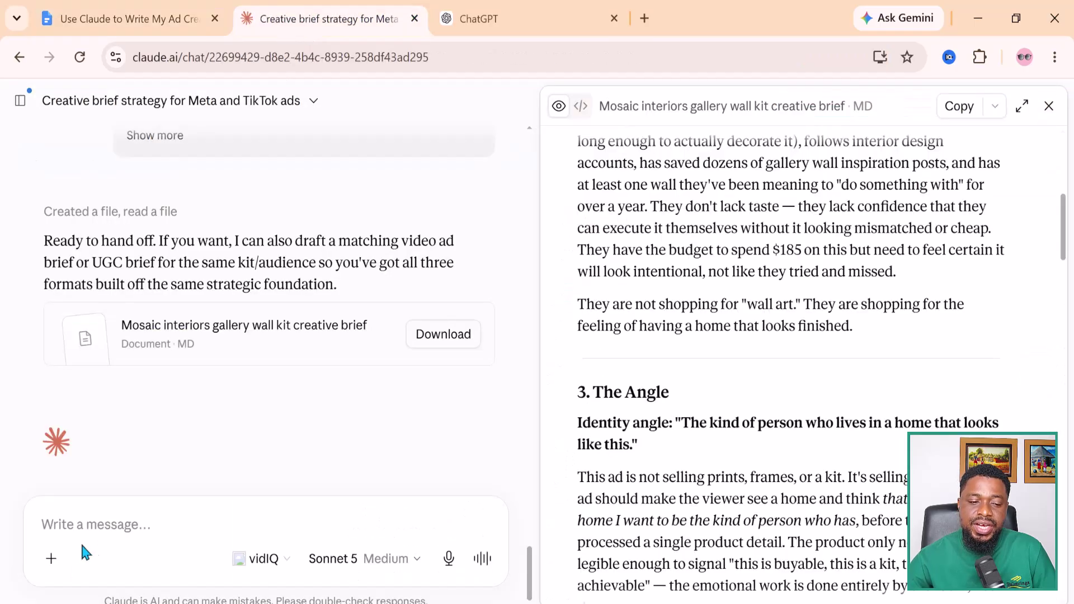
left_click(127, 532)
type("Write a prompt to generate one image for the ad using the best directions")
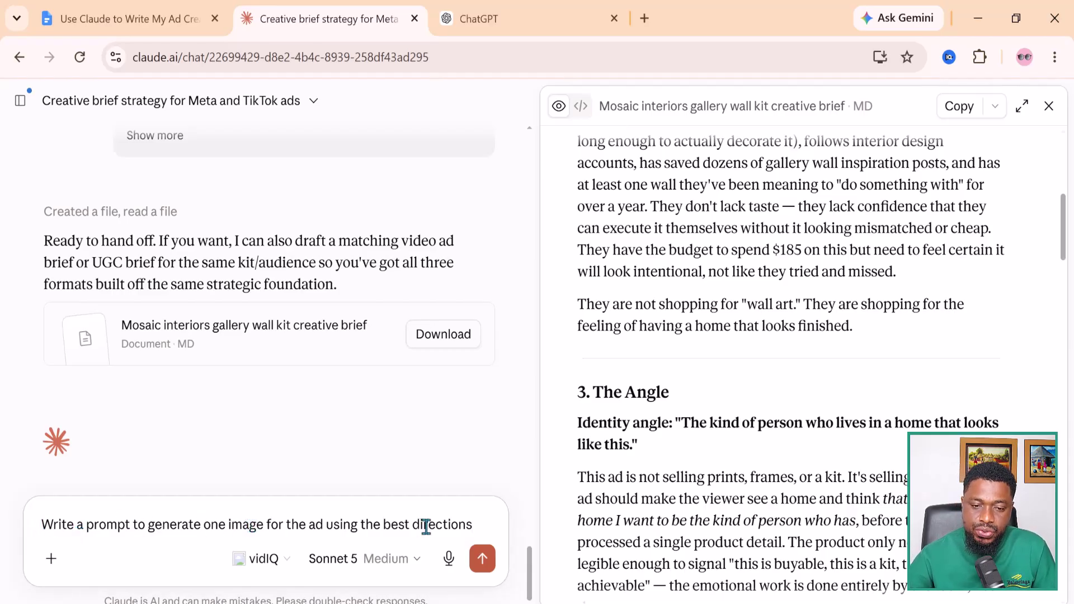
scroll(753, 292, "up", 8)
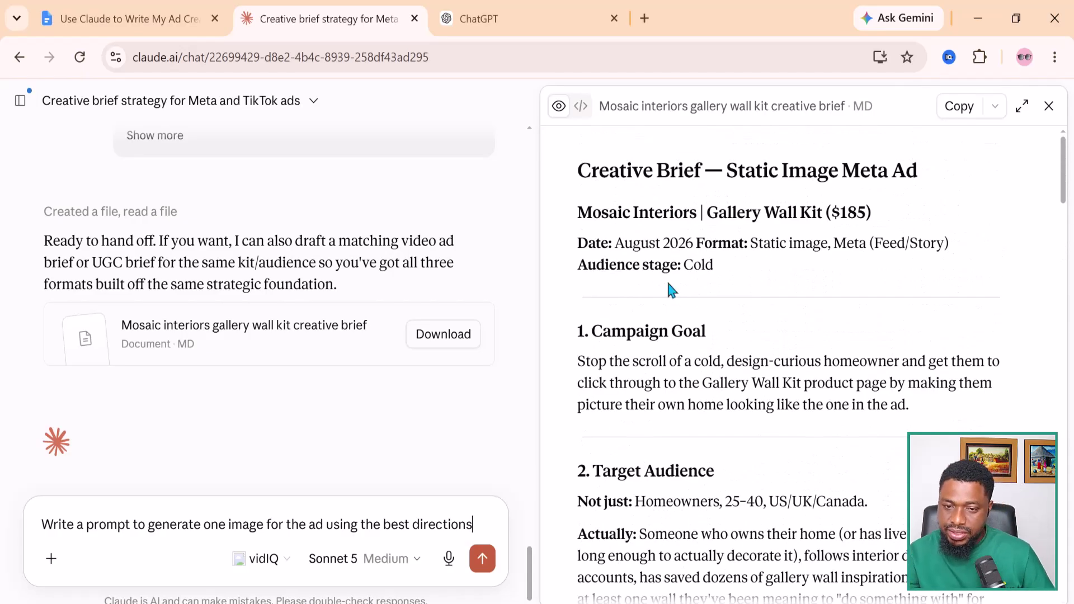
scroll(669, 288, "down", 8)
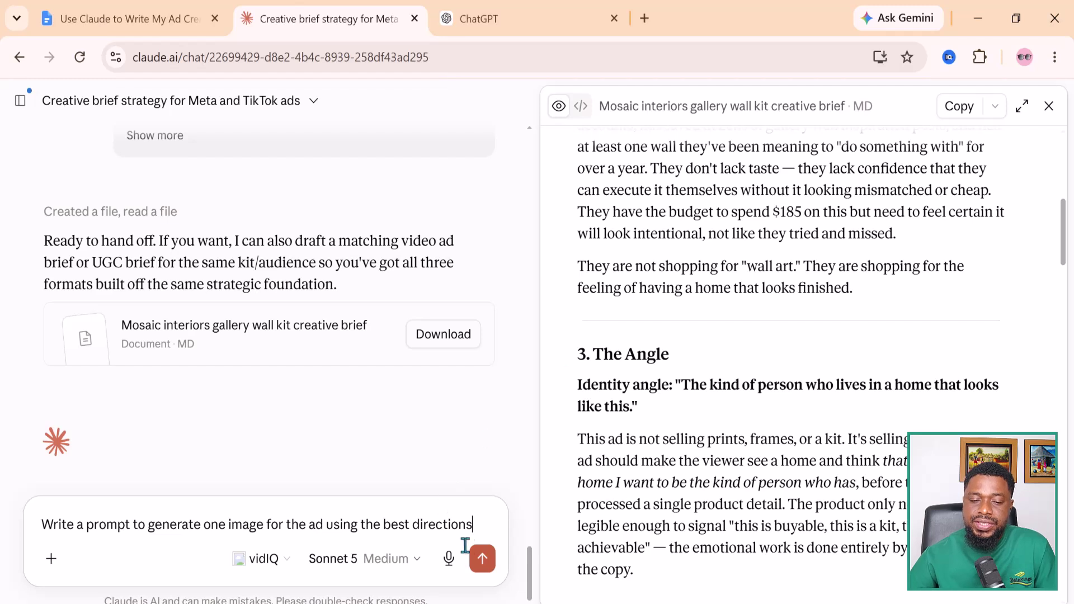
left_click(482, 558)
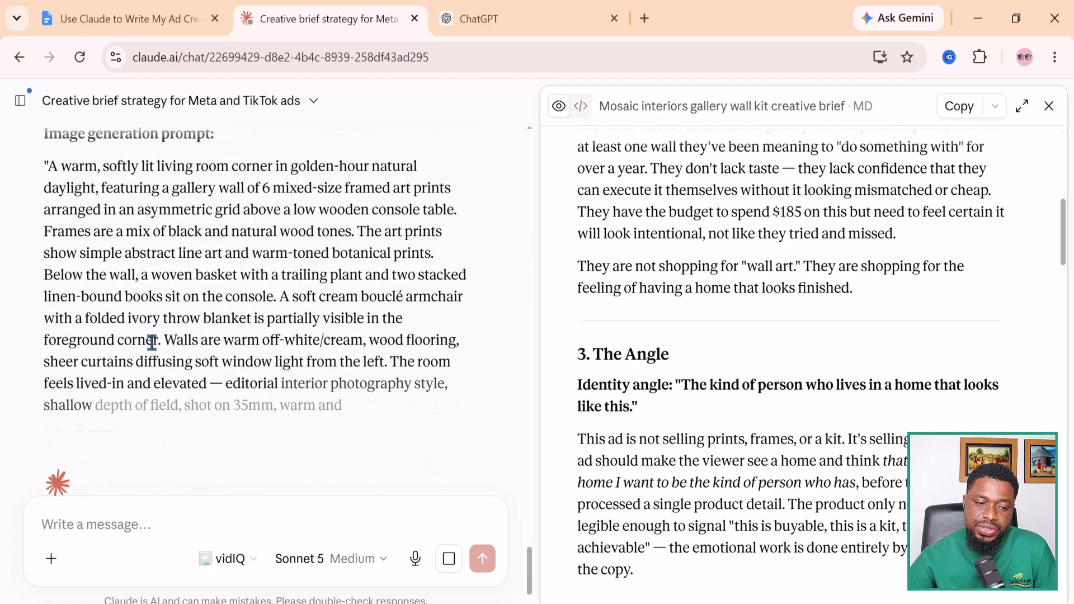
Copy the full image generation prompt from Claude's answer, leaving out the usage notes.
scroll(151, 343, "up", 3)
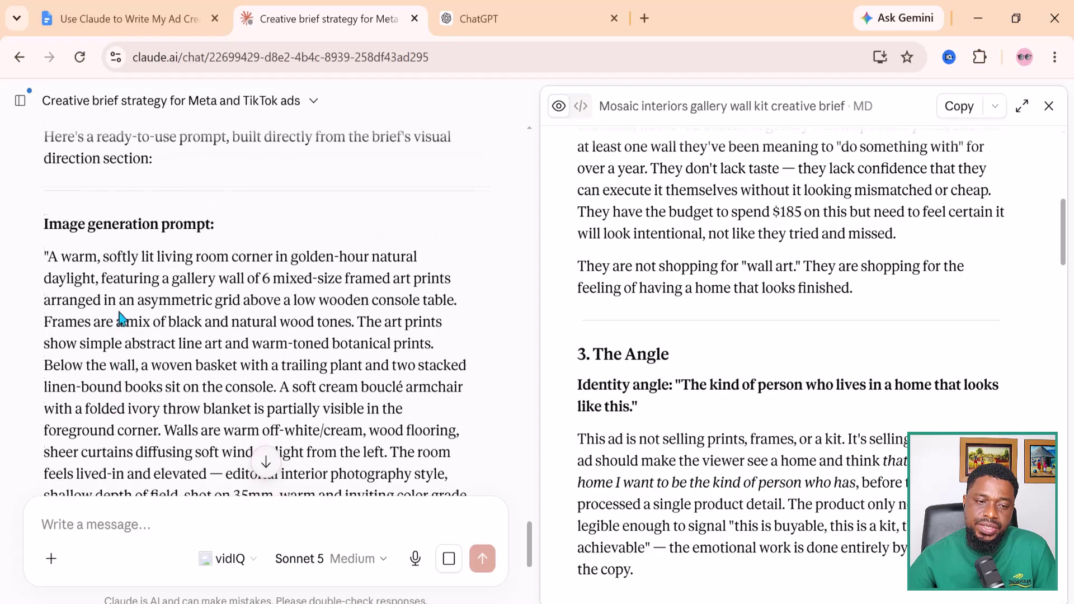
left_click_drag(50, 257, 305, 349)
right_click(229, 256)
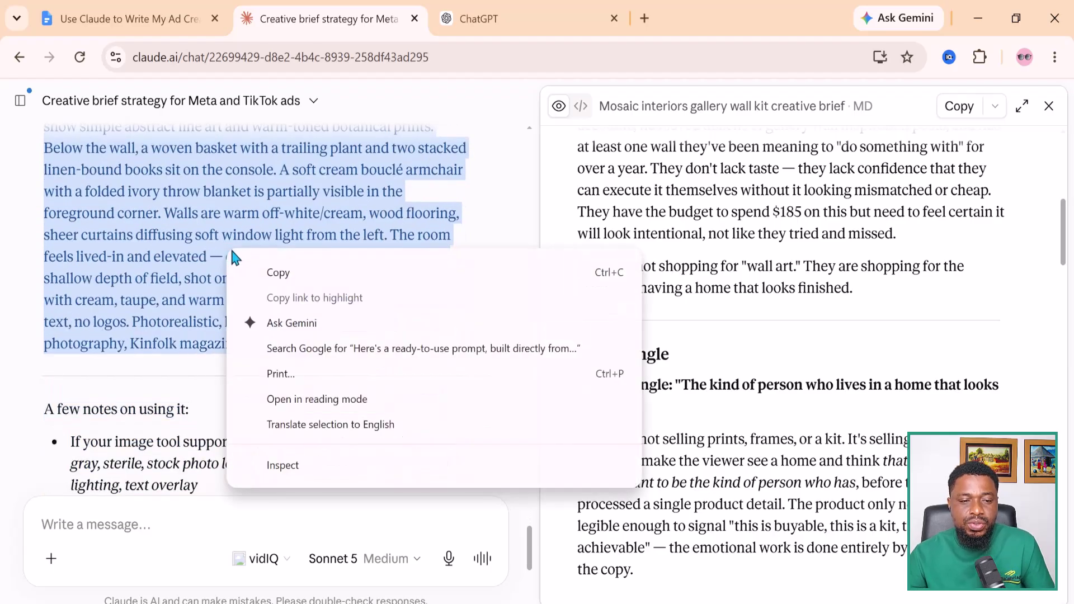
left_click(313, 275)
Switch to ChatGPT and submit the copied living room gallery wall prompt as an image creation request.
left_click(497, 27)
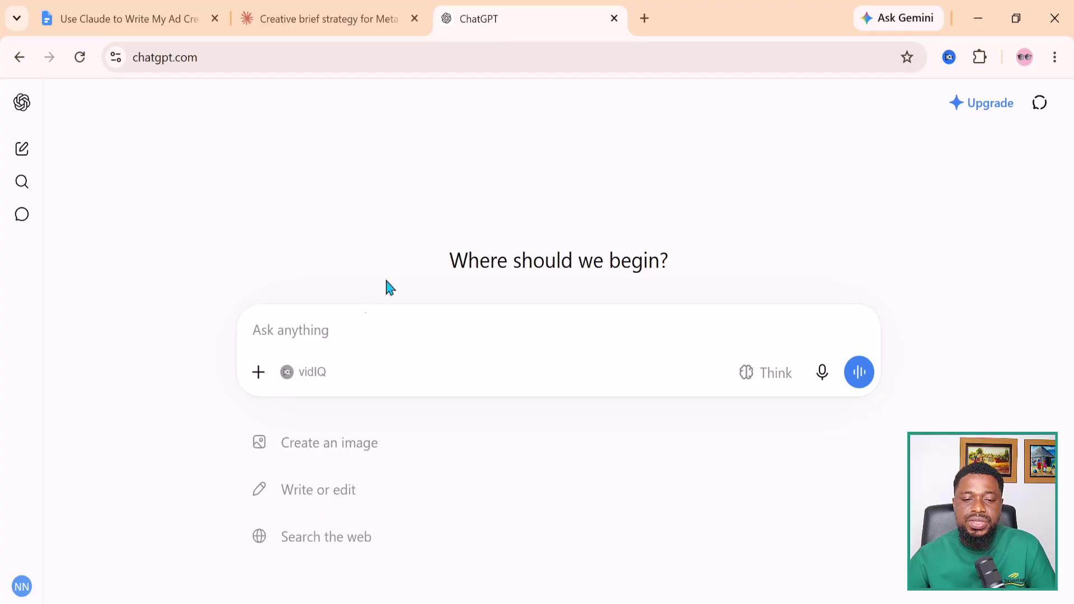
left_click(346, 425)
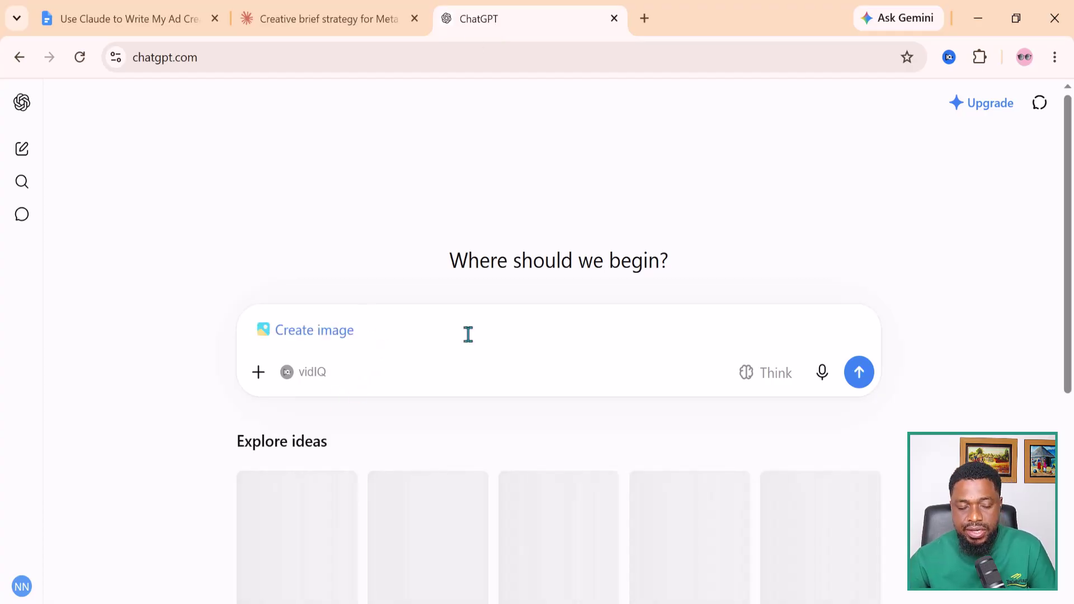
right_click(395, 331)
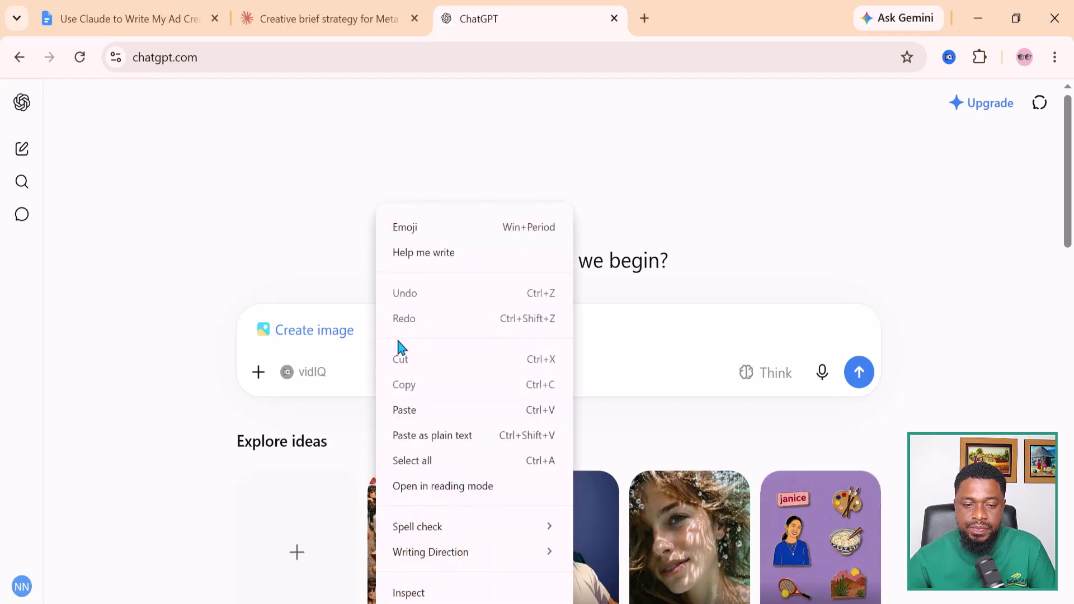
left_click(431, 422)
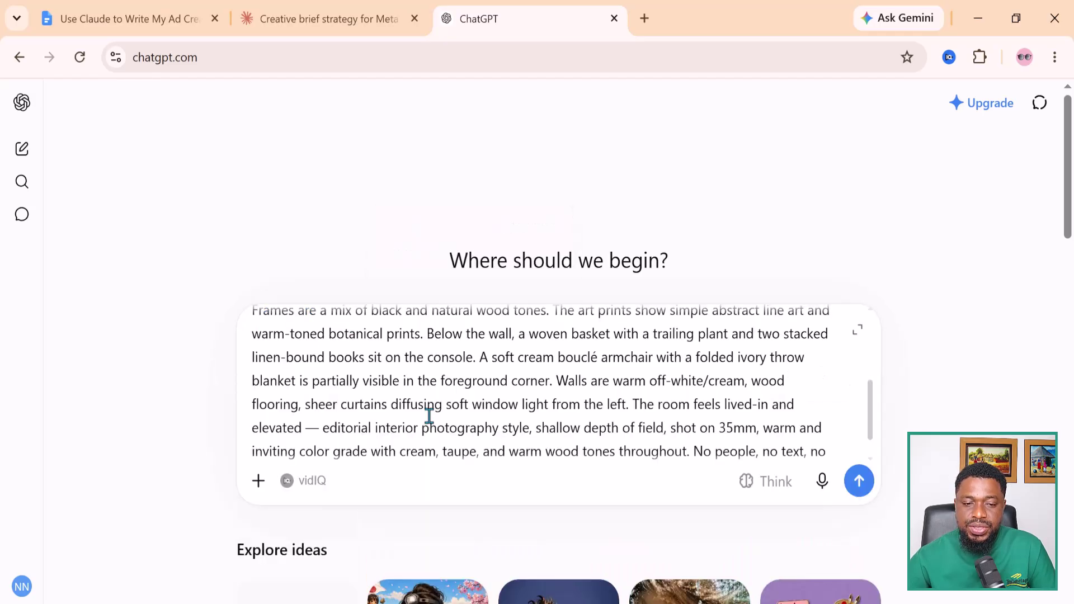
left_click(862, 485)
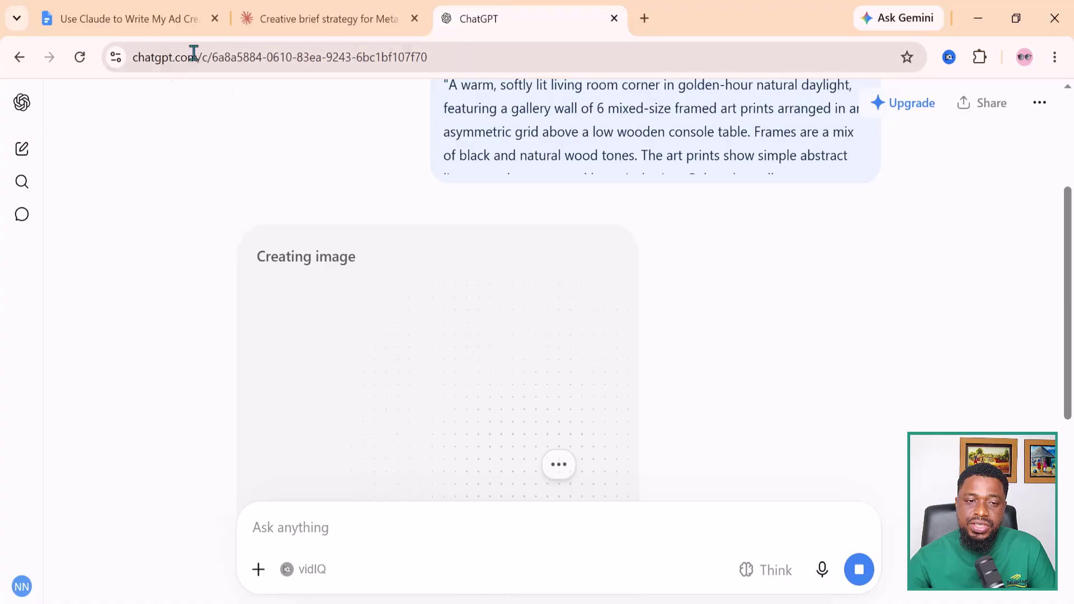
Return to Claude and send the message "Write another one for another direction".
left_click(348, 17)
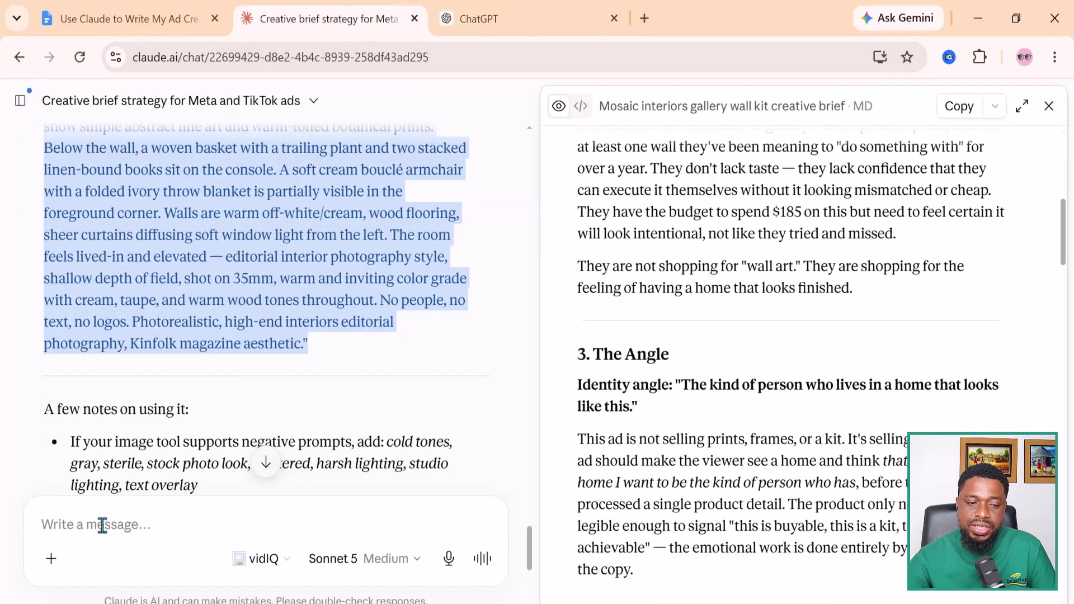
scroll(137, 390, "down", 7)
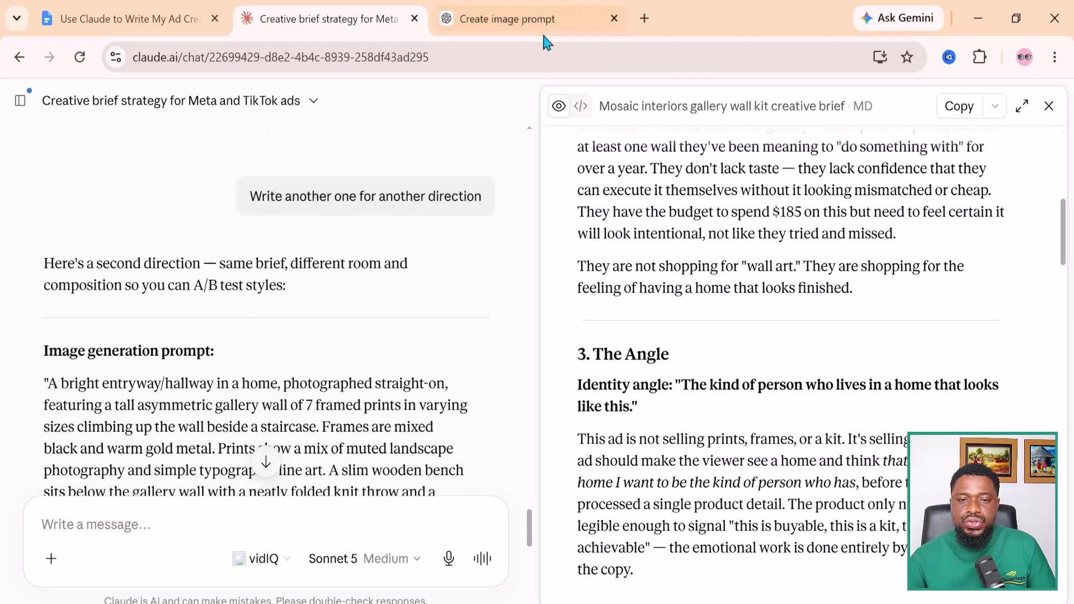
Switch to ChatGPT, open the generated living room gallery wall image at full size and download it.
left_click(541, 29)
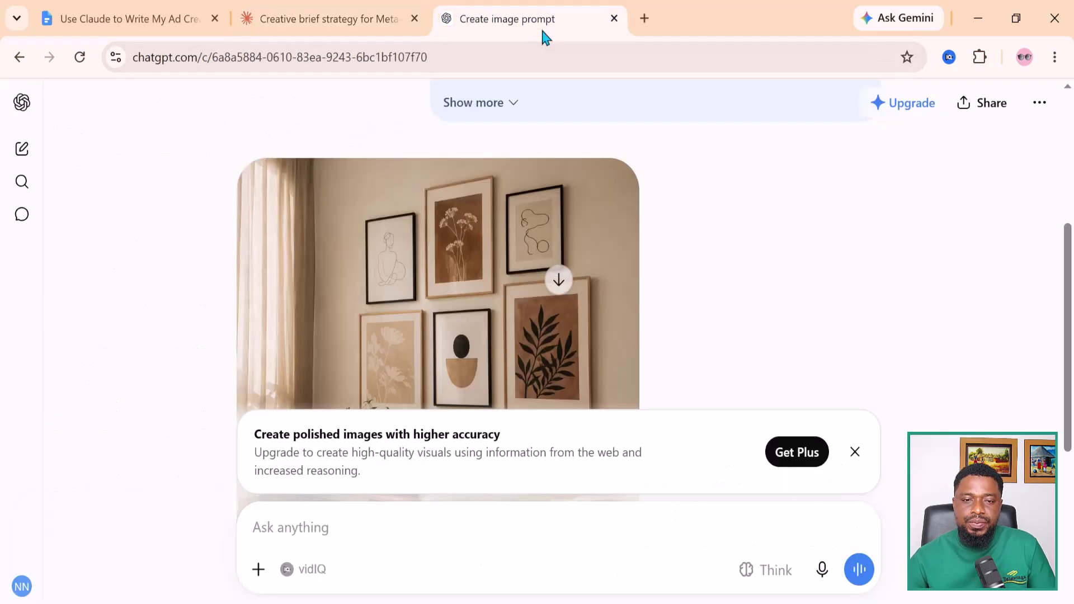
scroll(426, 341, "down", 3)
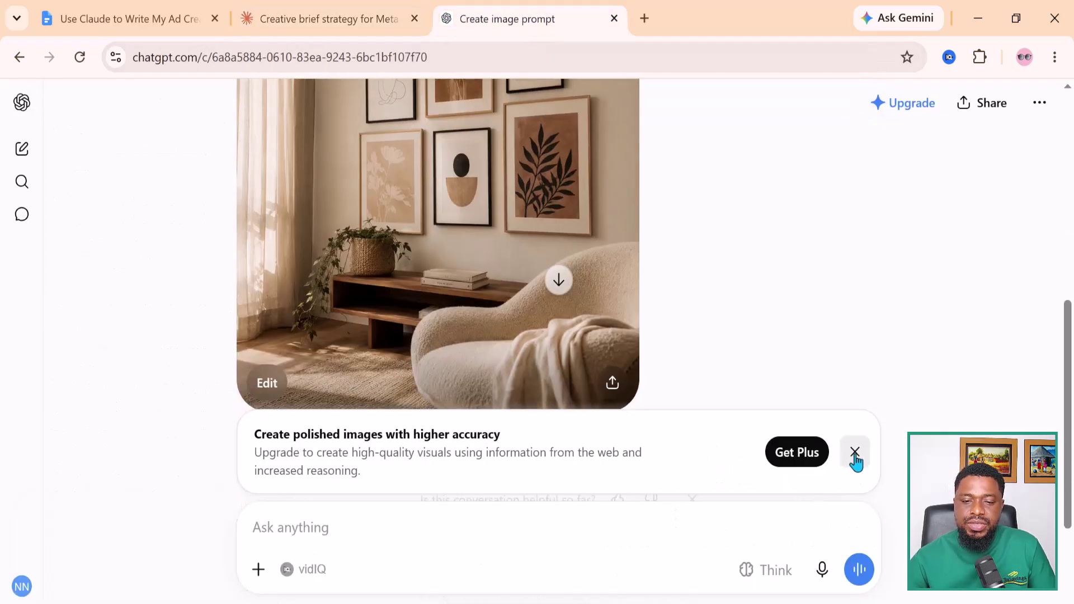
scroll(367, 275, "up", 2)
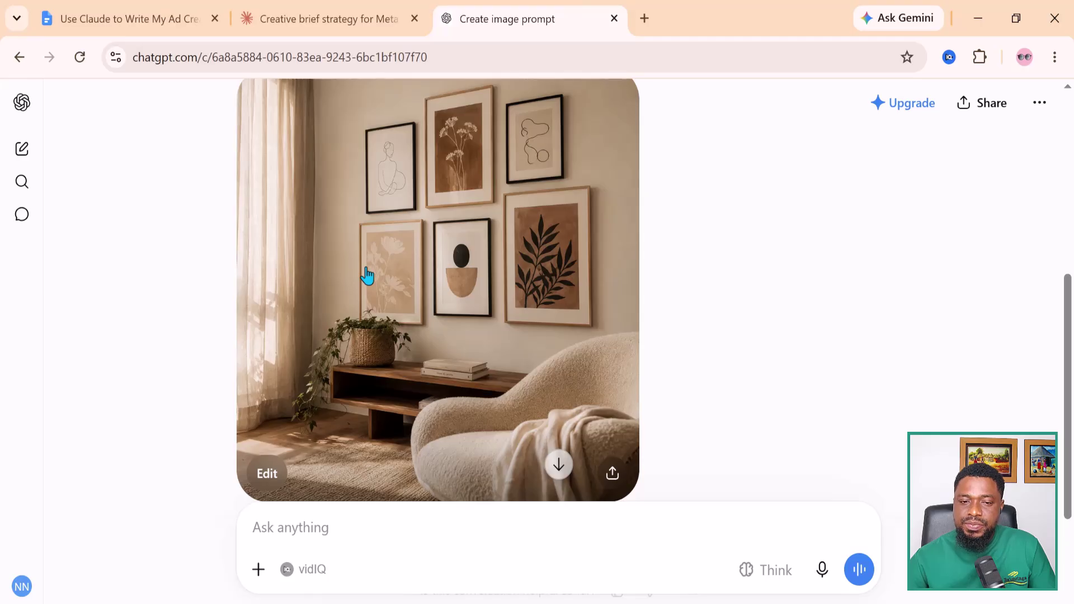
left_click(366, 275)
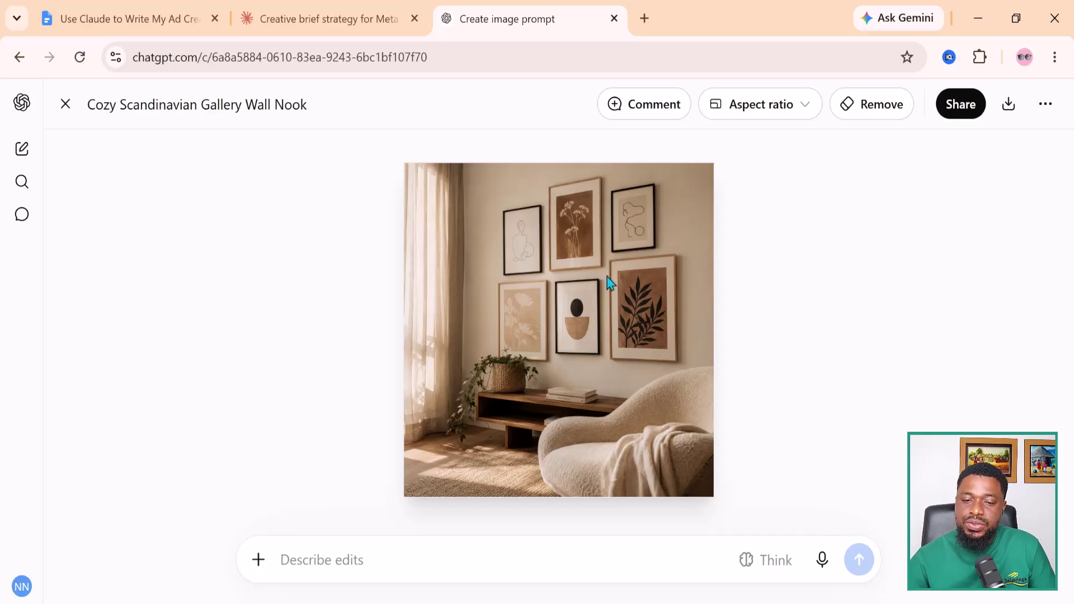
left_click(1010, 111)
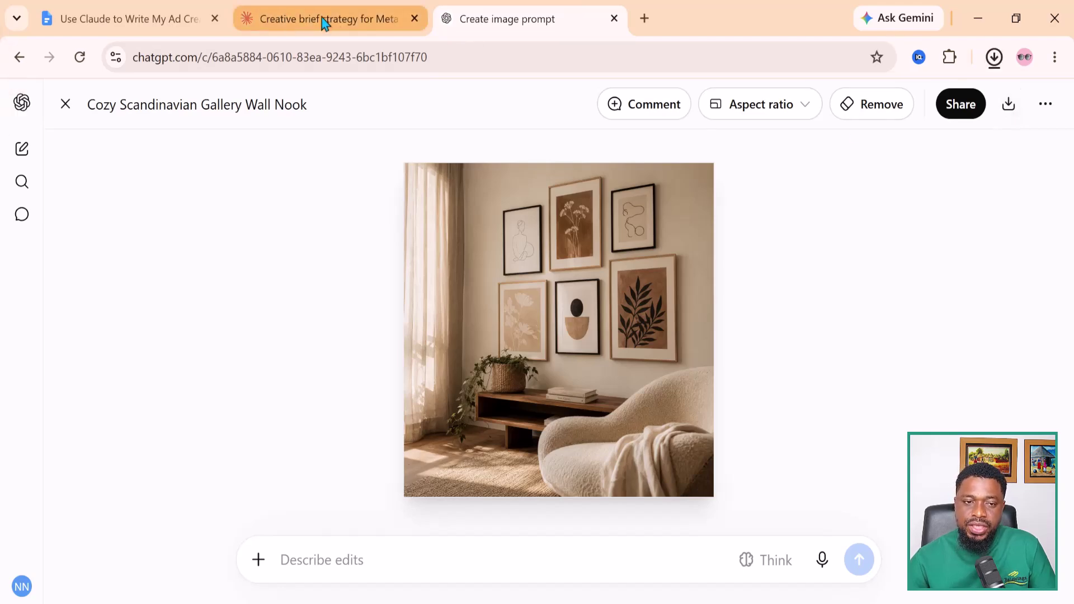
Return to Claude and copy the second image generation prompt, which describes a bright entryway/hallway with 7 framed prints.
left_click(287, 22)
scroll(66, 373, "down", 3)
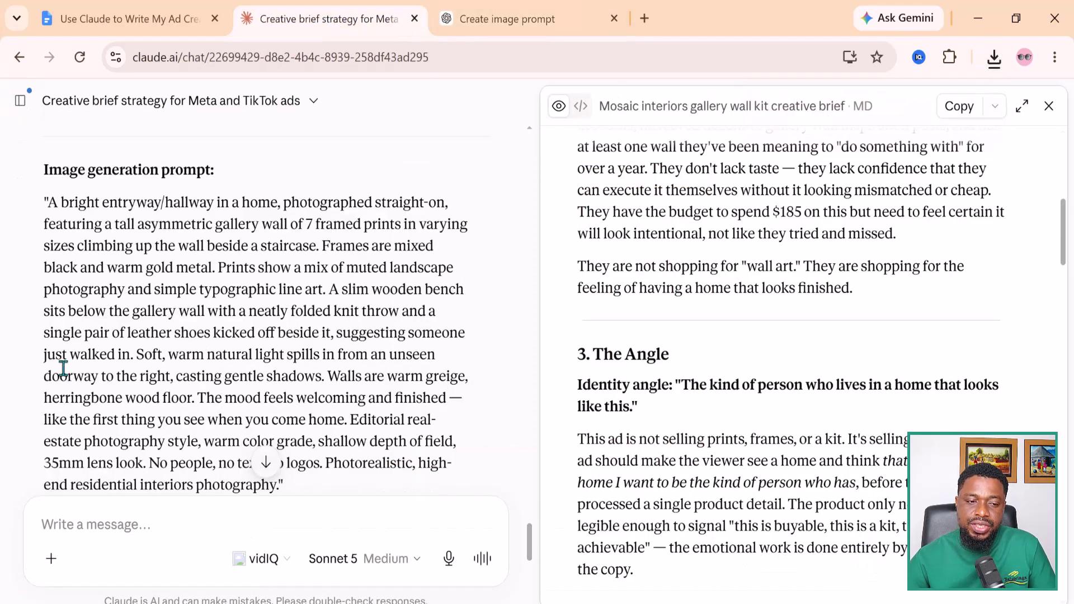
left_click_drag(50, 202, 307, 488)
right_click(312, 348)
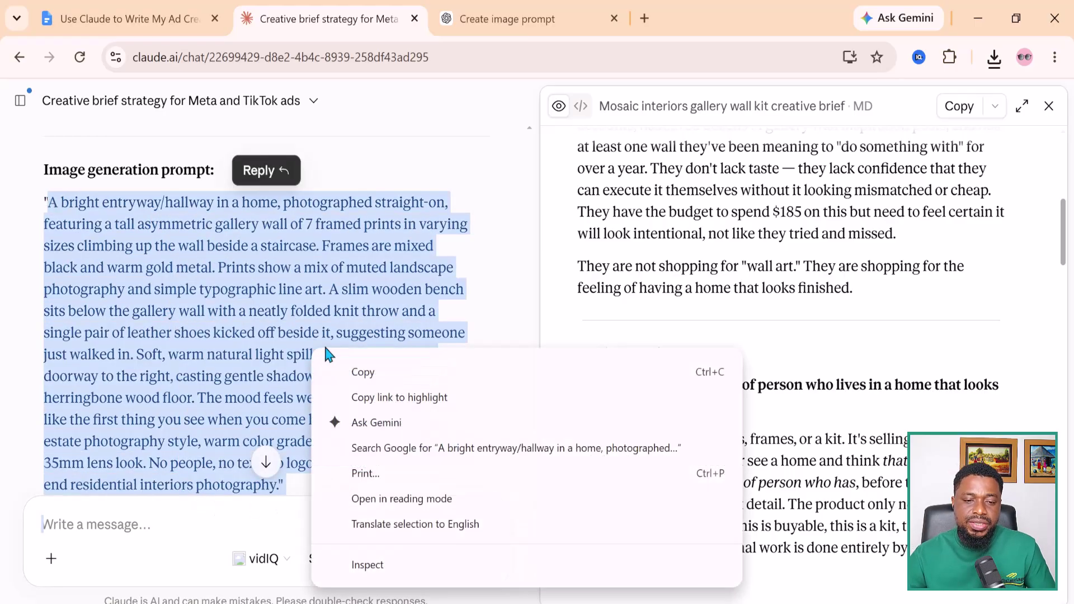
left_click(362, 372)
Start a new ChatGPT chat for creating an image and paste the copied entryway prompt into it.
left_click(513, 8)
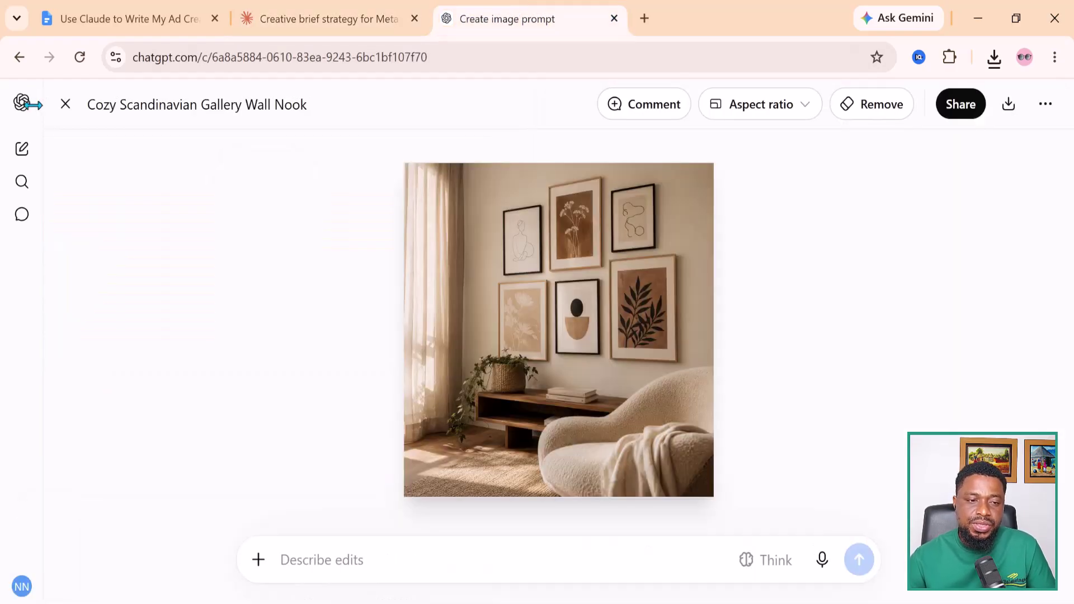
left_click(28, 164)
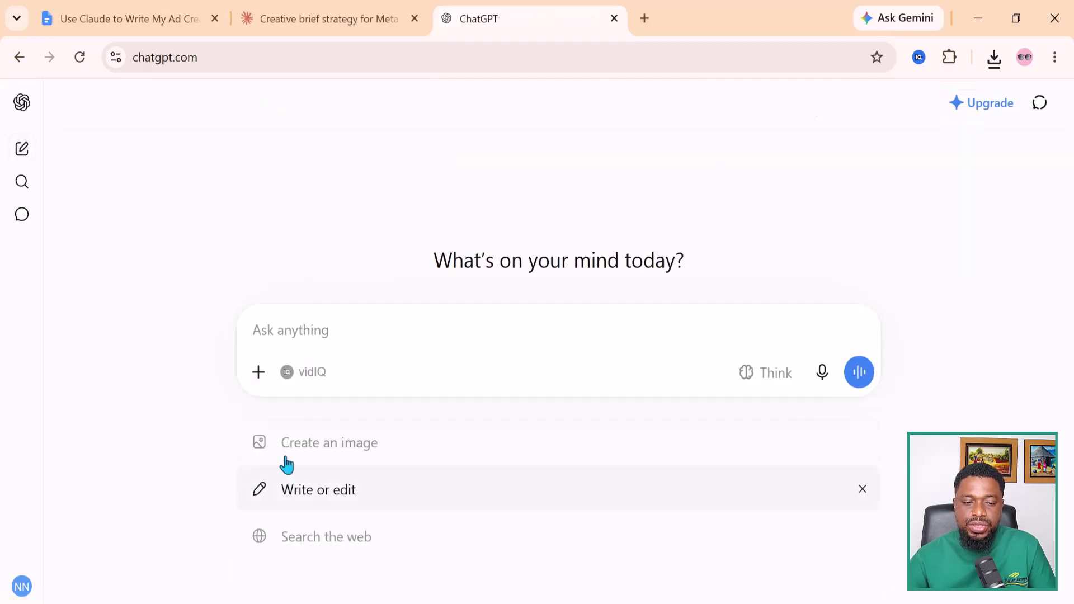
left_click(350, 439)
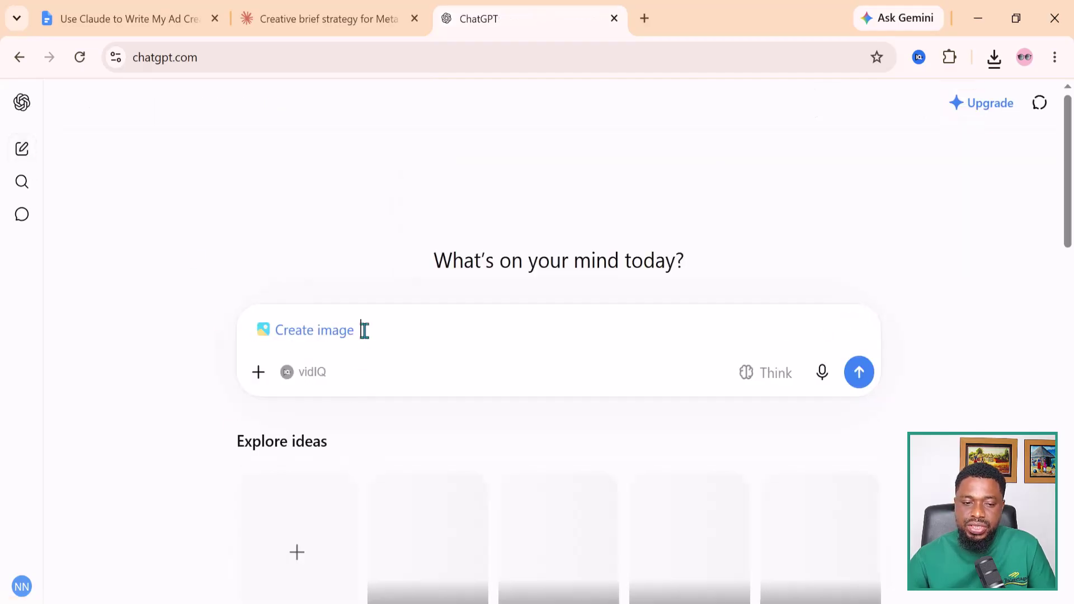
right_click(370, 330)
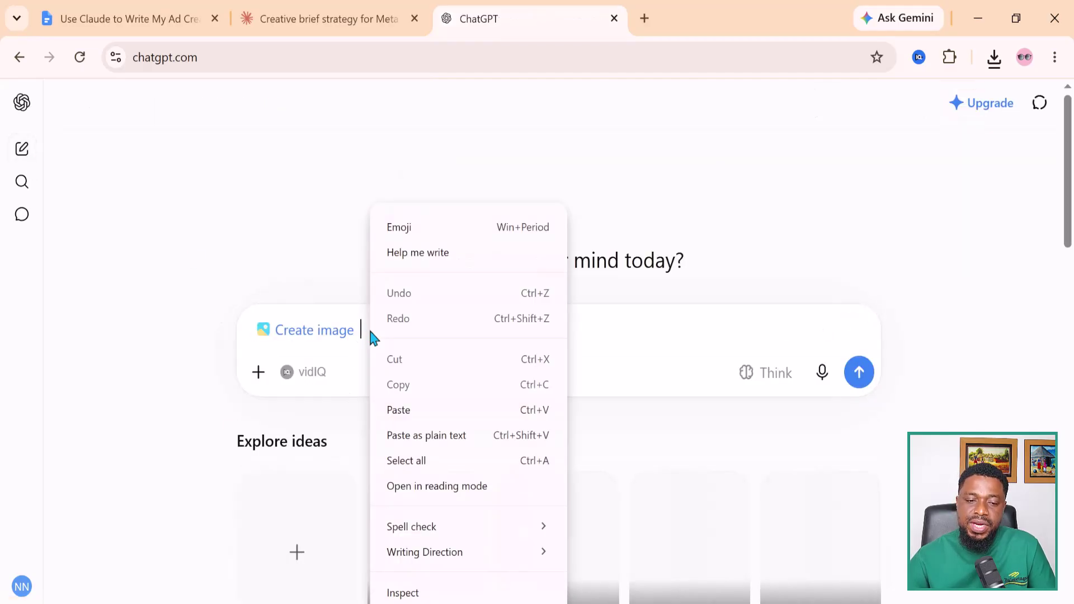
left_click(412, 408)
key("ctrl+v")
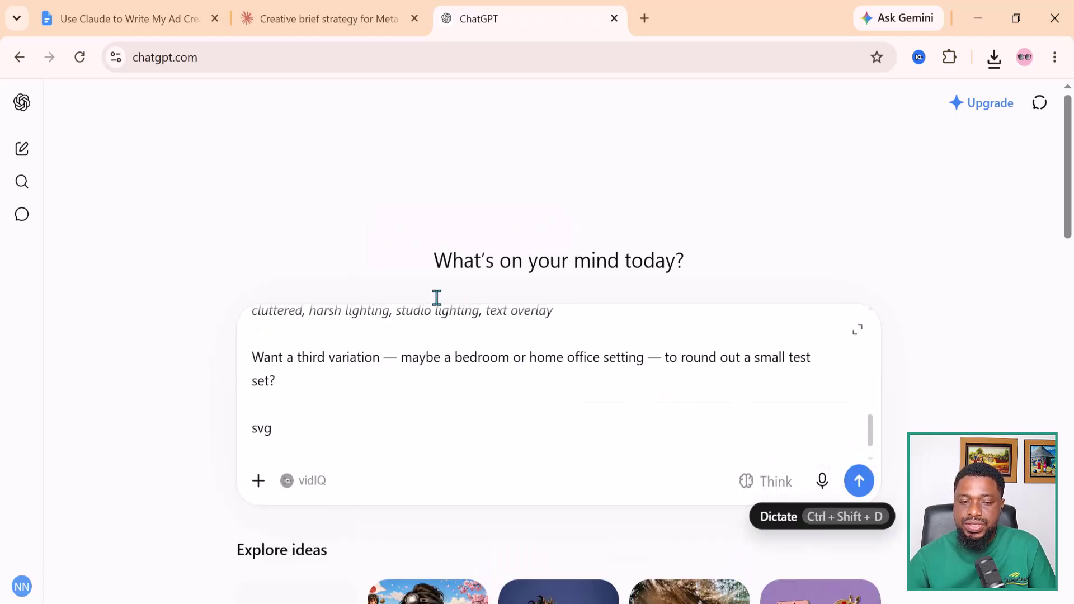
Delete the closing question about a third variation from the pasted prompt and submit the image request.
triple_click(325, 363)
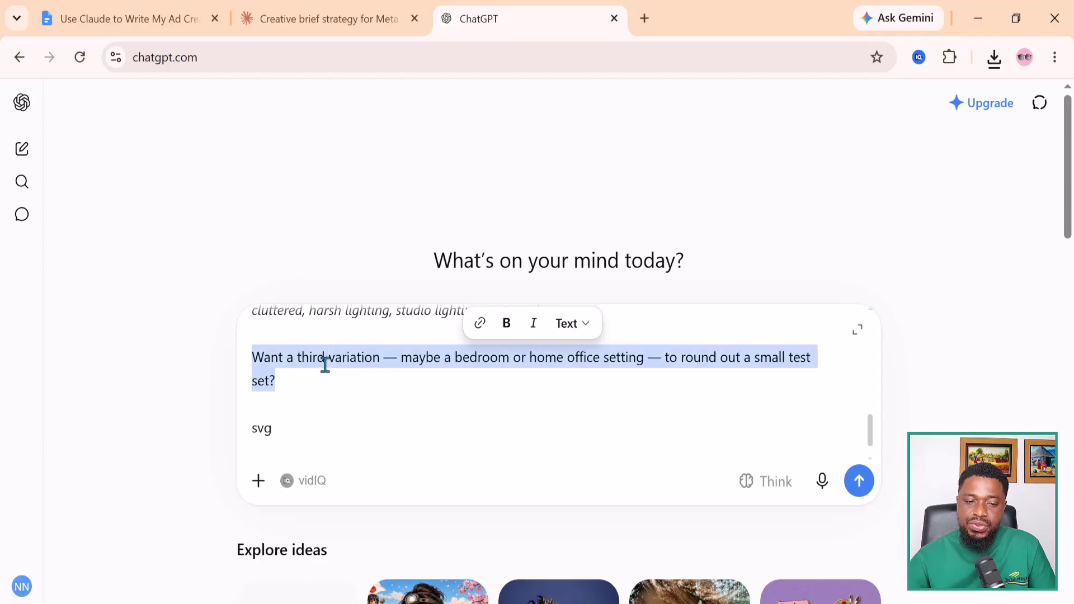
key("BackSpace")
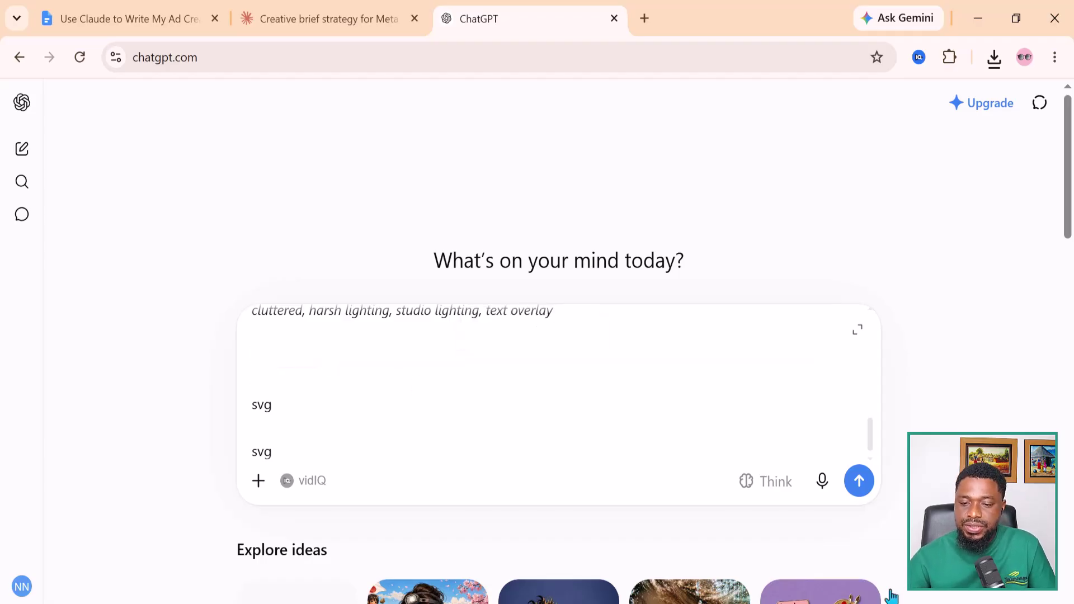
left_click(857, 497)
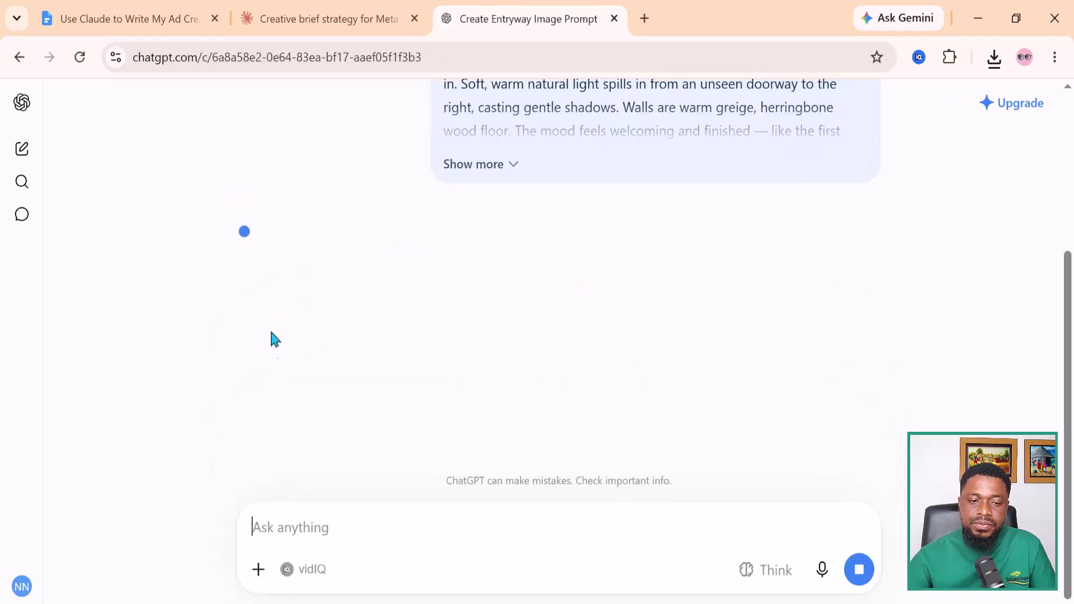
Return to Claude and reply "yes" to its offer of a third image prompt variation.
left_click(305, 20)
scroll(242, 376, "down", 8)
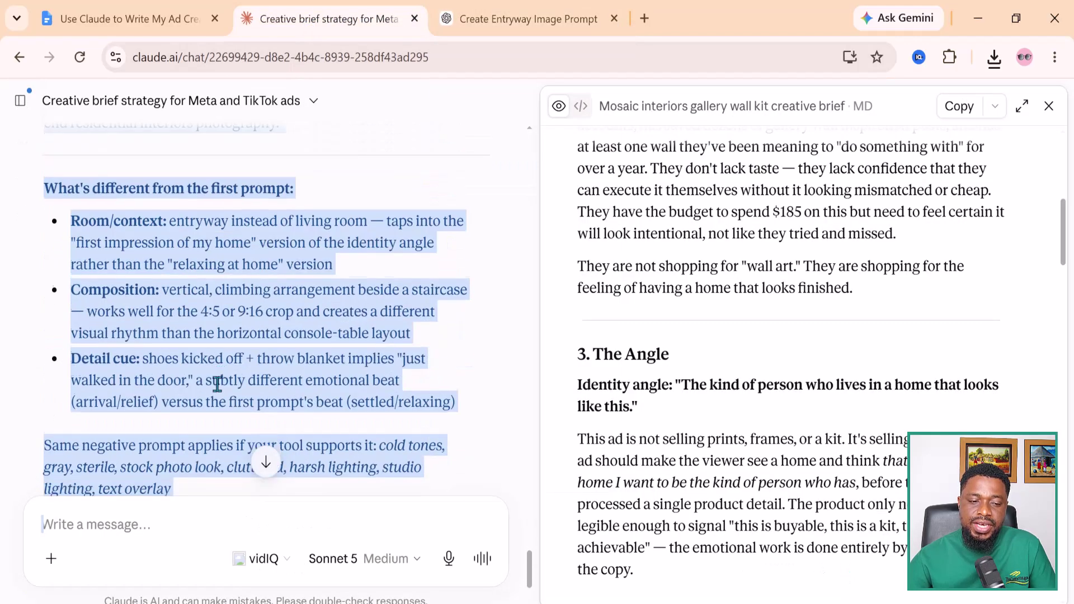
left_click(133, 523)
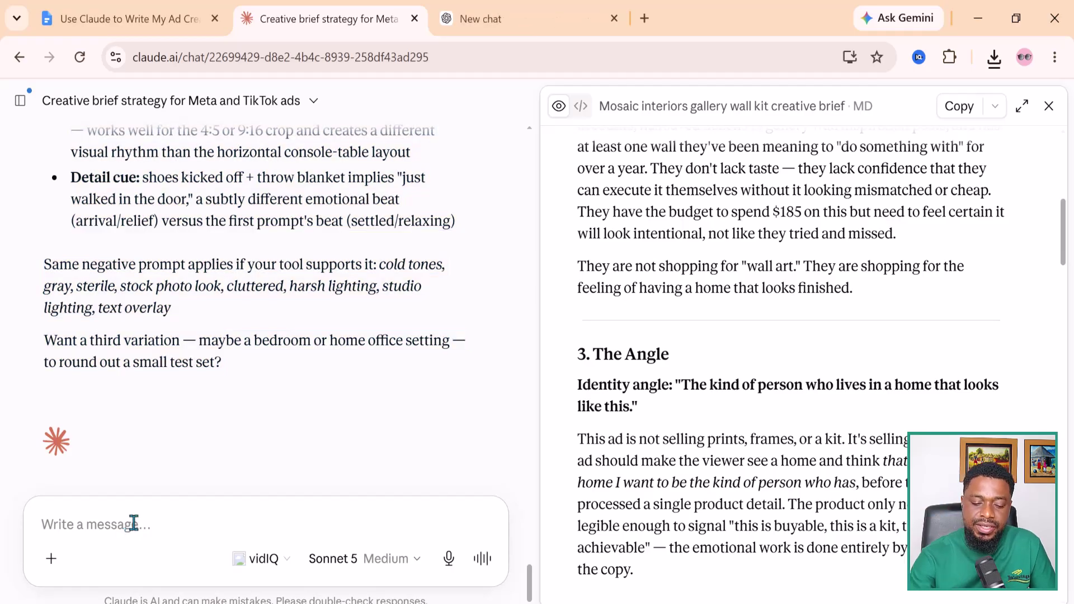
type("yes")
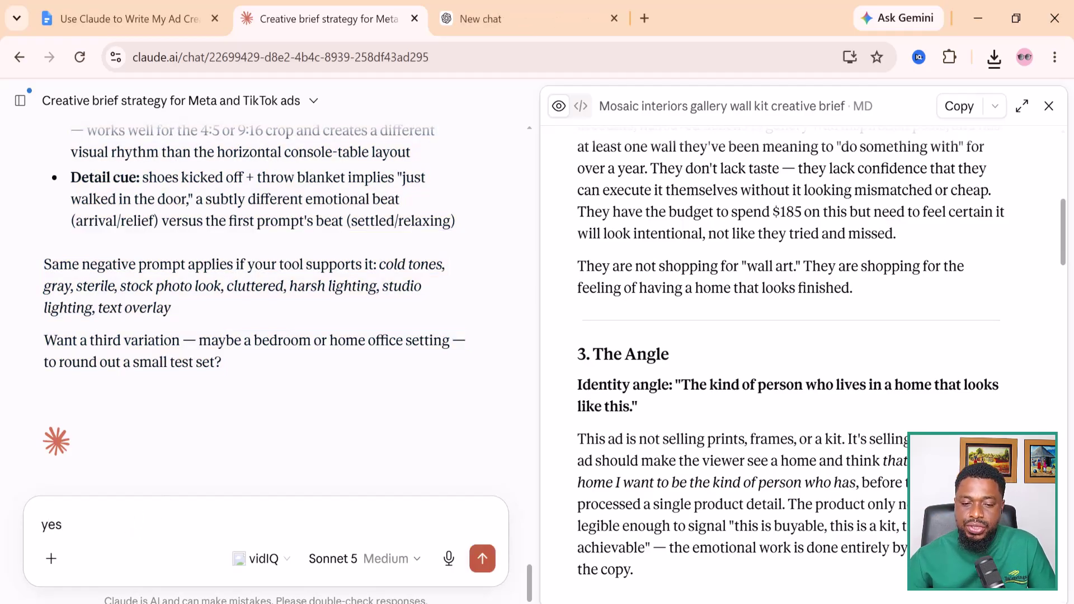
left_click(486, 562)
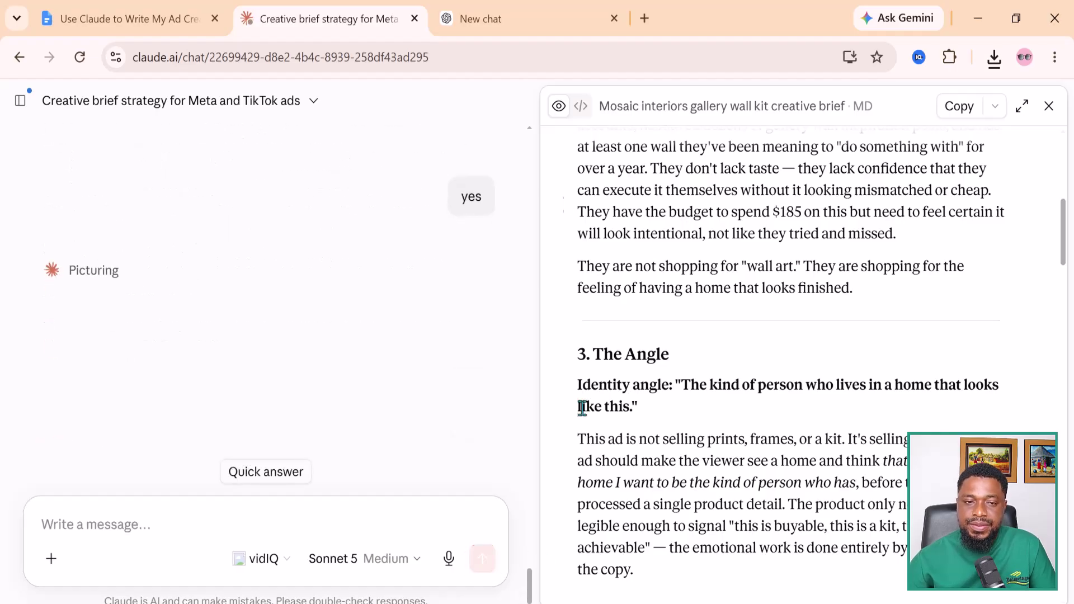
Check the entryway image's progress in ChatGPT, then read the Video Ad Brief and UGC Creator Brief prompts in the Google Docs document.
left_click(497, 22)
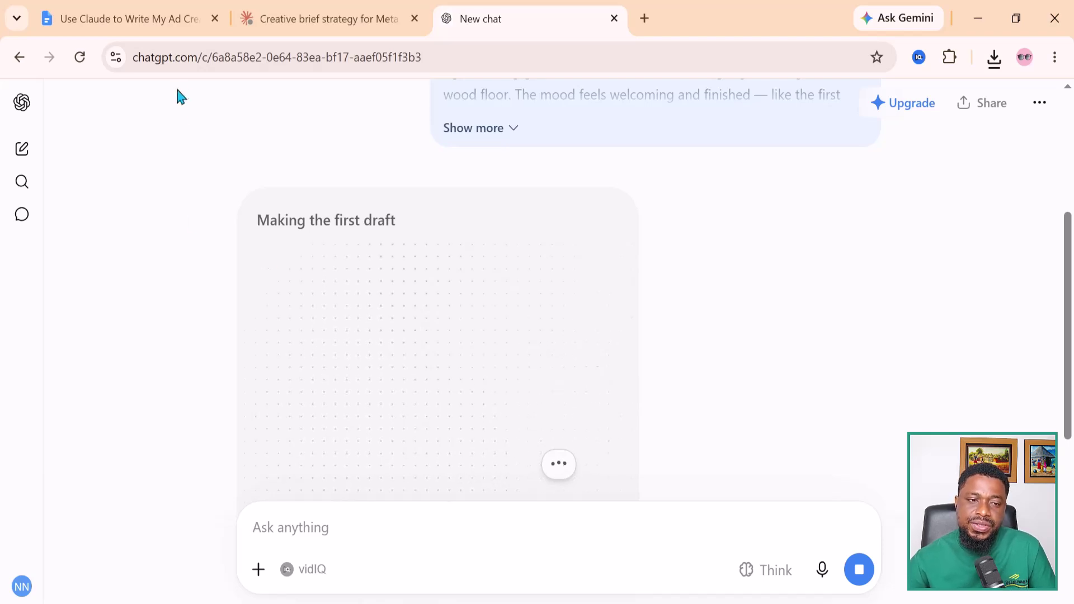
left_click(147, 29)
scroll(574, 418, "down", 2)
scroll(575, 419, "up", 3)
scroll(574, 419, "up", 5)
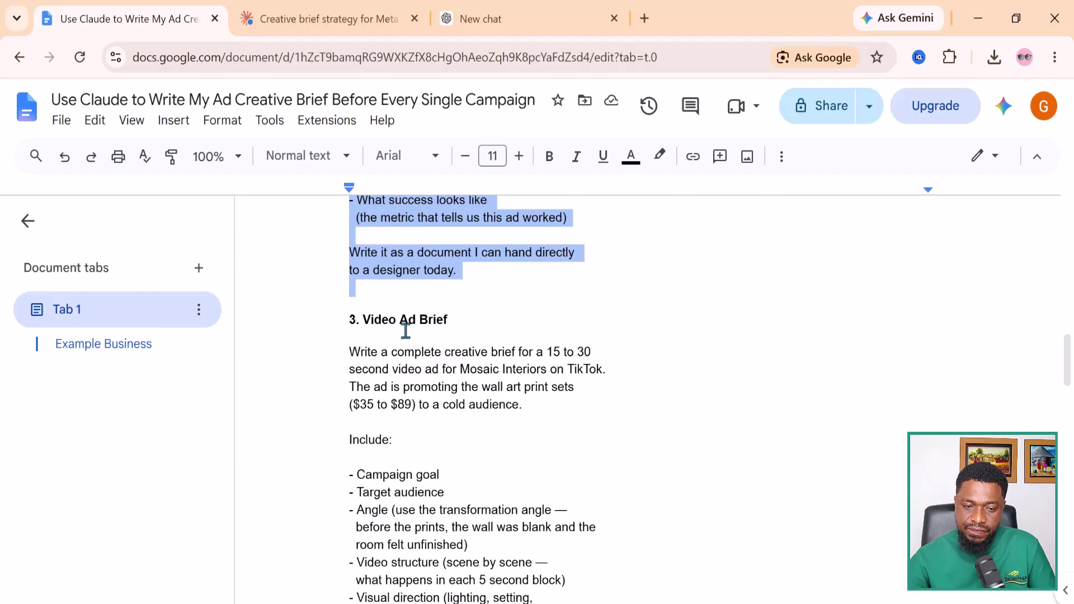
scroll(427, 340, "down", 4)
scroll(428, 343, "down", 3)
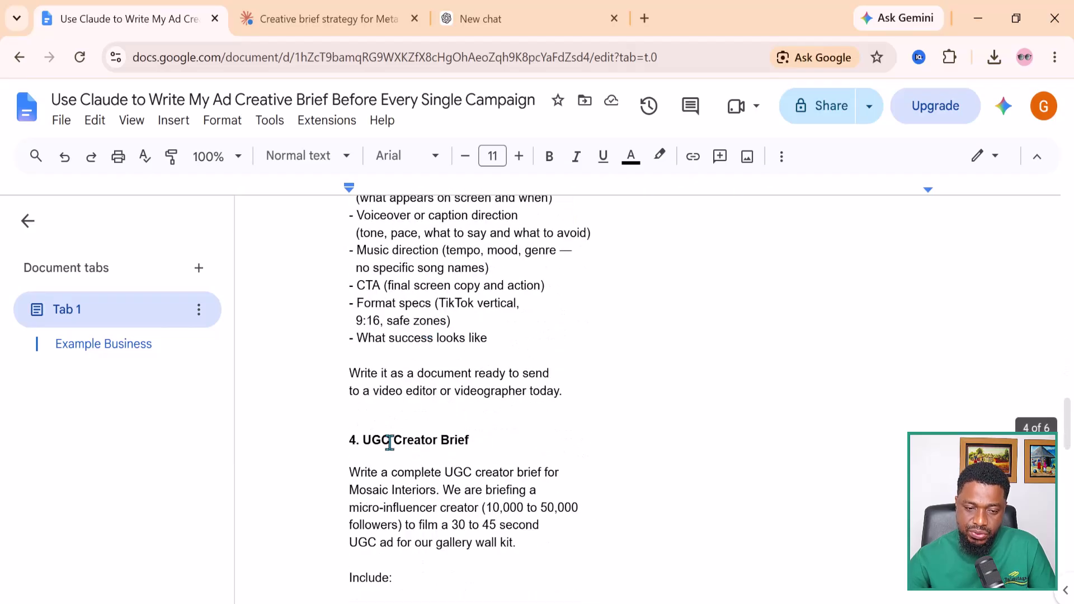
scroll(475, 485, "down", 2)
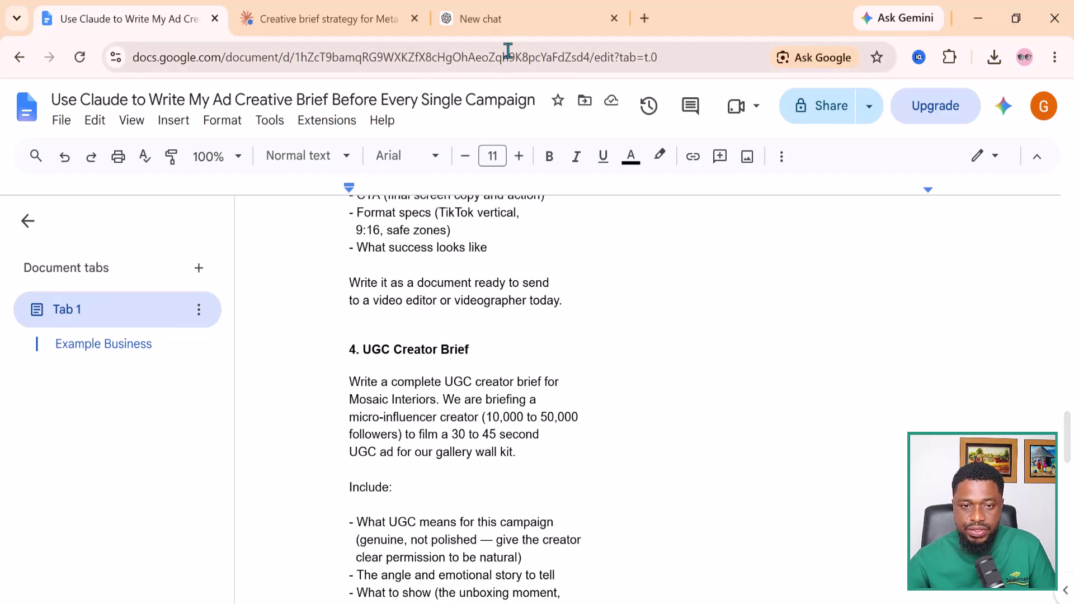
Switch to ChatGPT, open the generated entryway gallery wall image, and regenerate it in the Square 1:1 aspect ratio.
left_click(512, 18)
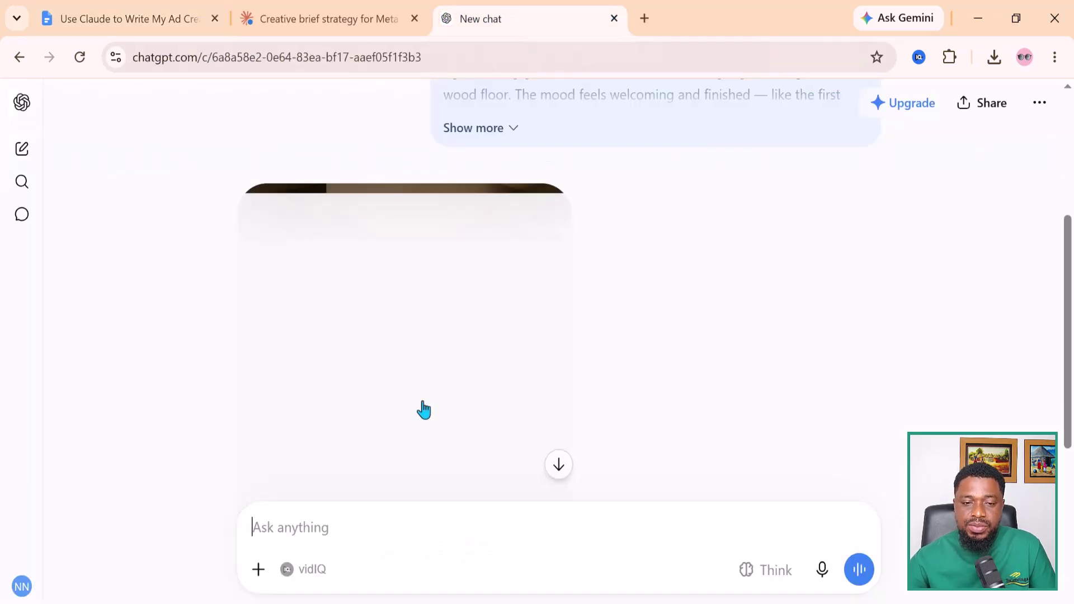
scroll(423, 410, "down", 5)
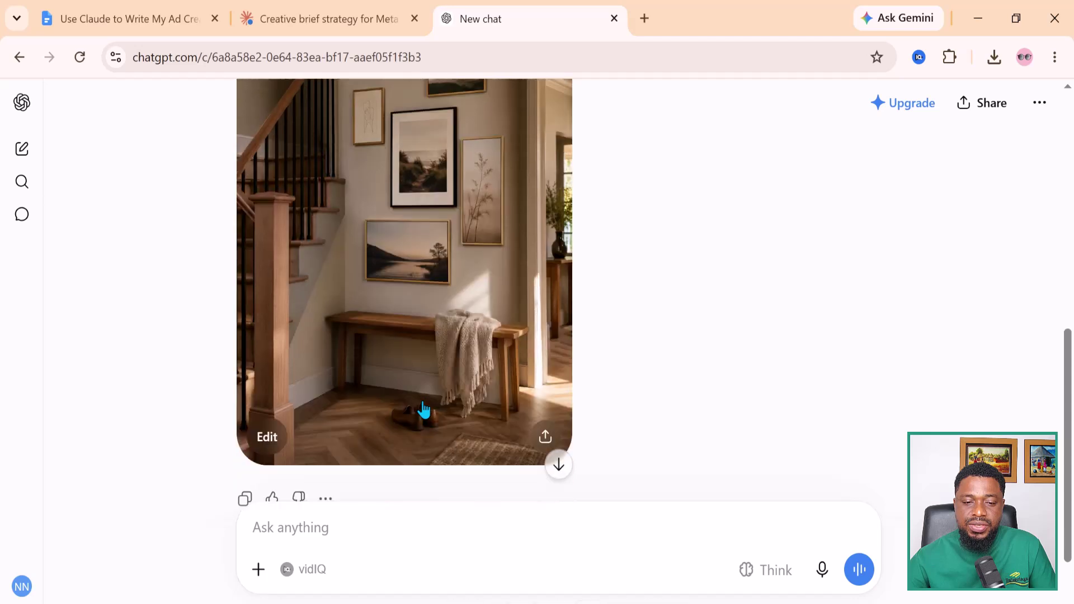
scroll(422, 400, "up", 1)
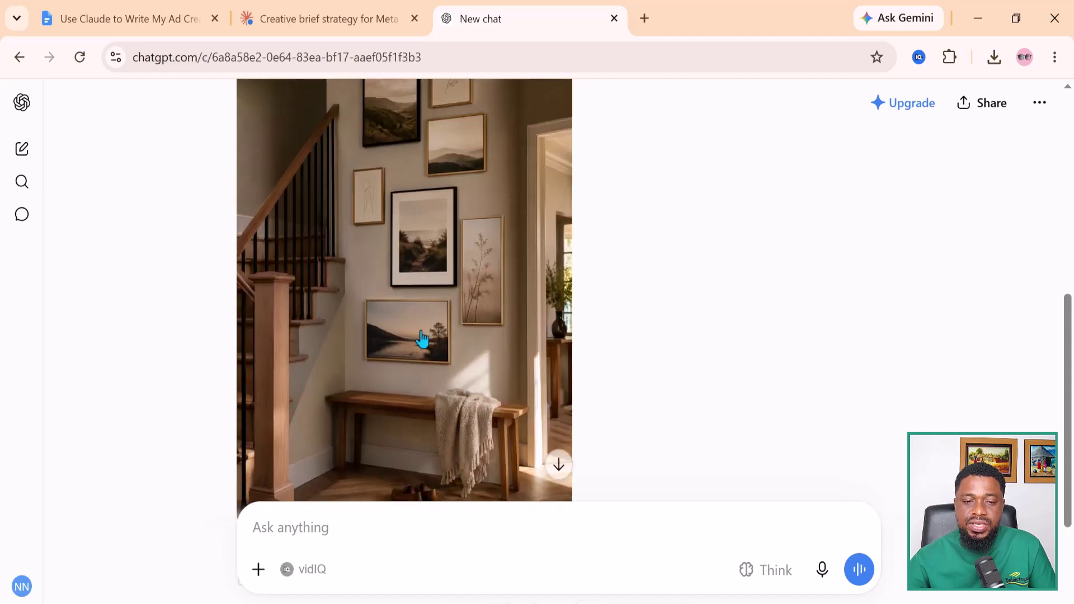
left_click(422, 338)
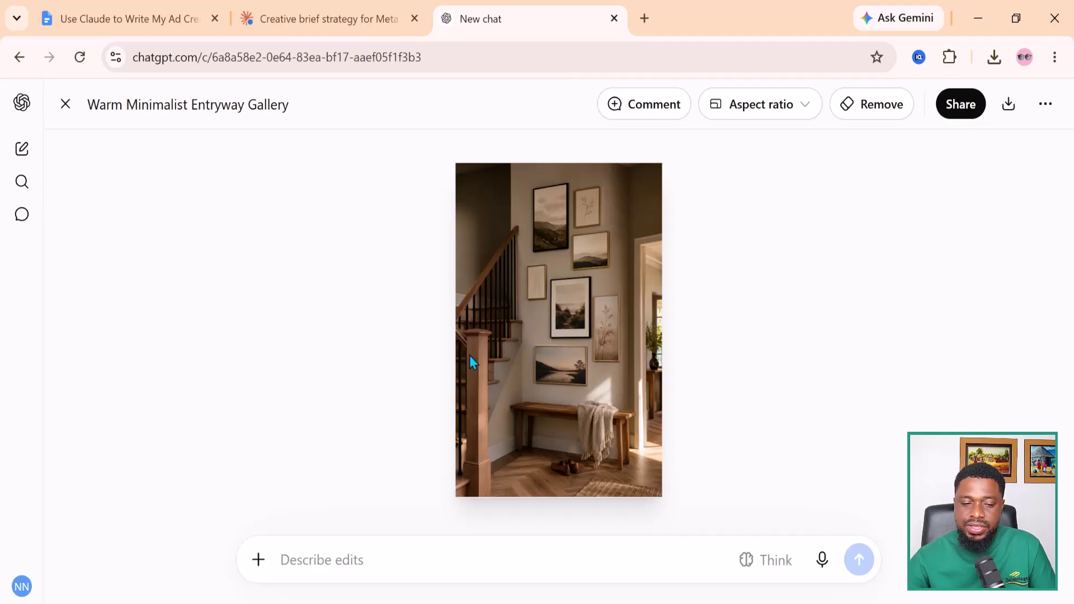
left_click(790, 108)
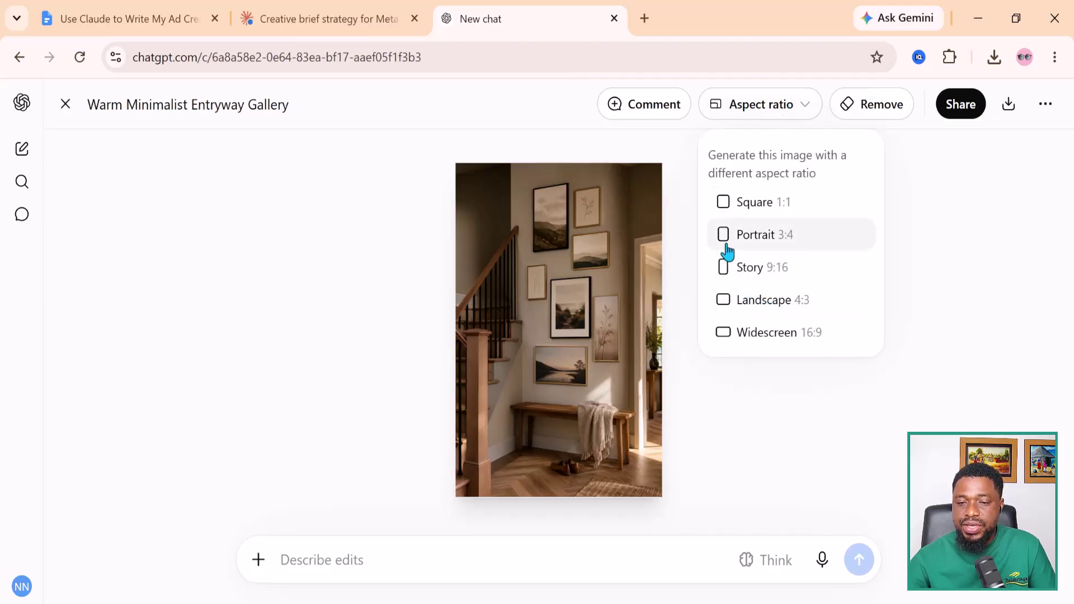
left_click(725, 209)
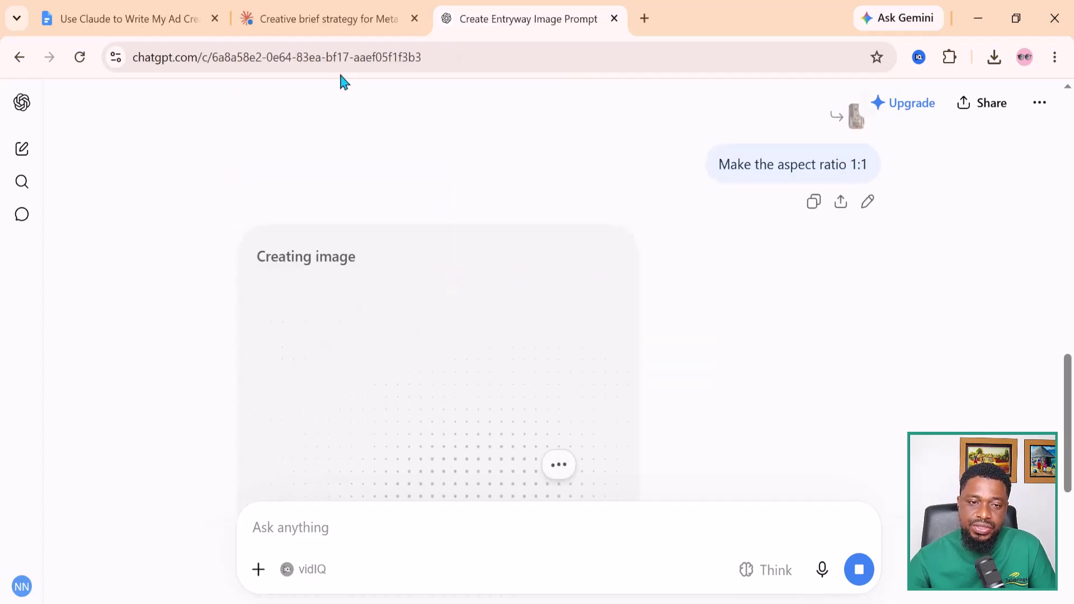
Switch to Claude and copy the full bedroom image generation prompt, from "A serene bedroom corner" to "high-end residential interiors photography".
left_click(309, 21)
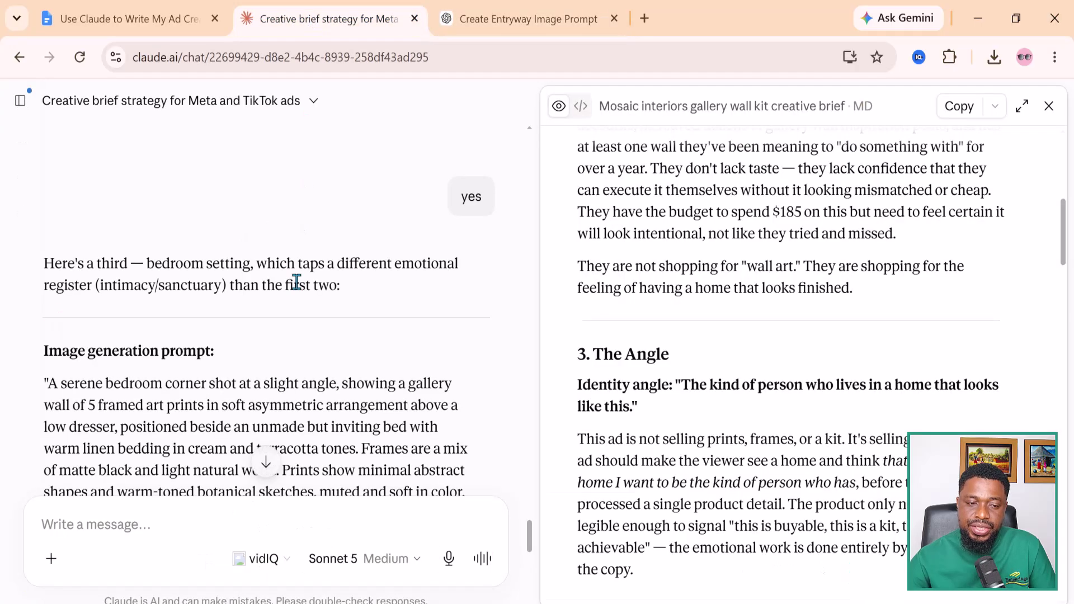
scroll(296, 282, "down", 2)
left_click_drag(49, 202, 311, 511)
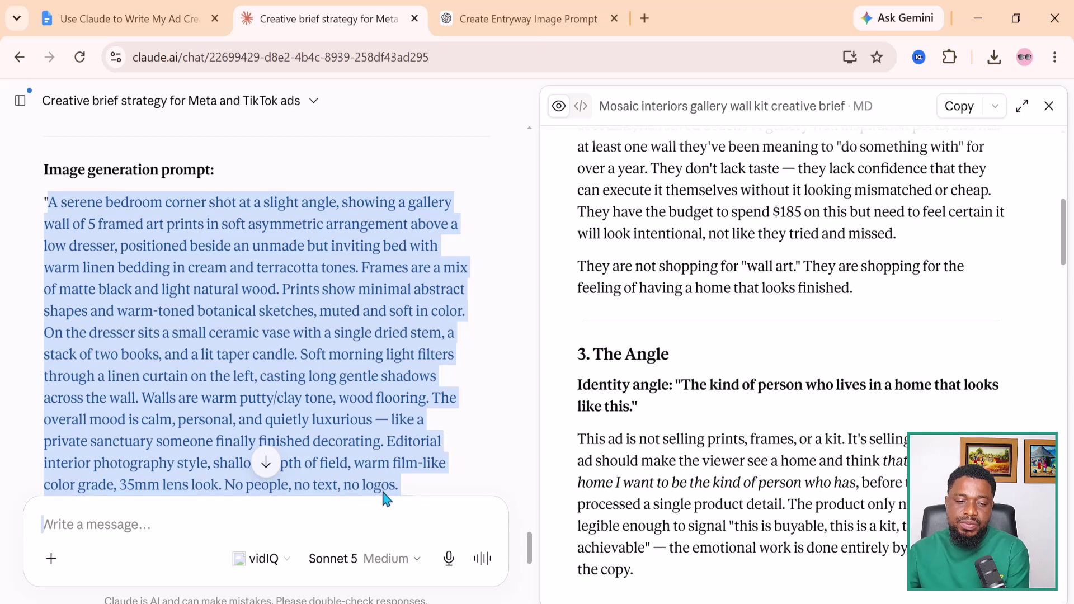
left_click_drag(384, 497, 452, 430)
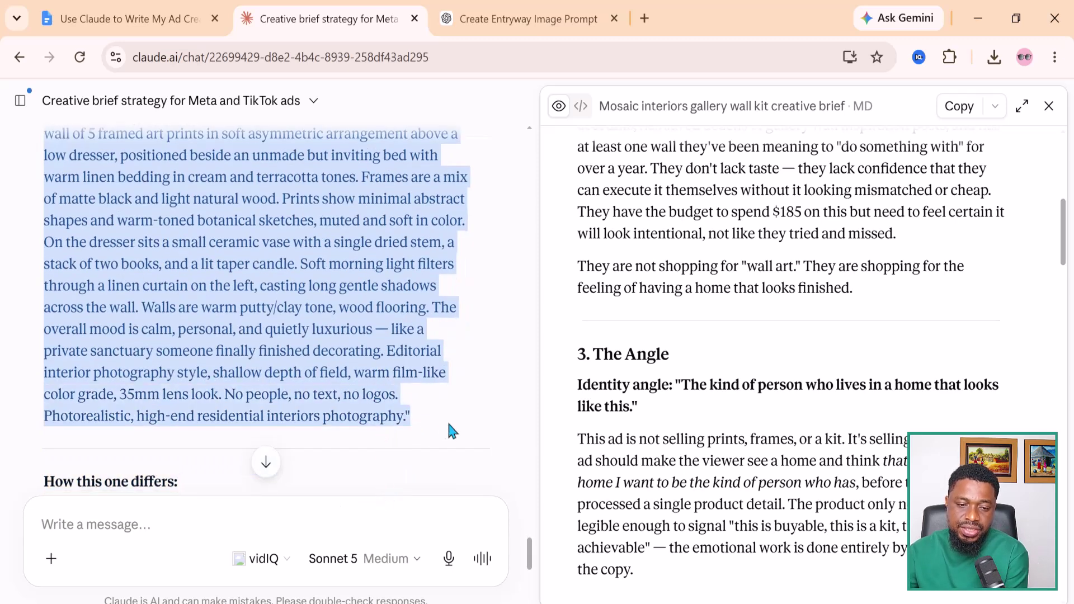
right_click(358, 345)
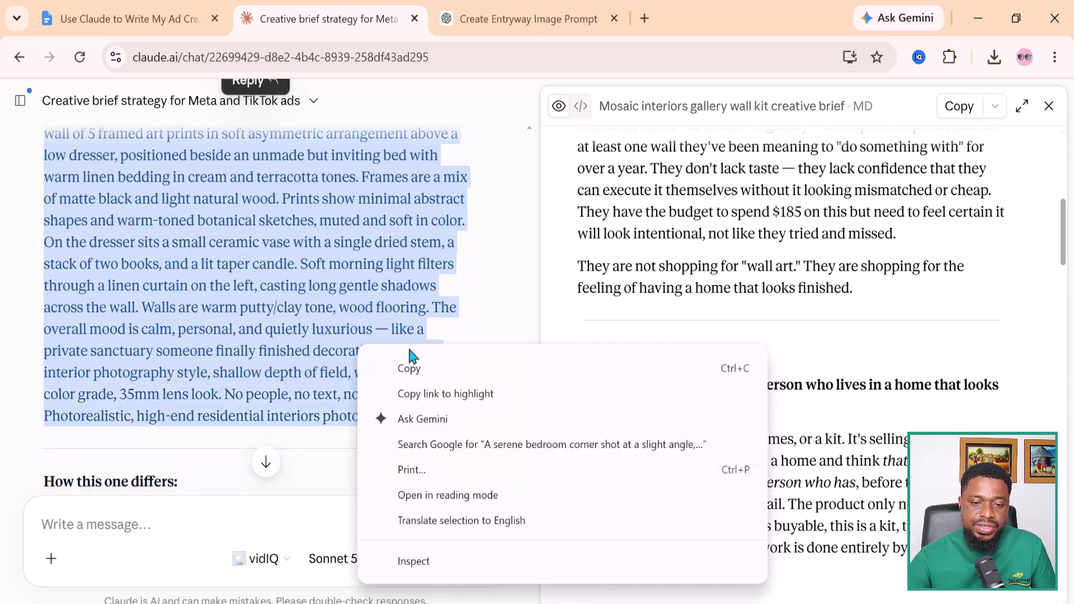
left_click(404, 369)
Return to ChatGPT, download the regenerated entryway image, and start a new chat.
left_click(474, 14)
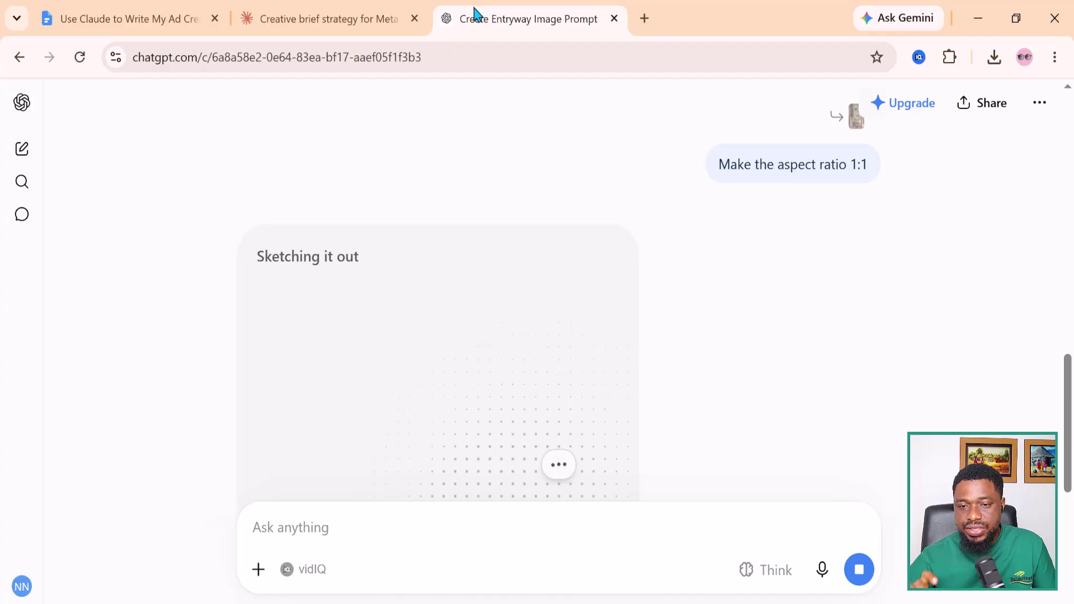
scroll(416, 343, "down", 5)
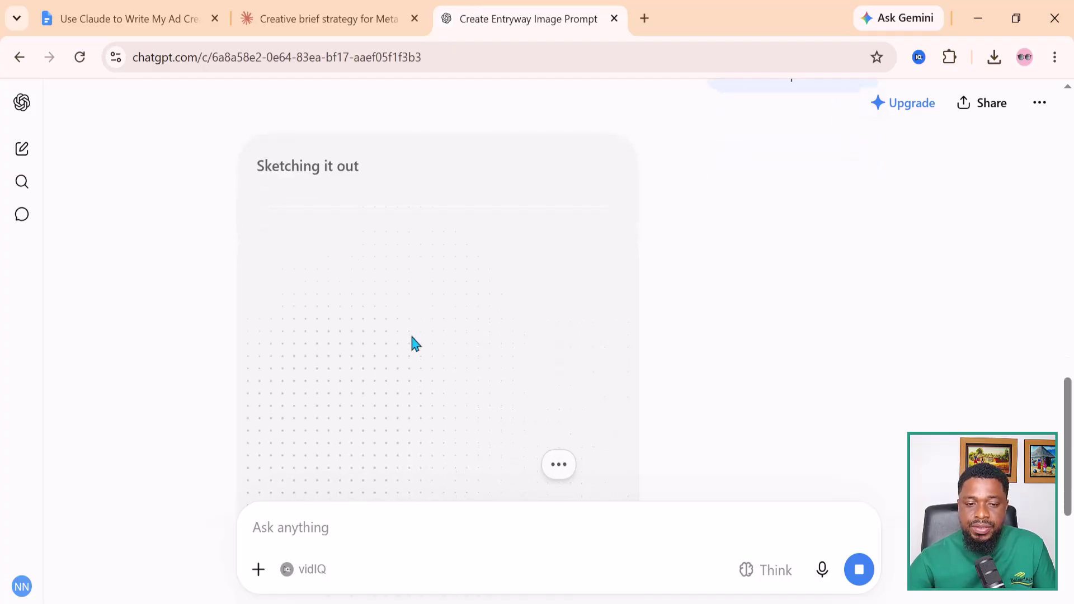
scroll(412, 334, "up", 3)
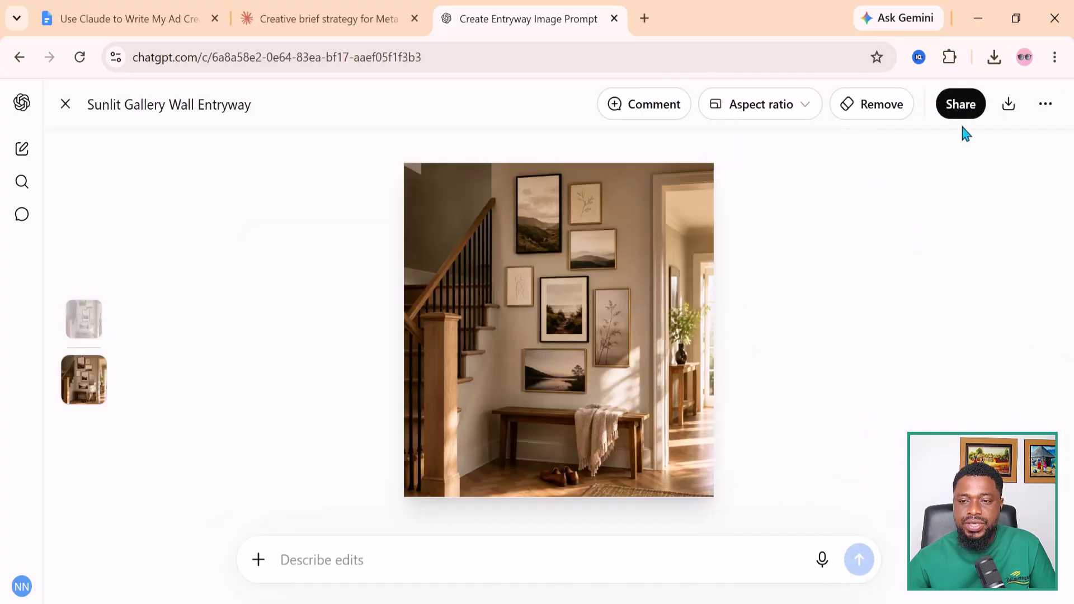
left_click(1006, 109)
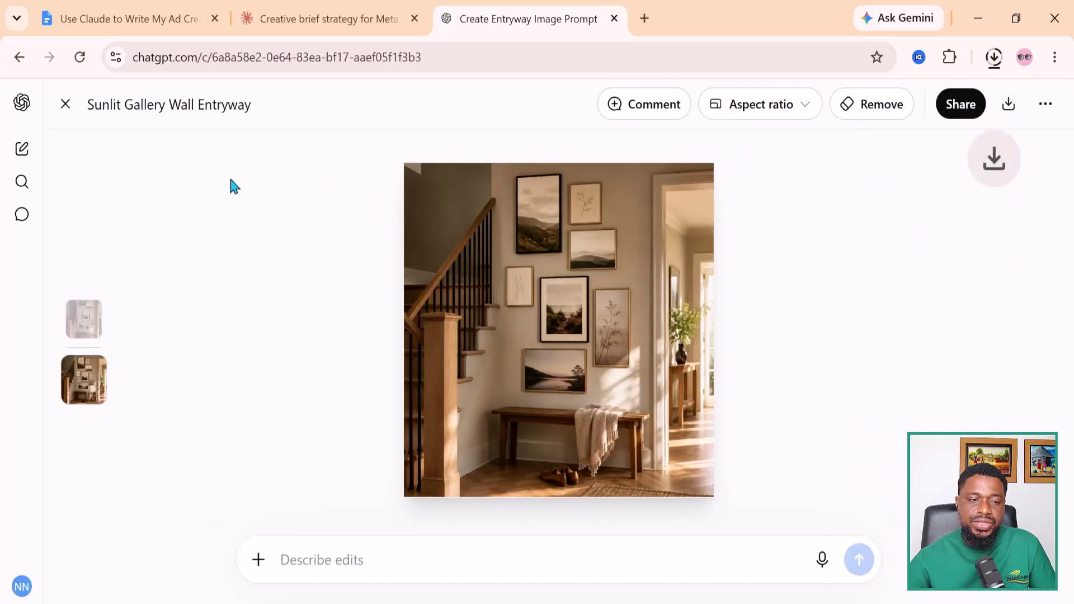
left_click(21, 155)
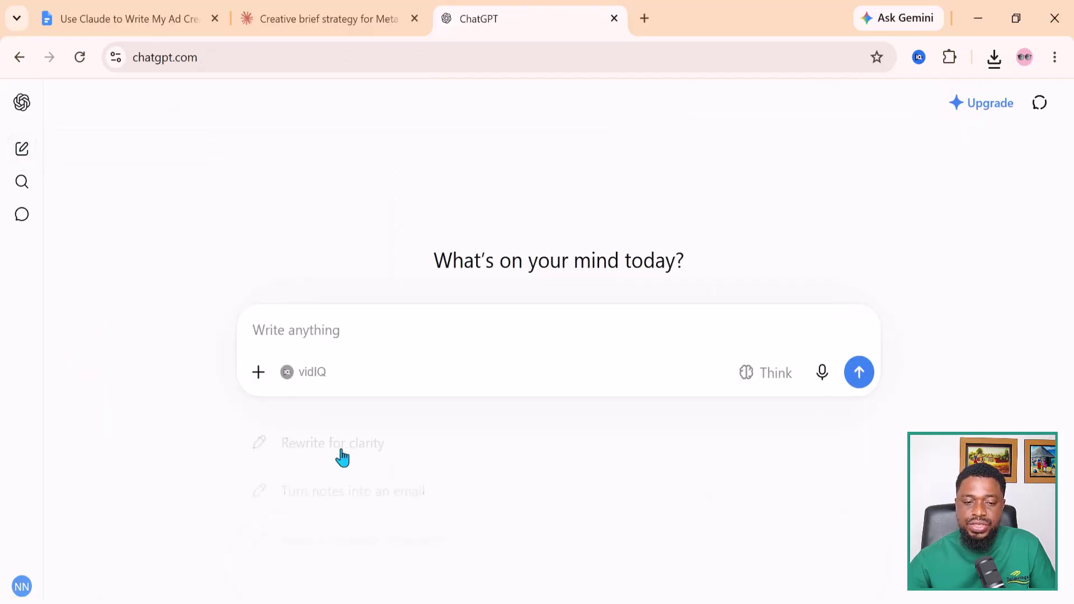
Switch to the Google Docs document and copy the entire Video Ad Brief prompt.
key("ctrl+1")
left_click_drag(349, 262, 568, 492)
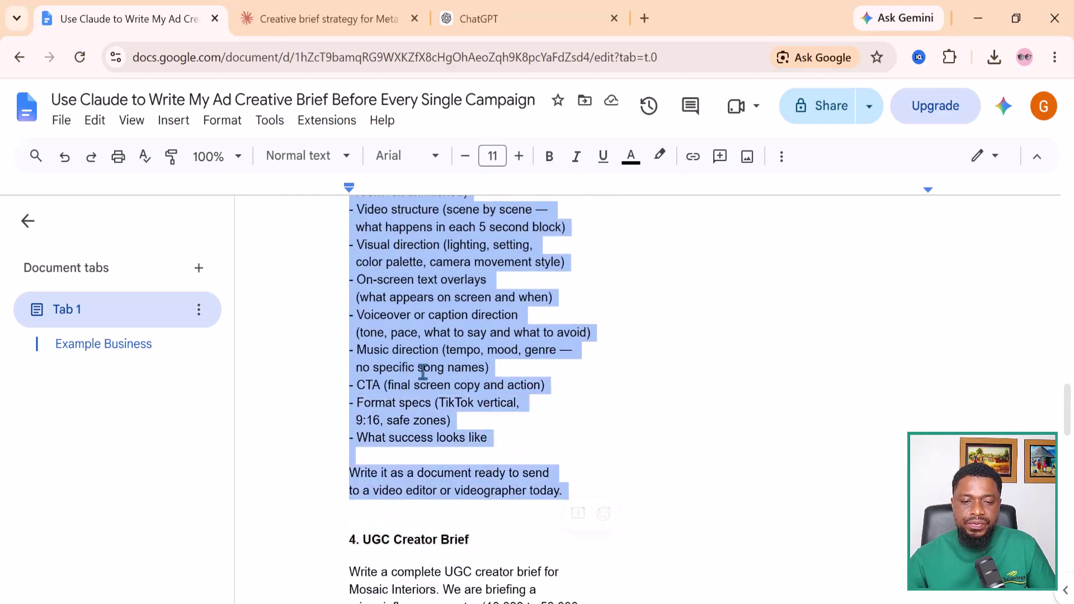
right_click(417, 314)
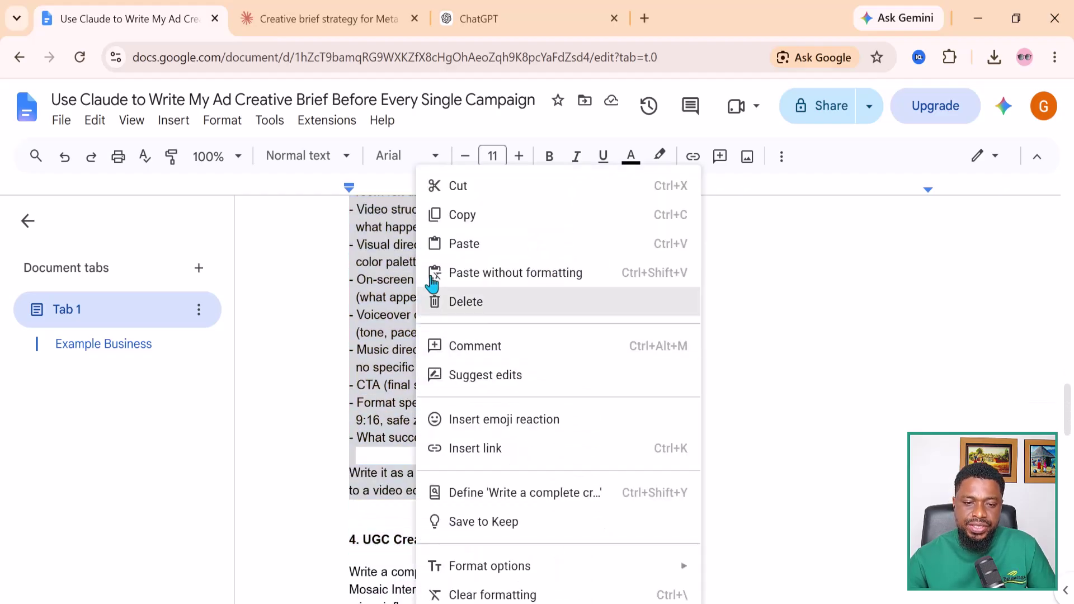
left_click(473, 220)
Paste the copied Video Ad Brief prompt into the Claude chat and submit it.
left_click(313, 17)
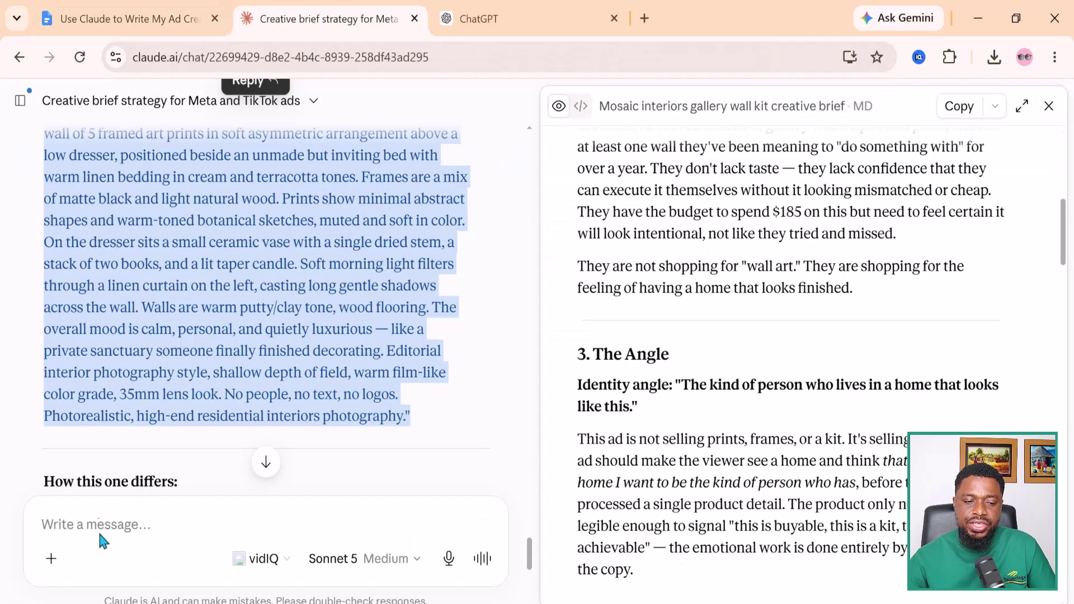
scroll(837, 475, "up", 8)
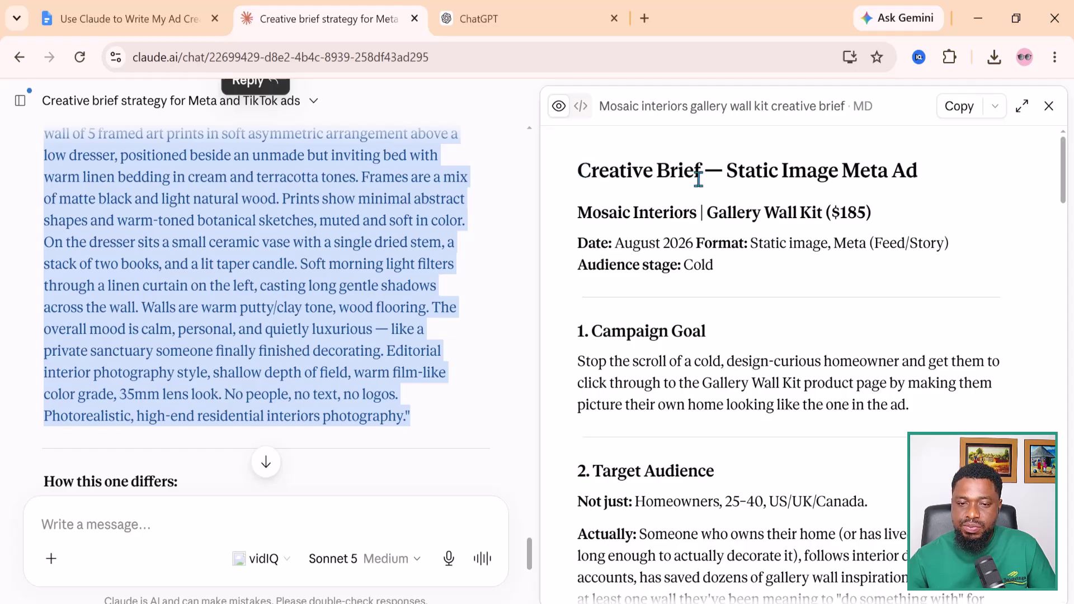
left_click(110, 519)
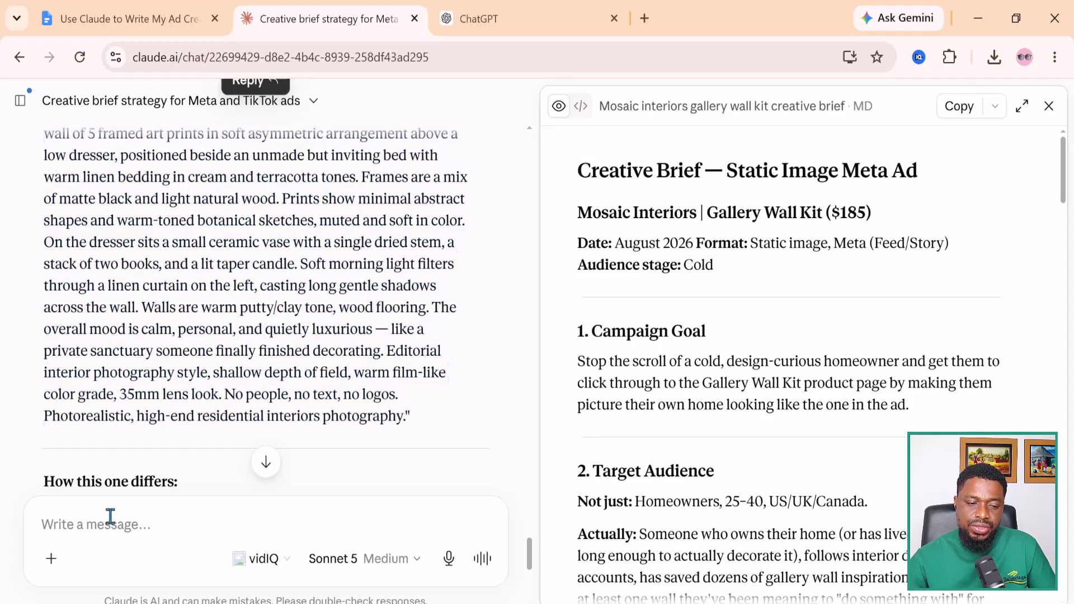
right_click(110, 520)
left_click(196, 310)
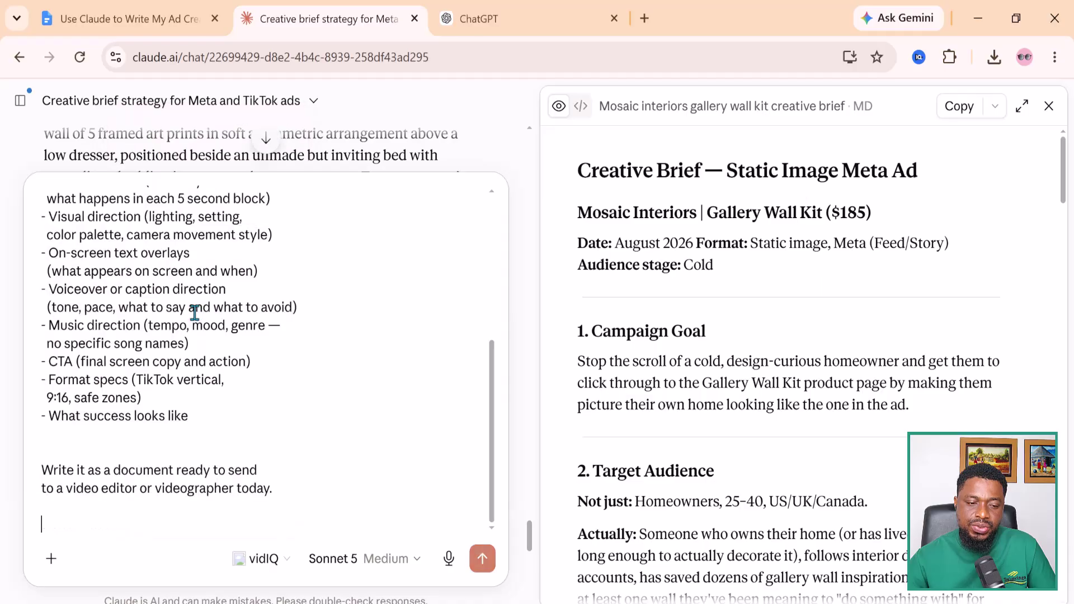
left_click(482, 558)
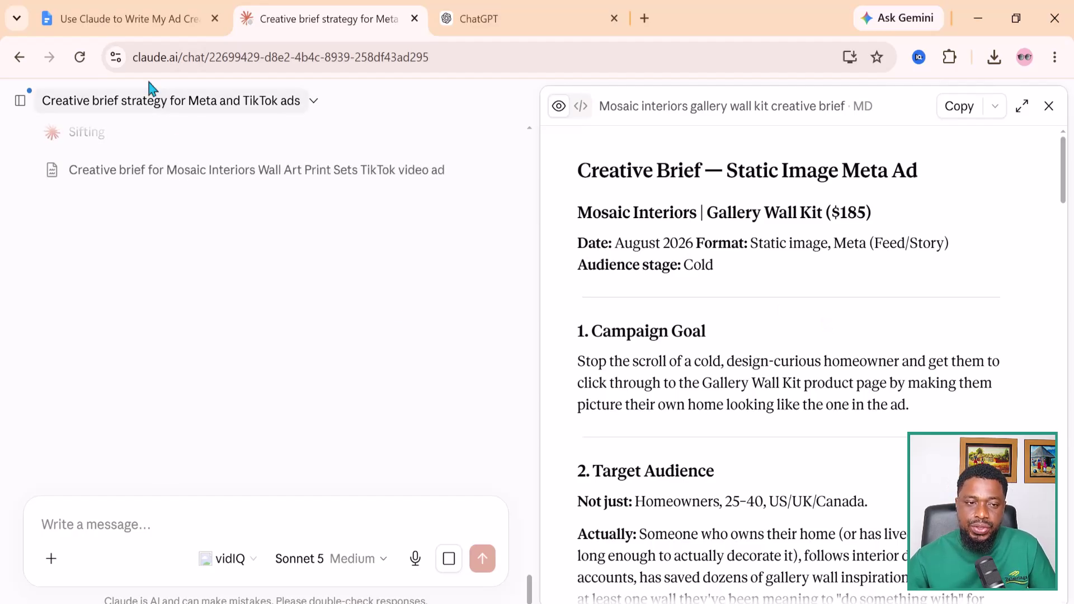
Return to the Google Docs document and copy the full text of the UGC Creator Brief prompt.
left_click(132, 23)
scroll(498, 491, "down", 4)
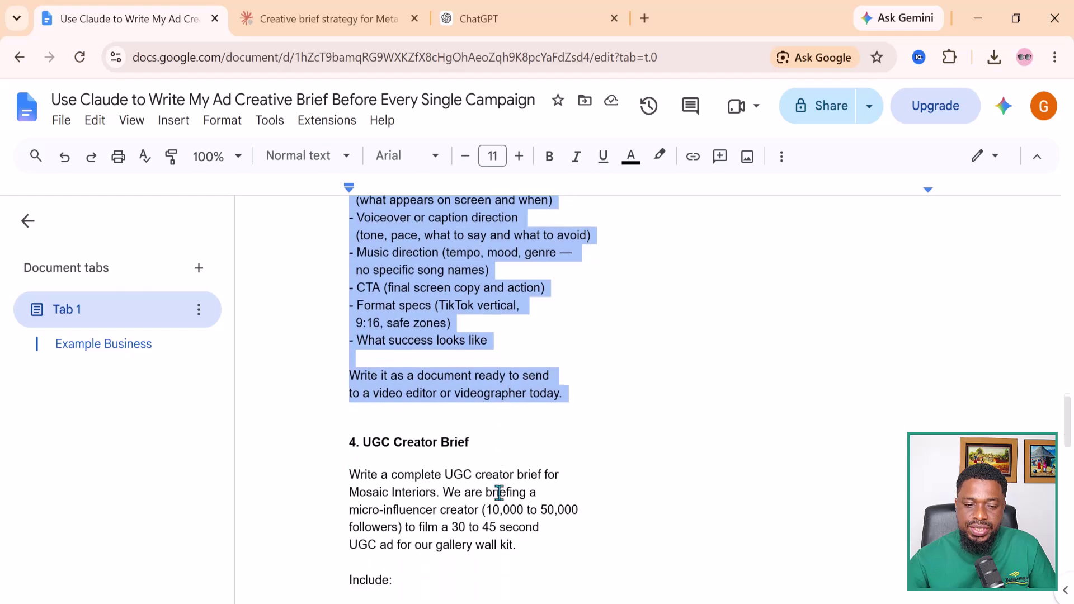
scroll(498, 493, "up", 2)
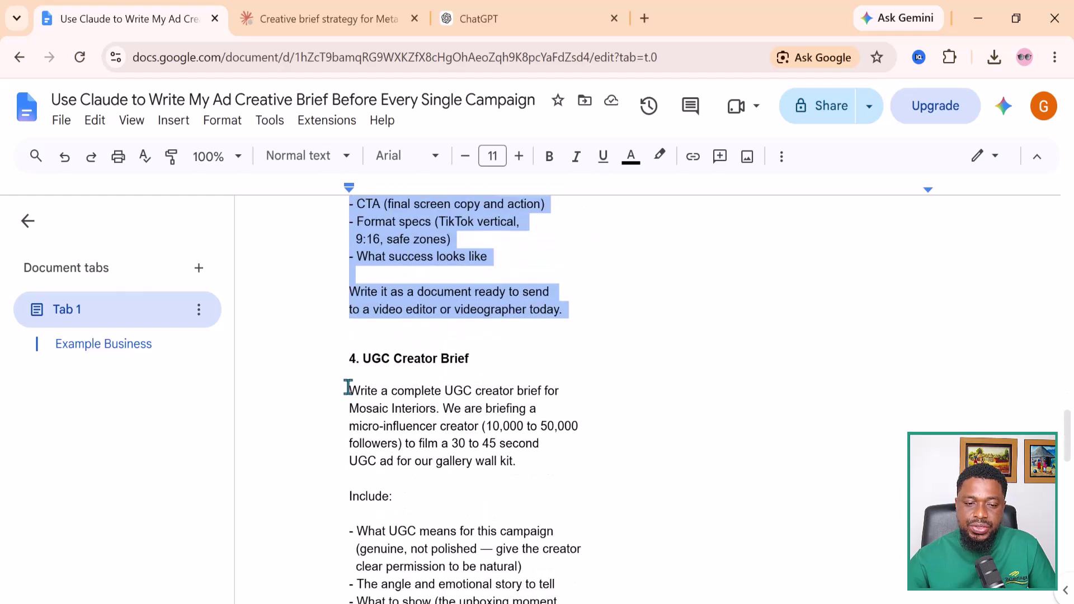
left_click(349, 391)
left_click_drag(372, 397, 550, 437)
right_click(395, 364)
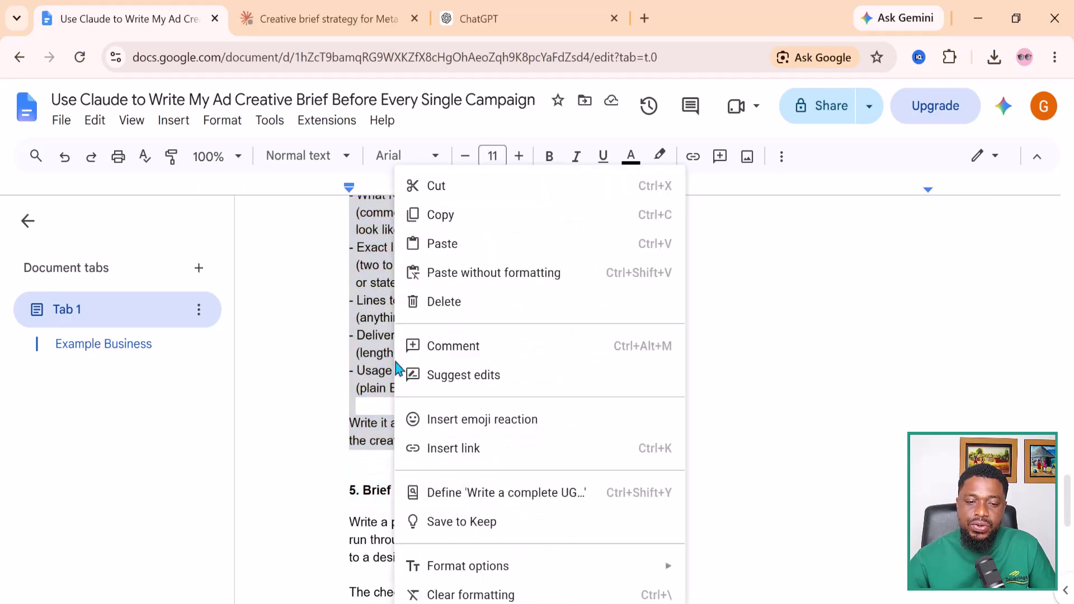
left_click(435, 225)
Switch to Claude and read the TikTok video ad brief's campaign goal, target audience, and angle sections.
left_click(284, 20)
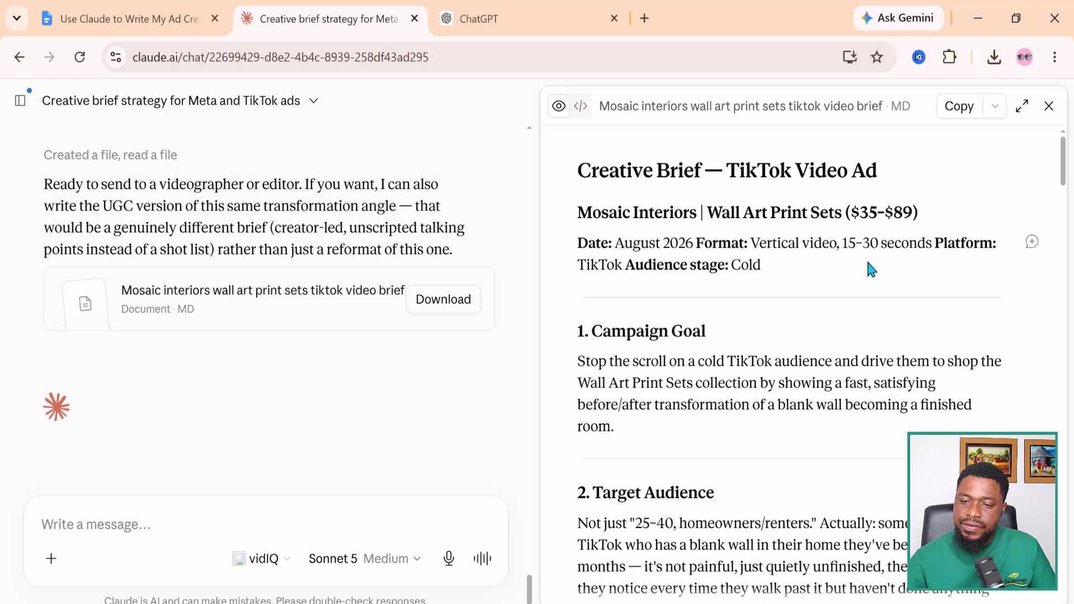
scroll(775, 327, "down", 2)
scroll(701, 302, "down", 1)
scroll(697, 284, "down", 5)
scroll(699, 290, "up", 2)
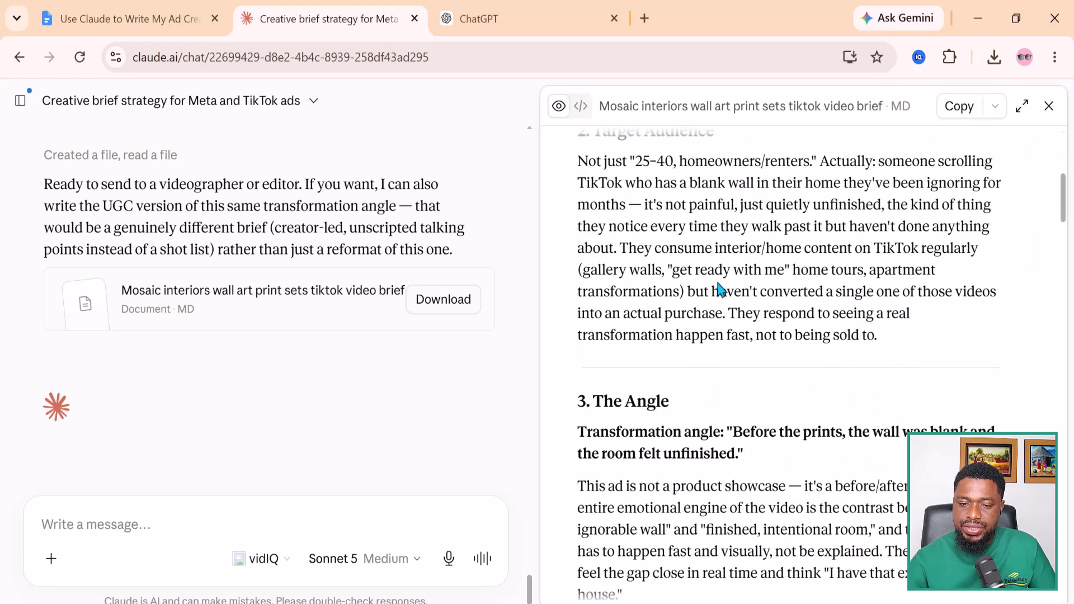
scroll(710, 287, "down", 3)
left_click_drag(581, 250, 782, 277)
scroll(774, 418, "down", 5)
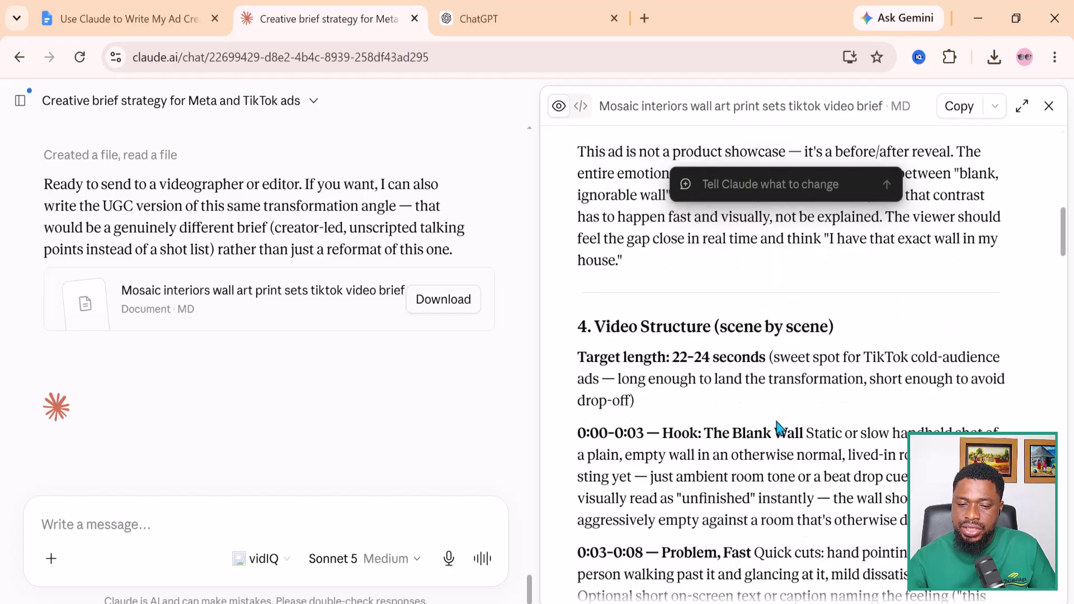
scroll(778, 427, "up", 2)
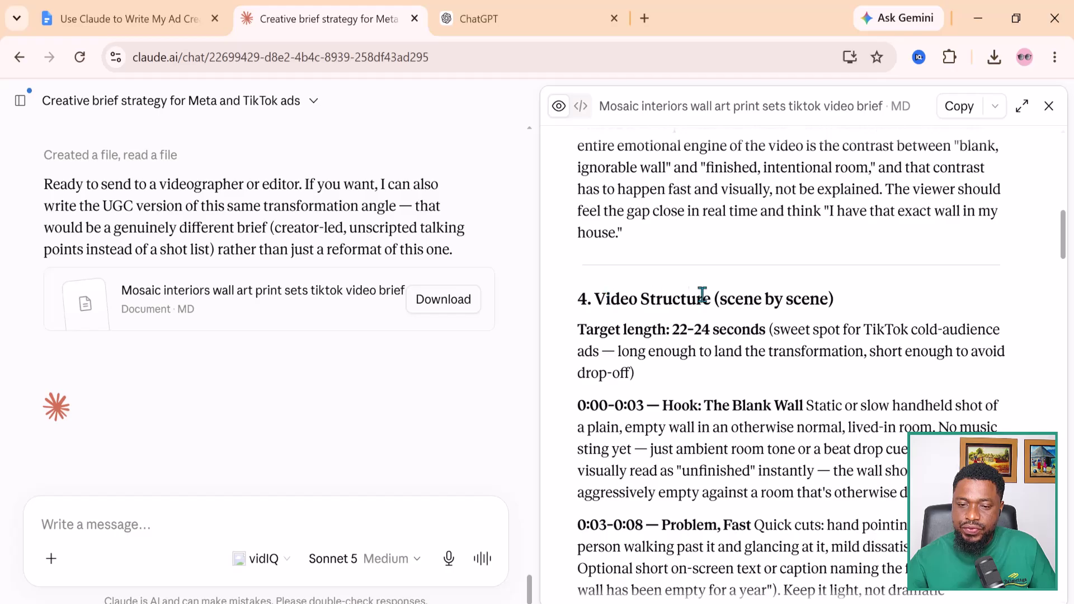
Read the TikTok video brief's scene-by-scene video structure, visual direction, and on-screen text overlay sections.
scroll(716, 317, "down", 1)
scroll(828, 199, "down", 2)
scroll(804, 292, "up", 1)
scroll(804, 291, "down", 3)
scroll(804, 291, "down", 8)
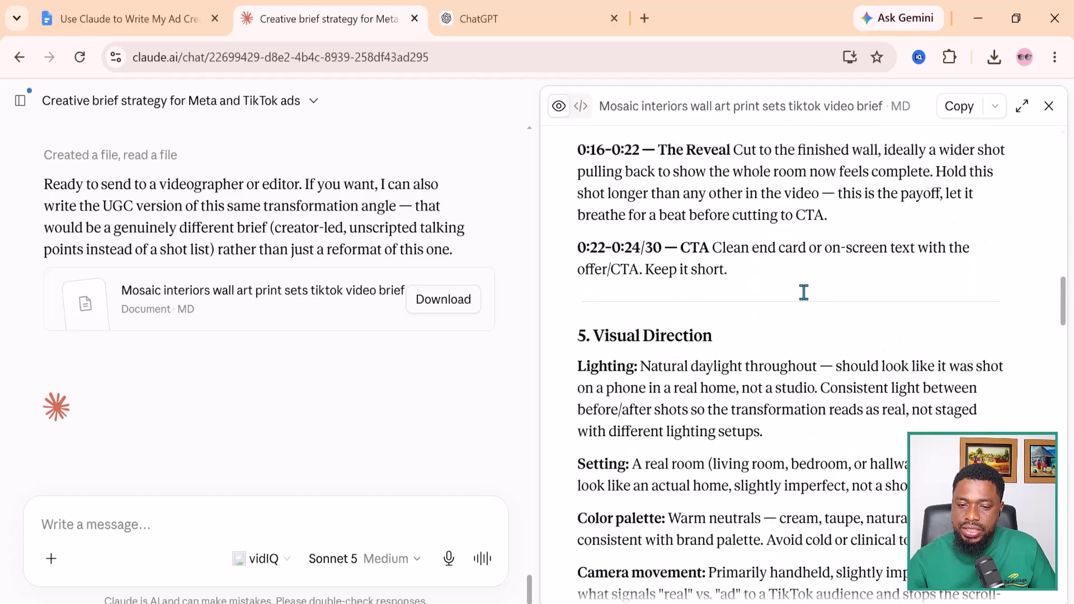
scroll(629, 292, "down", 13)
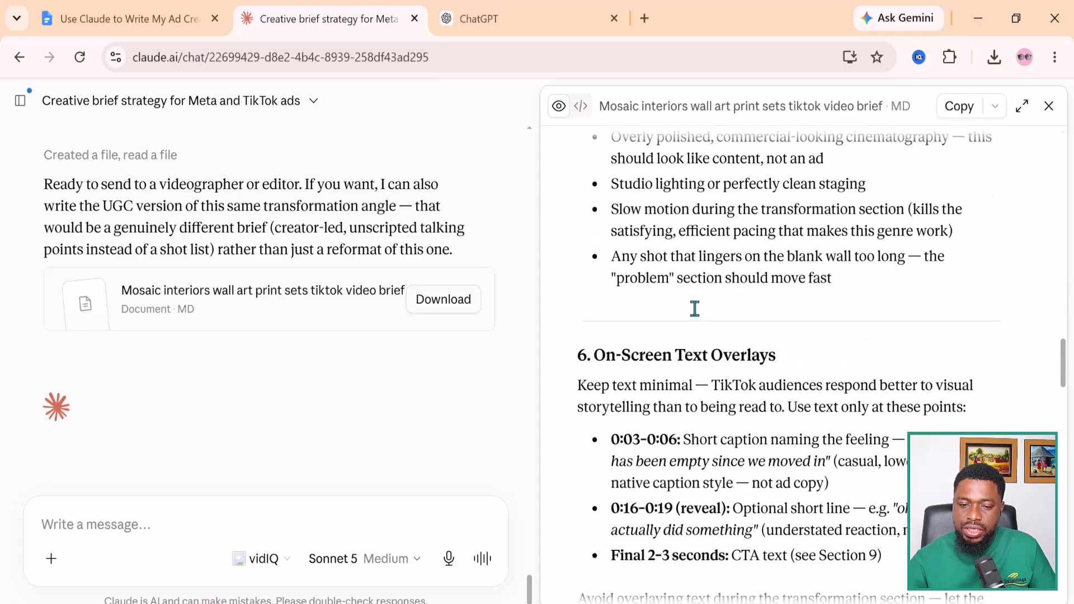
scroll(694, 308, "down", 1)
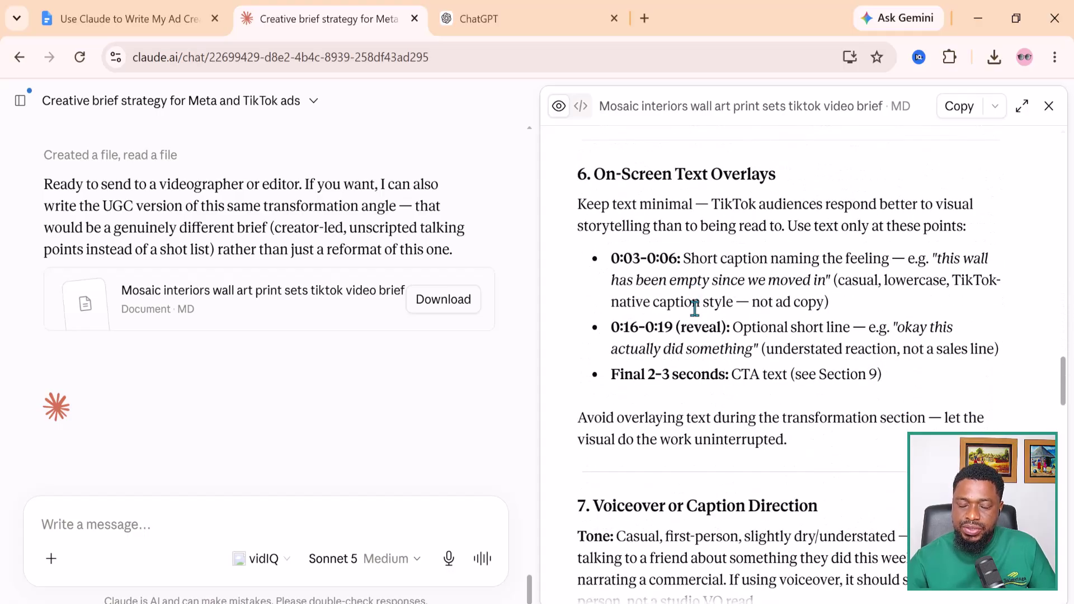
Read the rest of the TikTok video brief, from voiceover and music direction through CTA, format specs, reference aesthetic and success metrics.
scroll(694, 308, "down", 8)
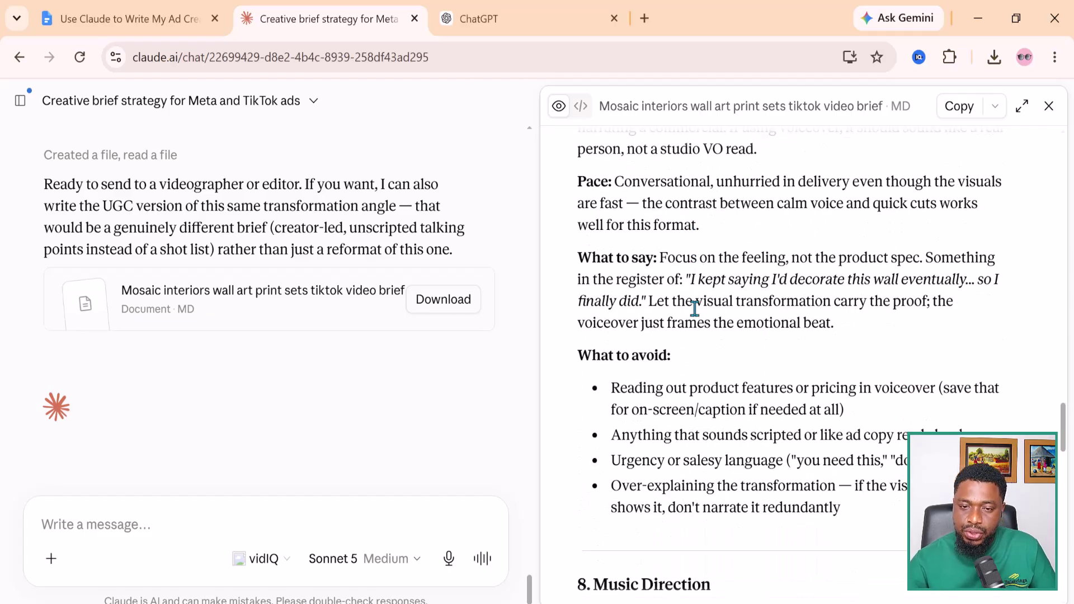
scroll(694, 308, "down", 3)
scroll(694, 308, "up", 7)
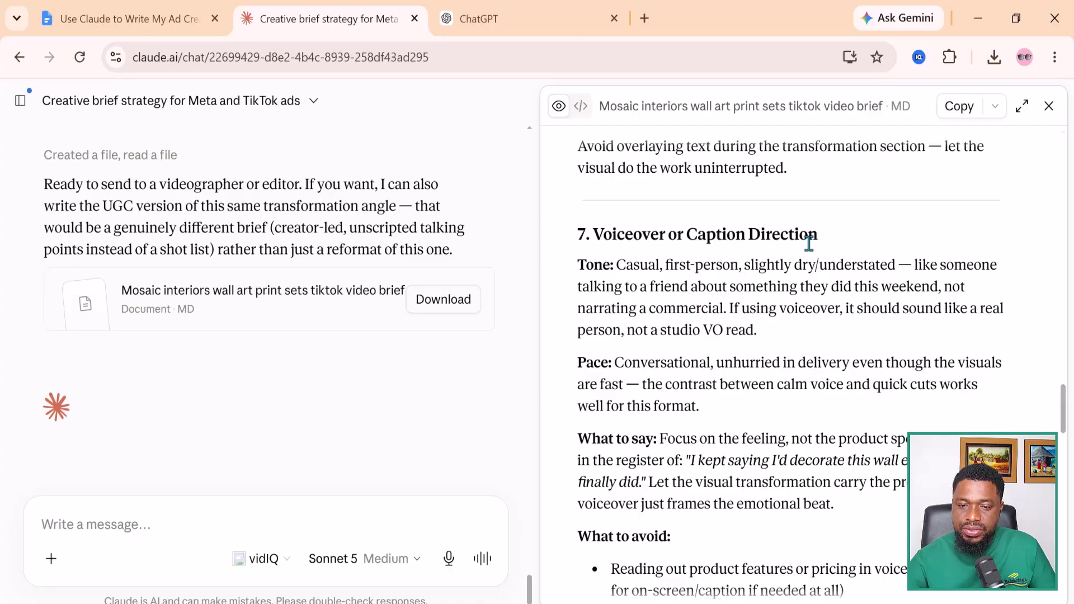
scroll(782, 260, "down", 5)
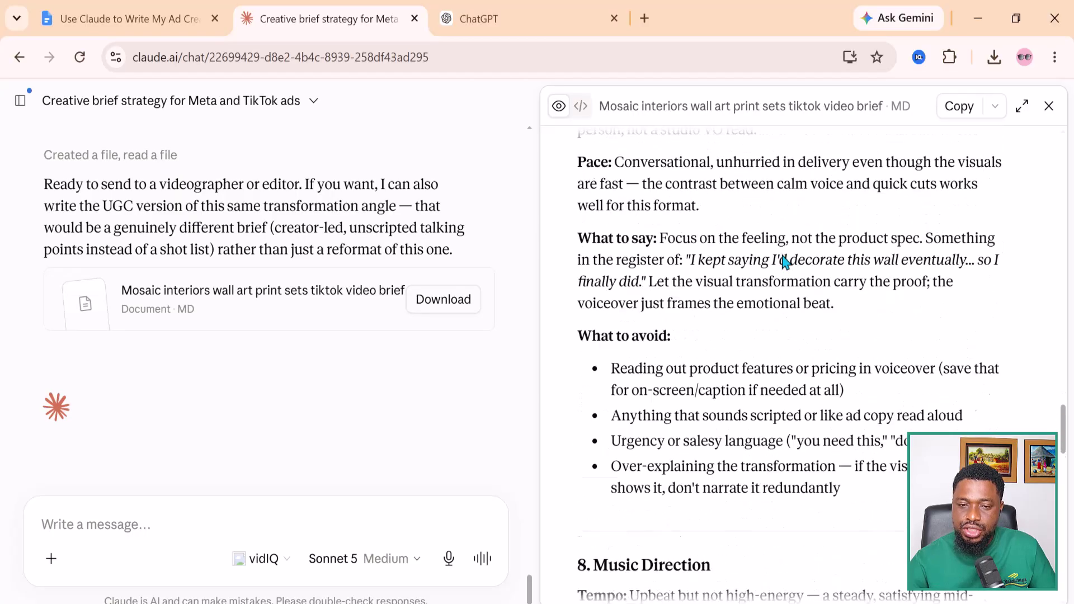
scroll(606, 271, "up", 3)
scroll(622, 298, "down", 2)
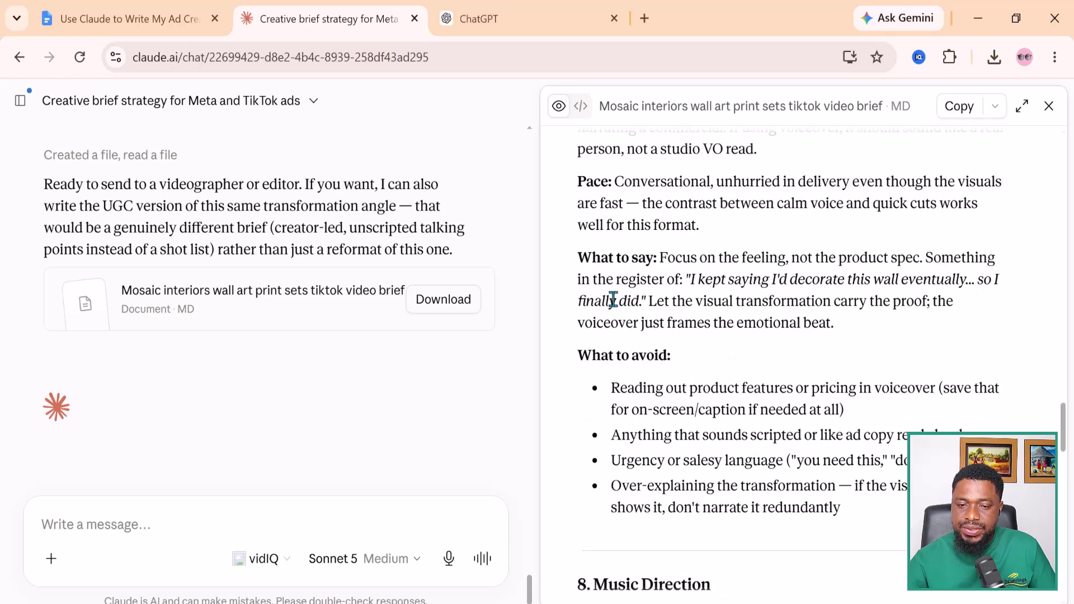
scroll(700, 302, "down", 6)
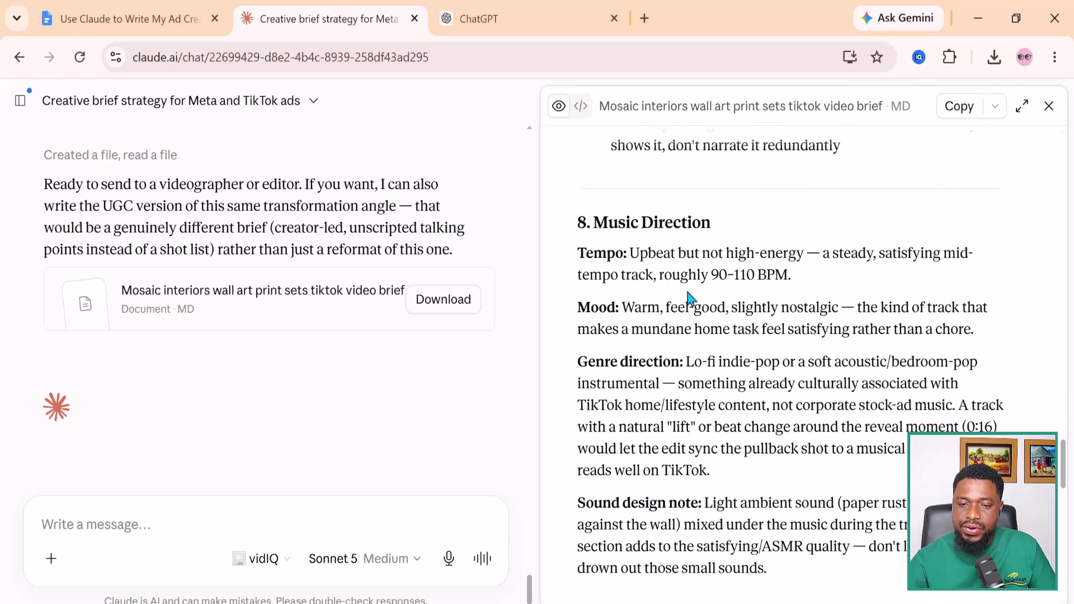
scroll(724, 257, "down", 8)
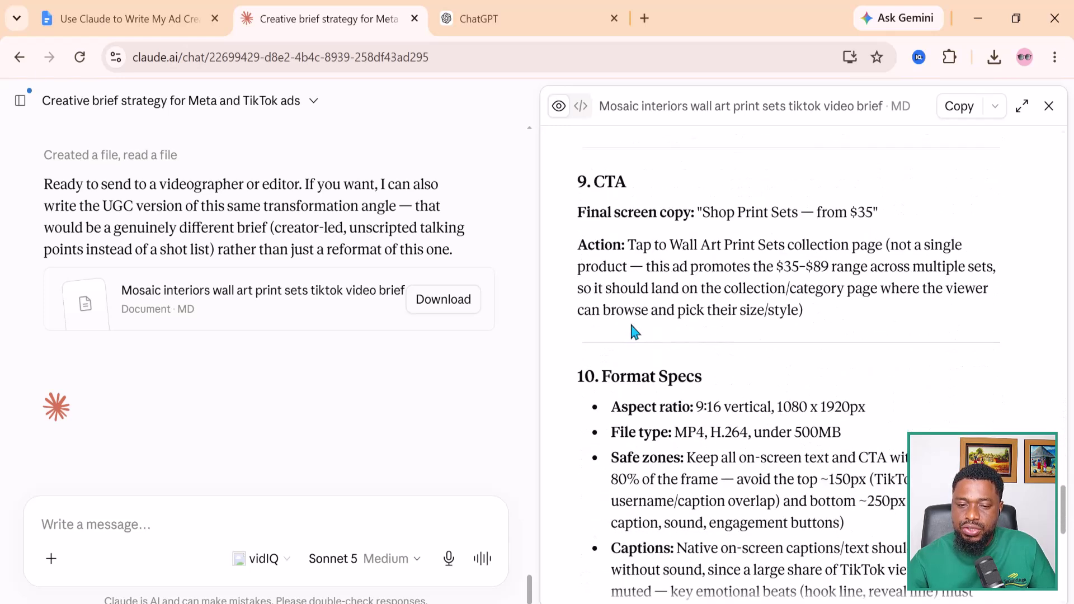
scroll(755, 313, "down", 3)
scroll(794, 224, "down", 5)
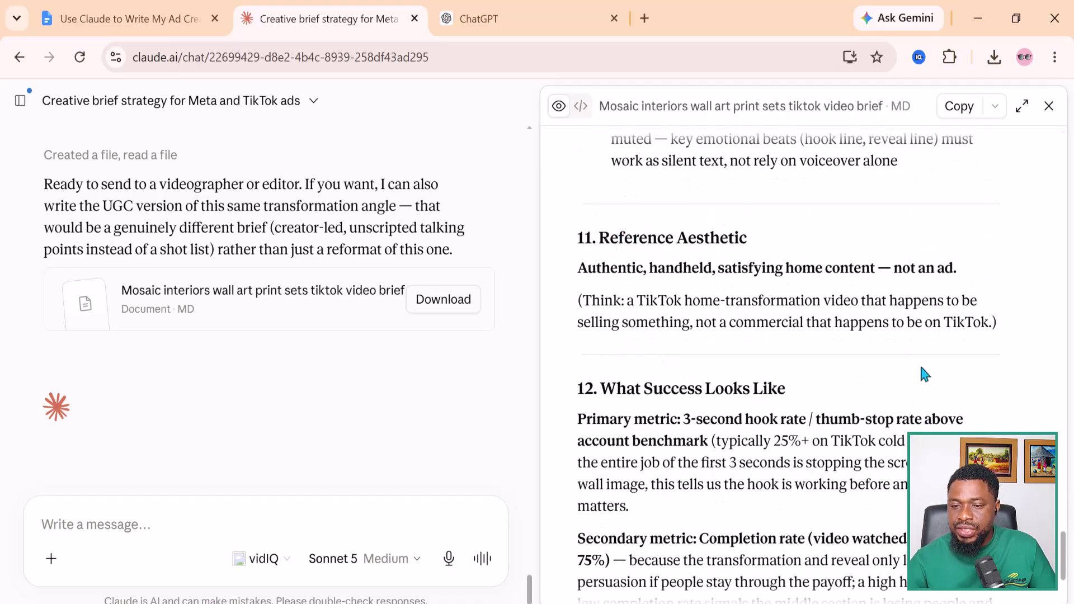
scroll(696, 414, "down", 2)
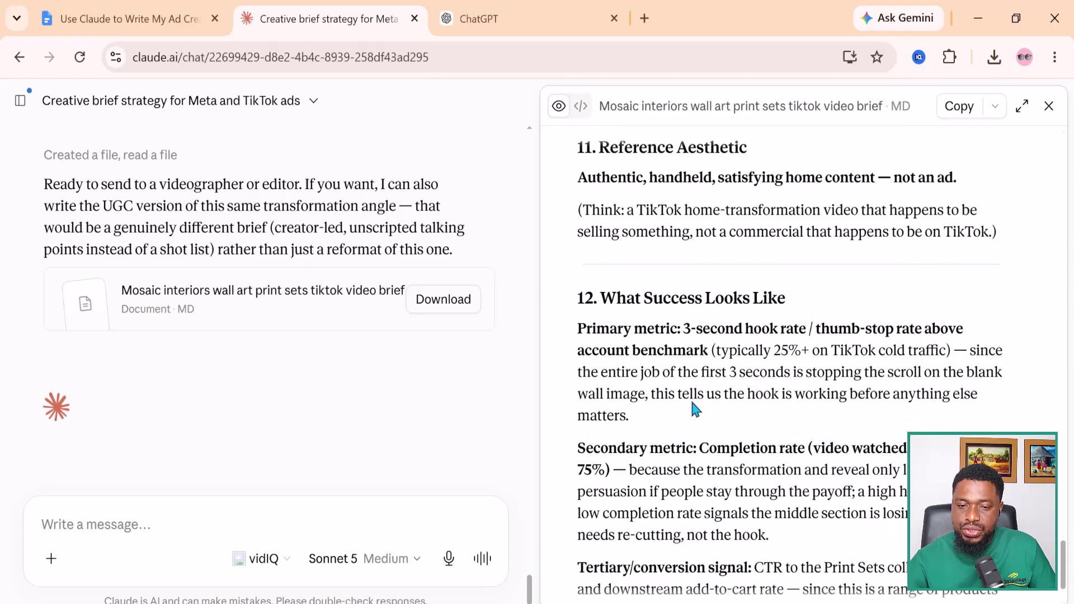
scroll(721, 303, "down", 2)
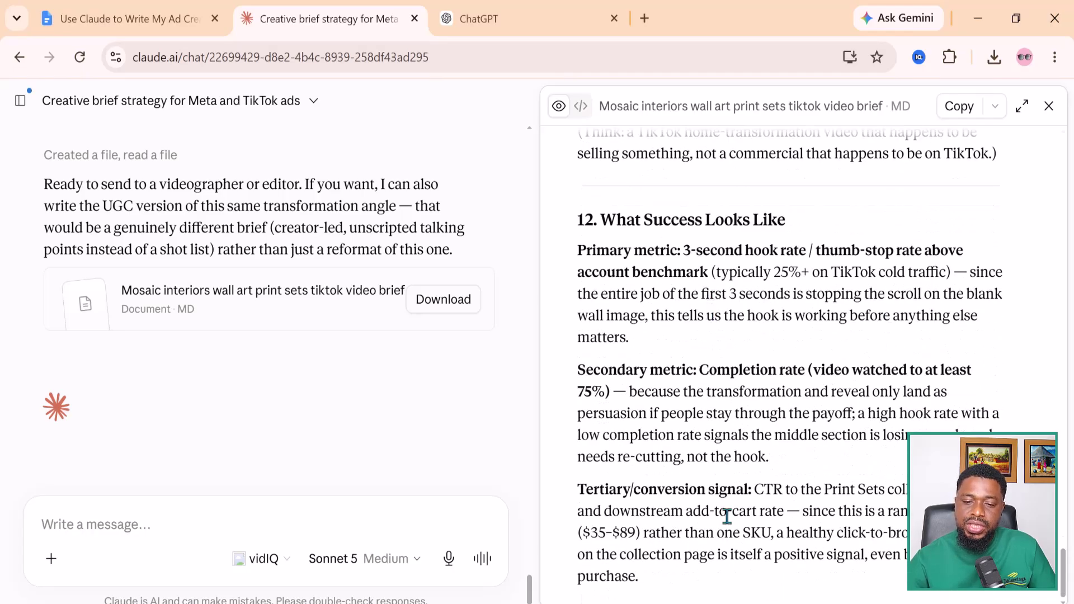
Download the Mosaic Interiors wall art print sets TikTok video brief from the Claude reply.
scroll(721, 503, "up", 10)
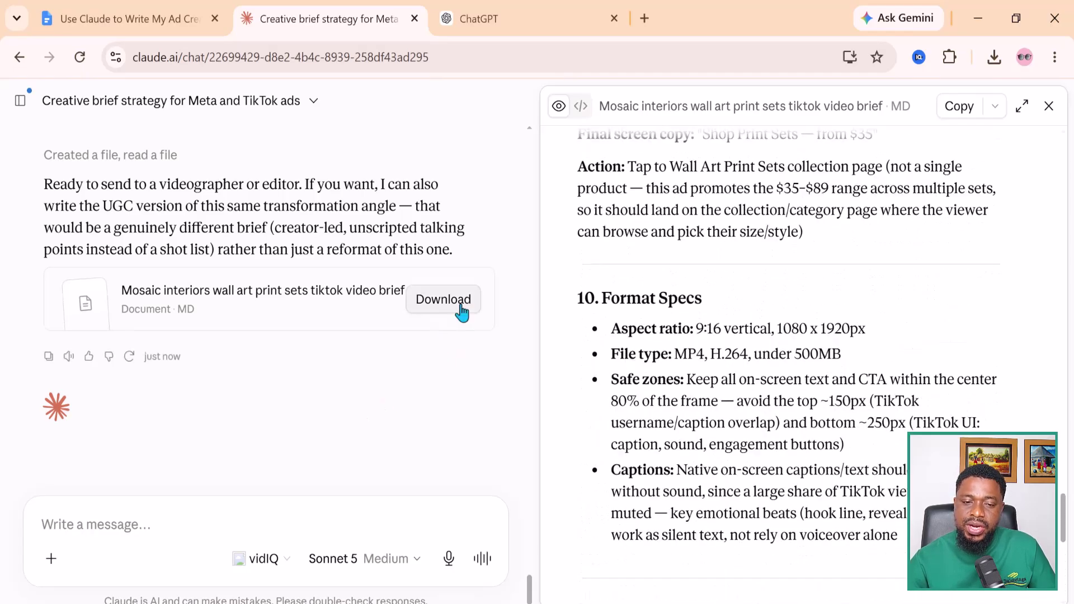
left_click(463, 302)
Look back through the chat at the earlier image generation prompts and the gallery wall kit creative brief.
scroll(462, 312, "up", 10)
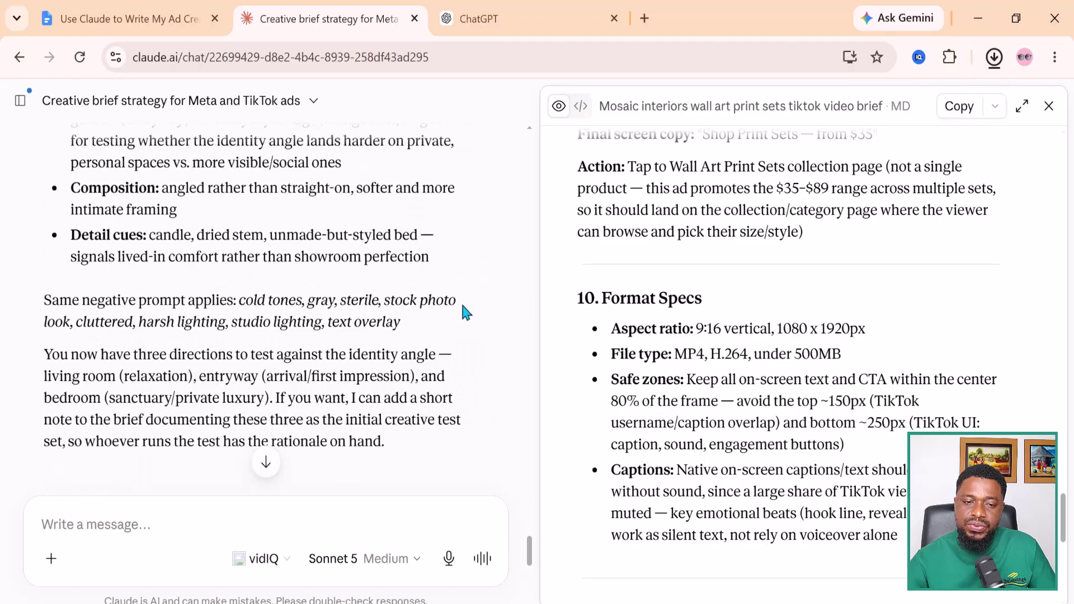
scroll(464, 311, "down", 10)
scroll(463, 311, "up", 5)
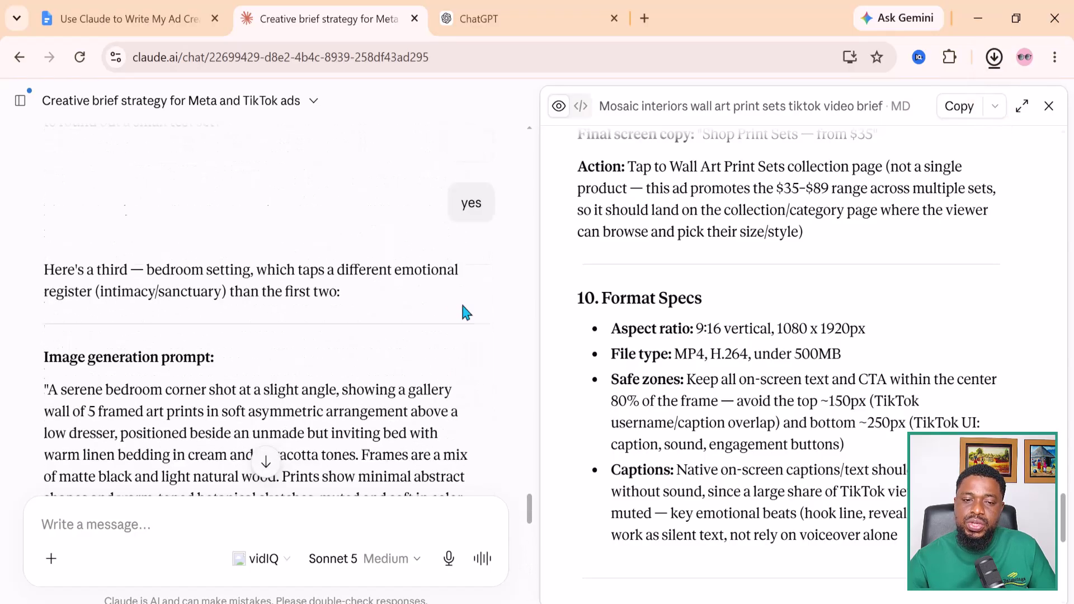
scroll(463, 308, "up", 10)
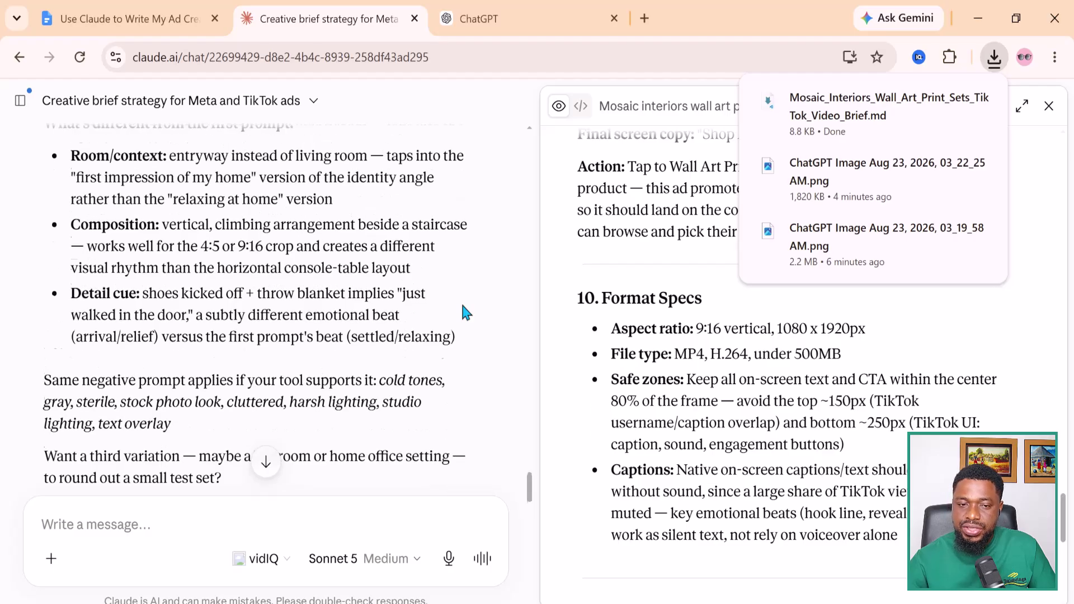
scroll(463, 311, "up", 10)
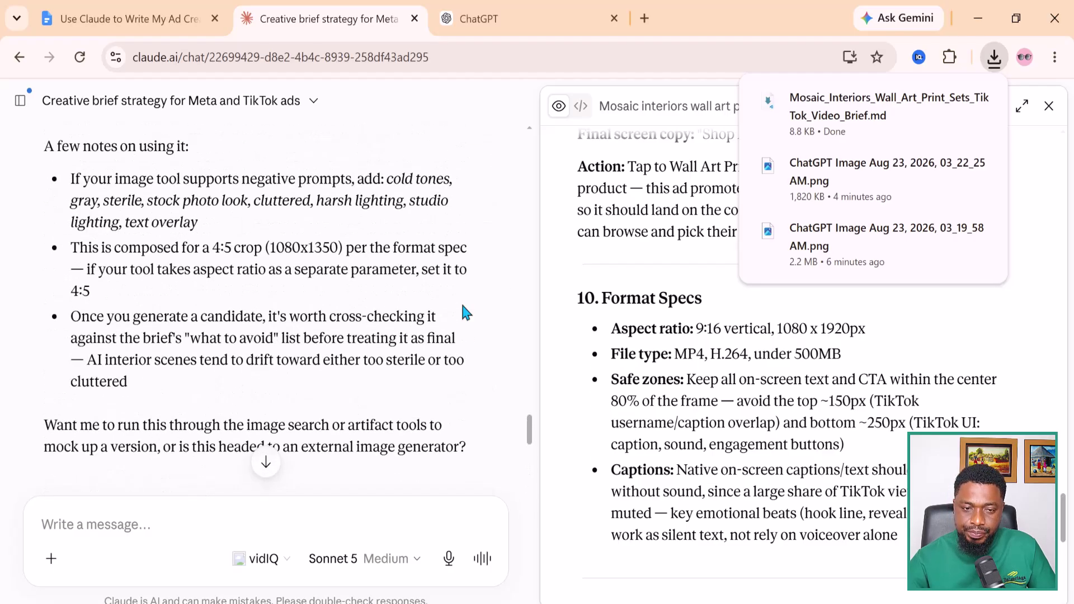
scroll(462, 306, "up", 10)
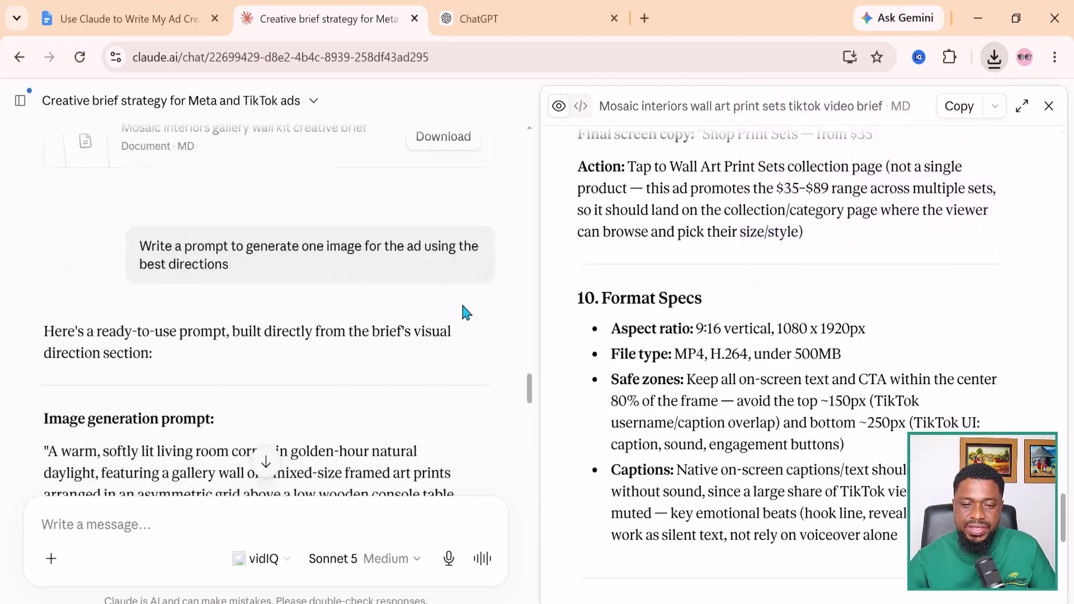
scroll(464, 311, "up", 1)
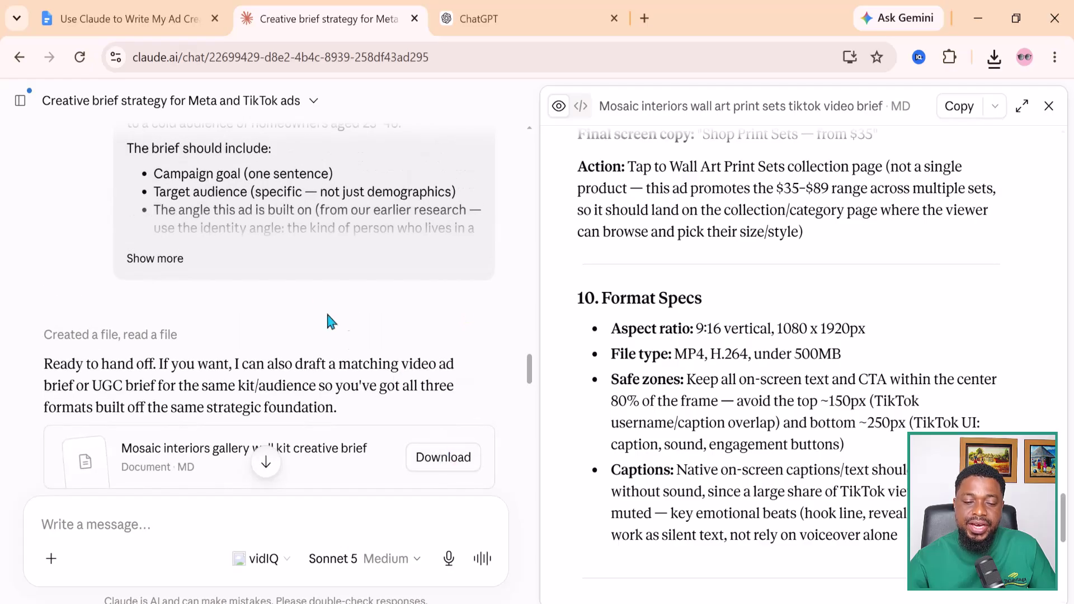
scroll(303, 302, "down", 9)
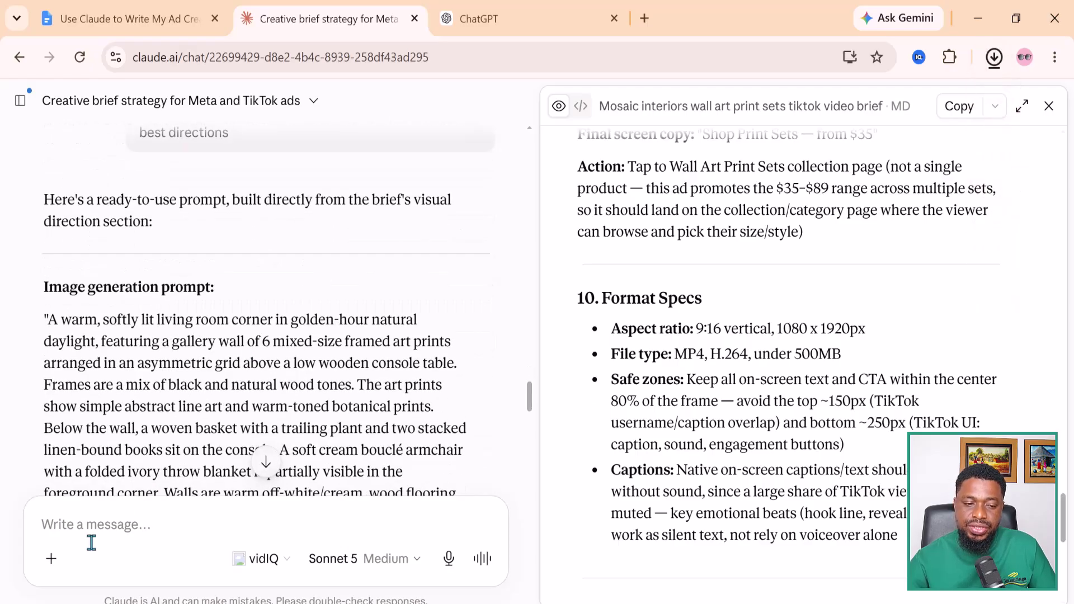
Paste the copied UGC Creator Brief prompt for the gallery wall kit into the Claude chat and submit it.
right_click(97, 524)
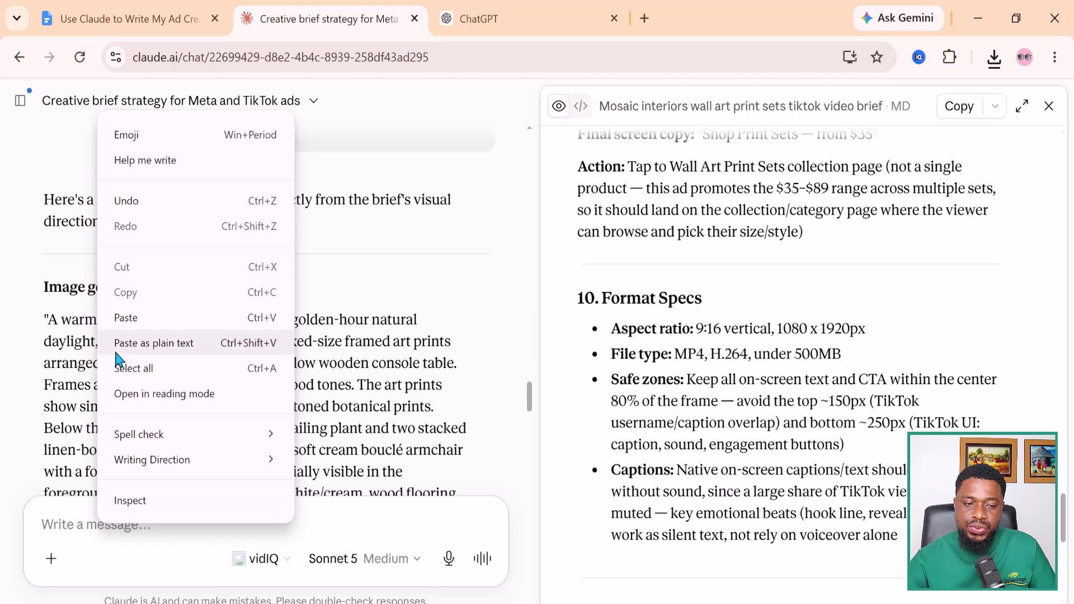
left_click(130, 325)
scroll(143, 420, "up", 8)
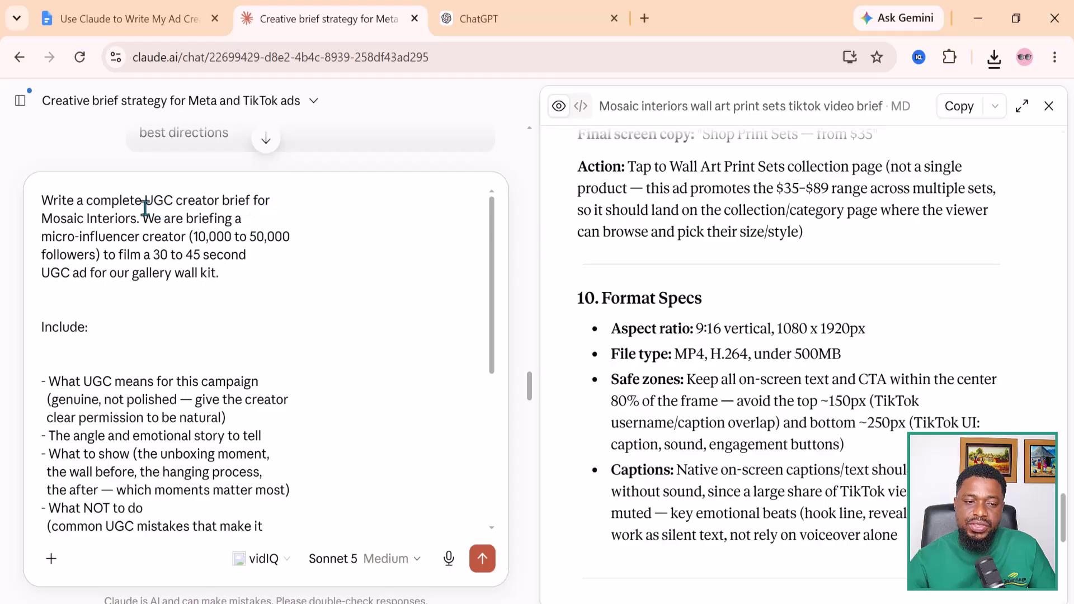
left_click_drag(147, 202, 215, 201)
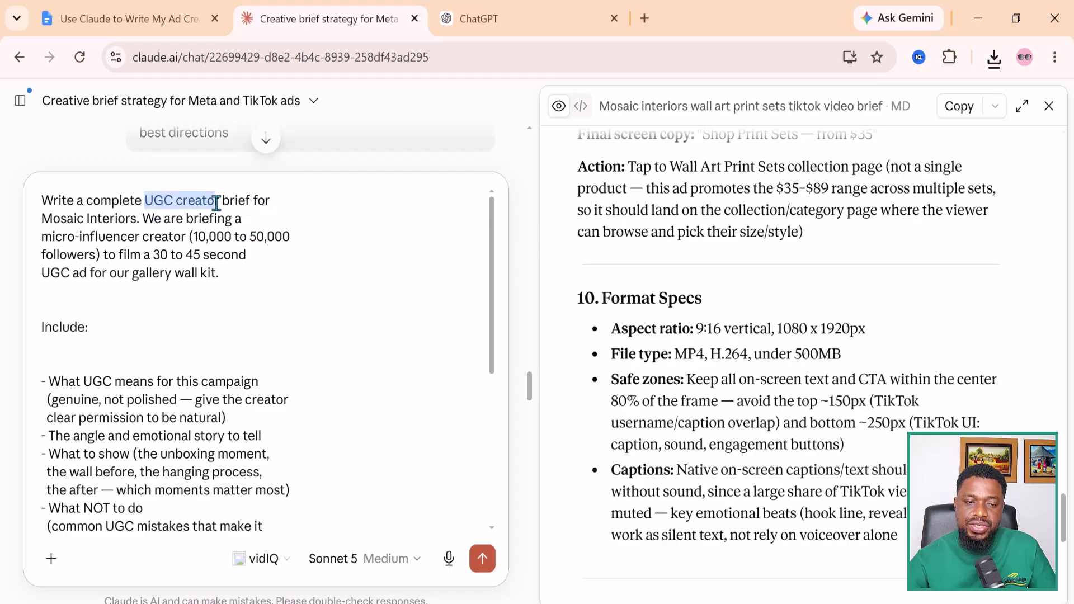
left_click(481, 559)
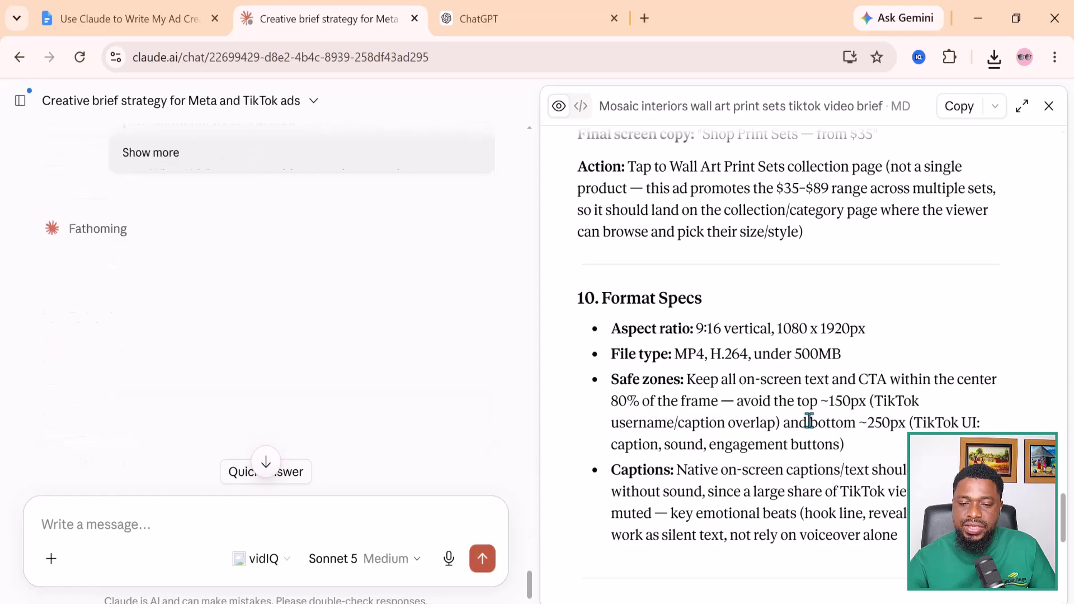
scroll(854, 478, "up", 10)
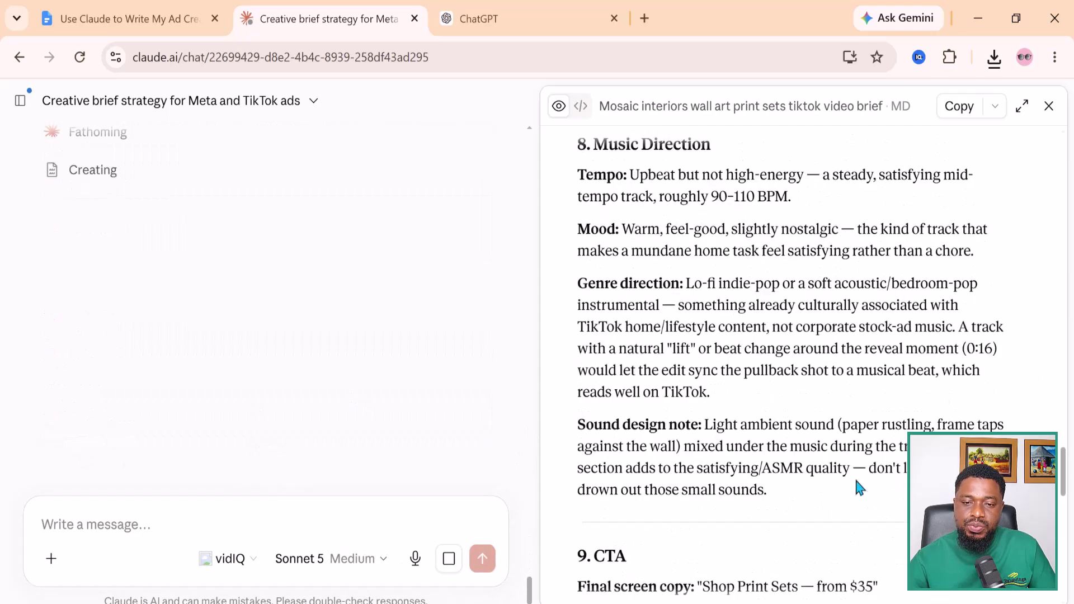
scroll(858, 486, "up", 8)
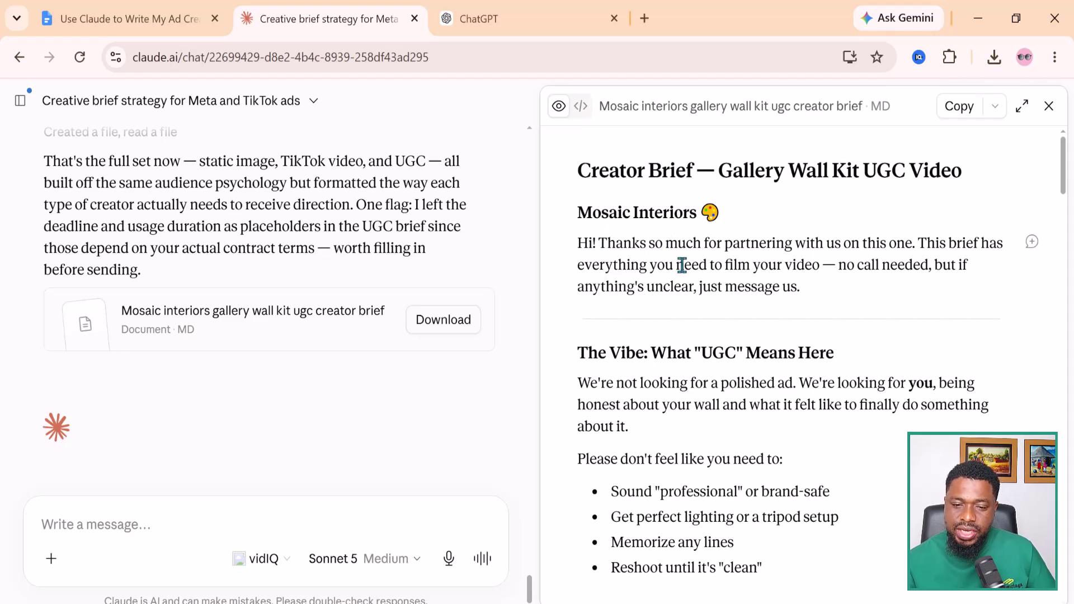
Read the UGC creator brief's sections on what UGC means, the story to tell, and what to show.
scroll(682, 265, "down", 2)
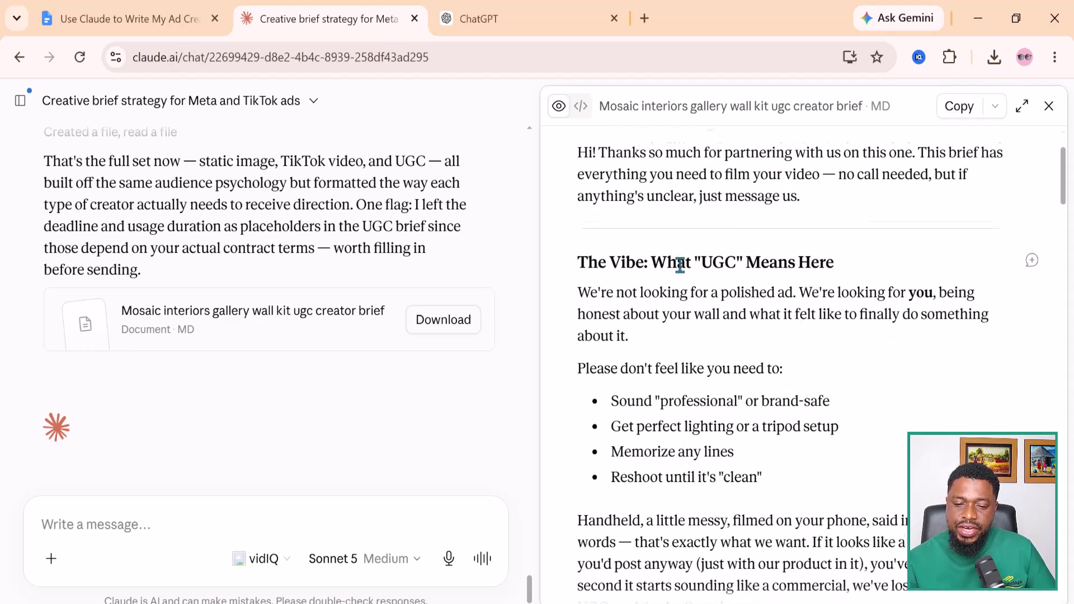
scroll(680, 265, "down", 5)
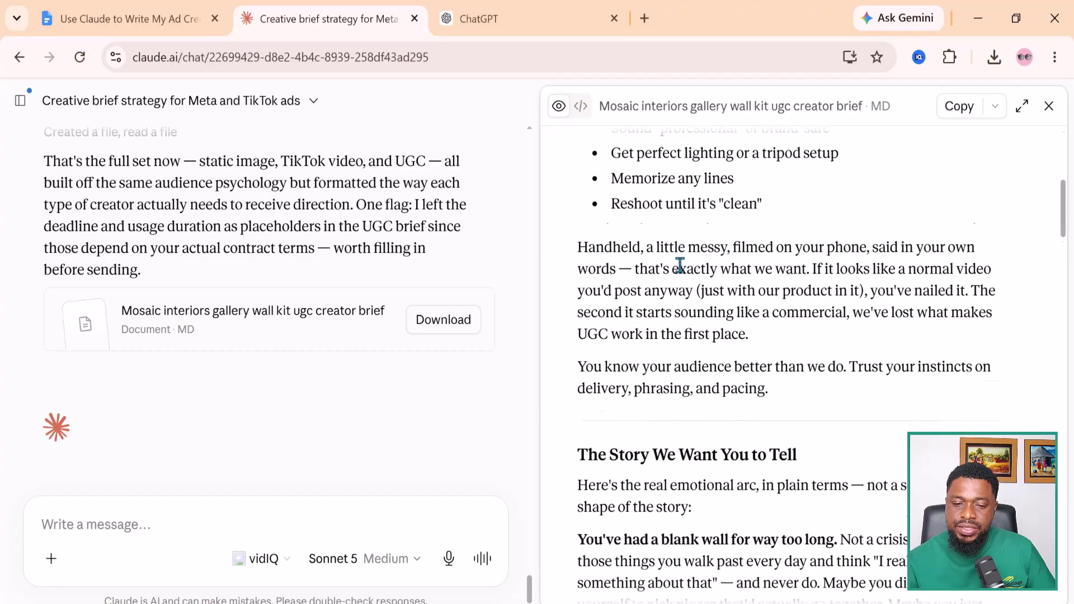
scroll(681, 268, "down", 2)
scroll(616, 369, "down", 2)
scroll(615, 368, "down", 8)
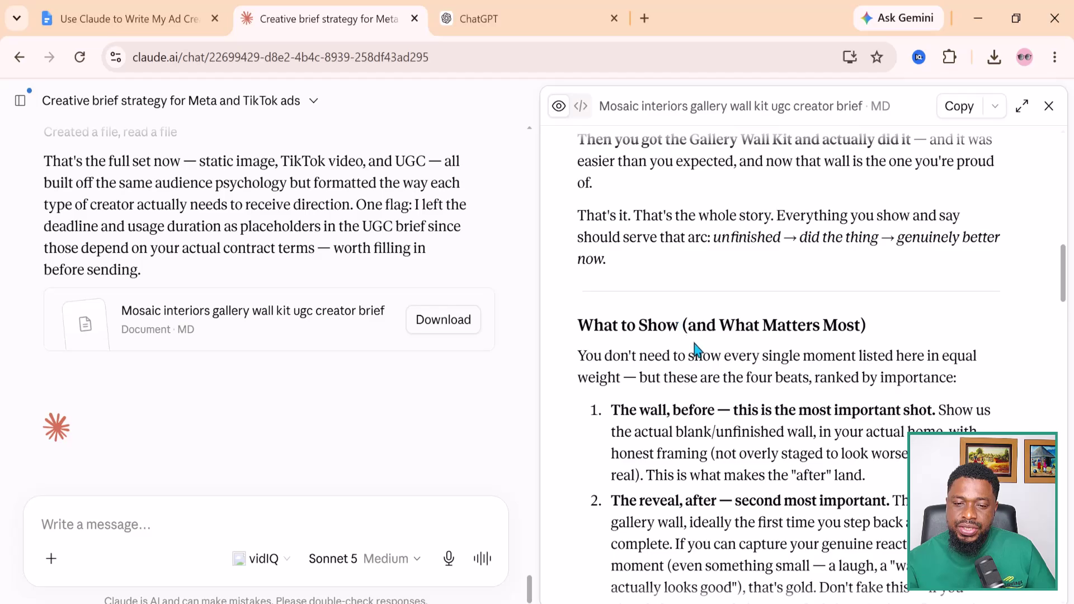
scroll(689, 346, "down", 2)
scroll(689, 347, "down", 13)
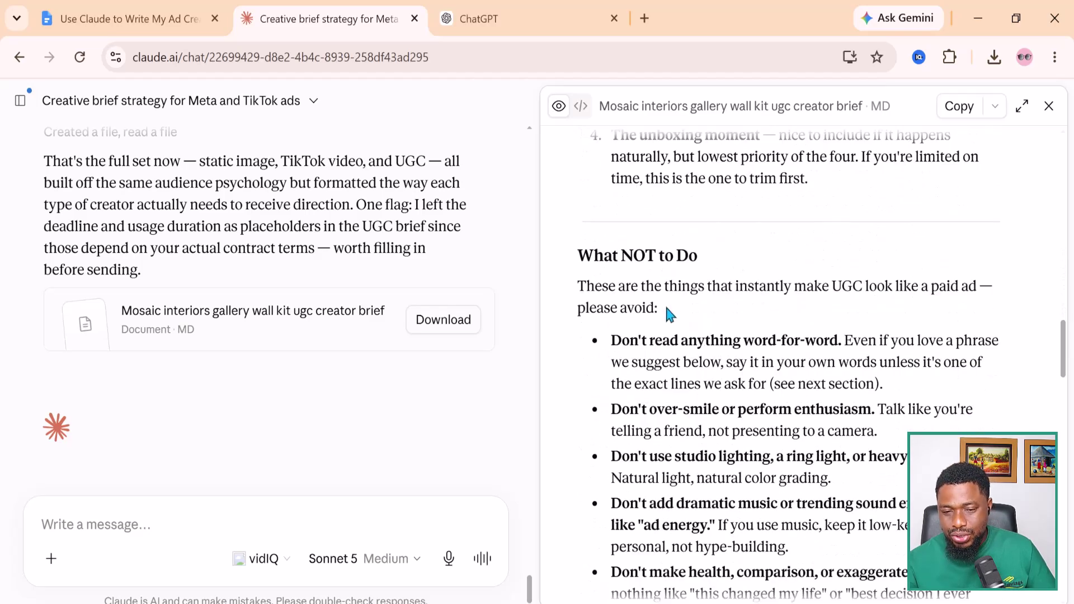
Examine the UGC brief's exact lines to include, lines to avoid, and usage terms through its closing note.
scroll(666, 308, "down", 10)
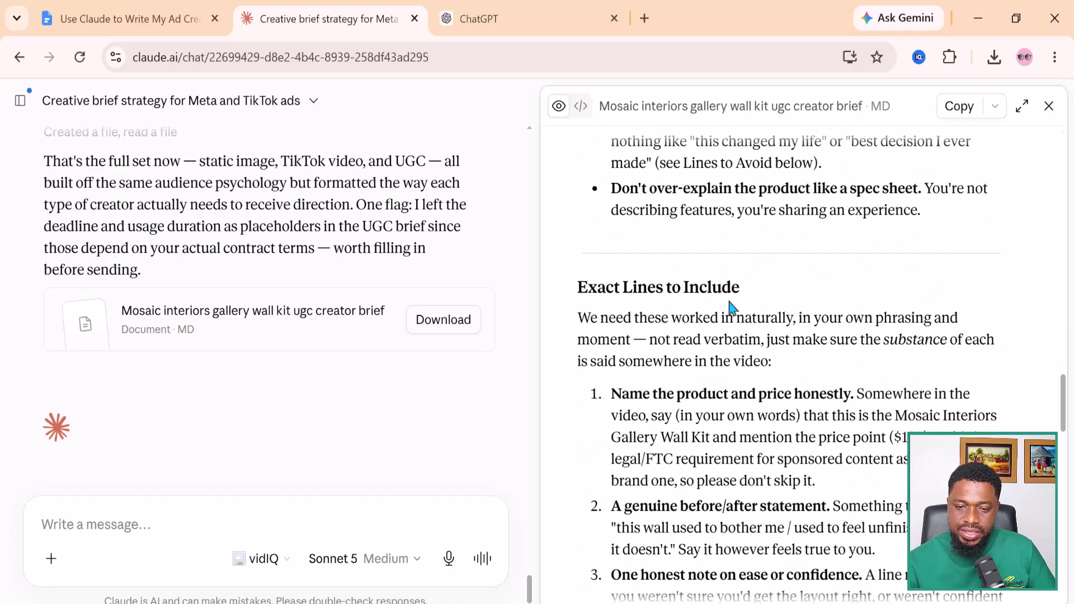
scroll(731, 307, "down", 12)
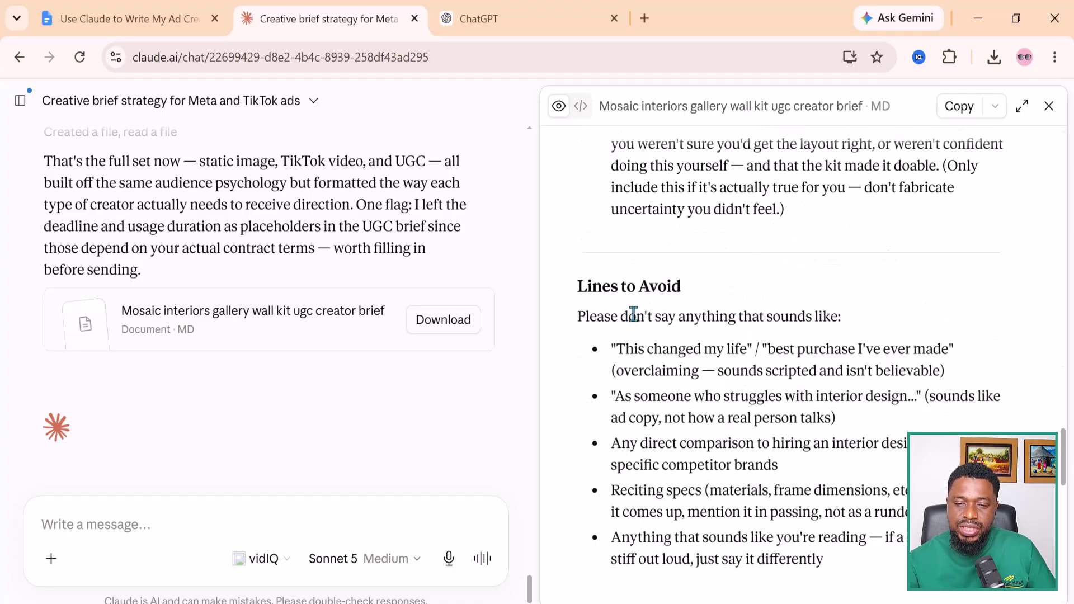
scroll(669, 292, "down", 19)
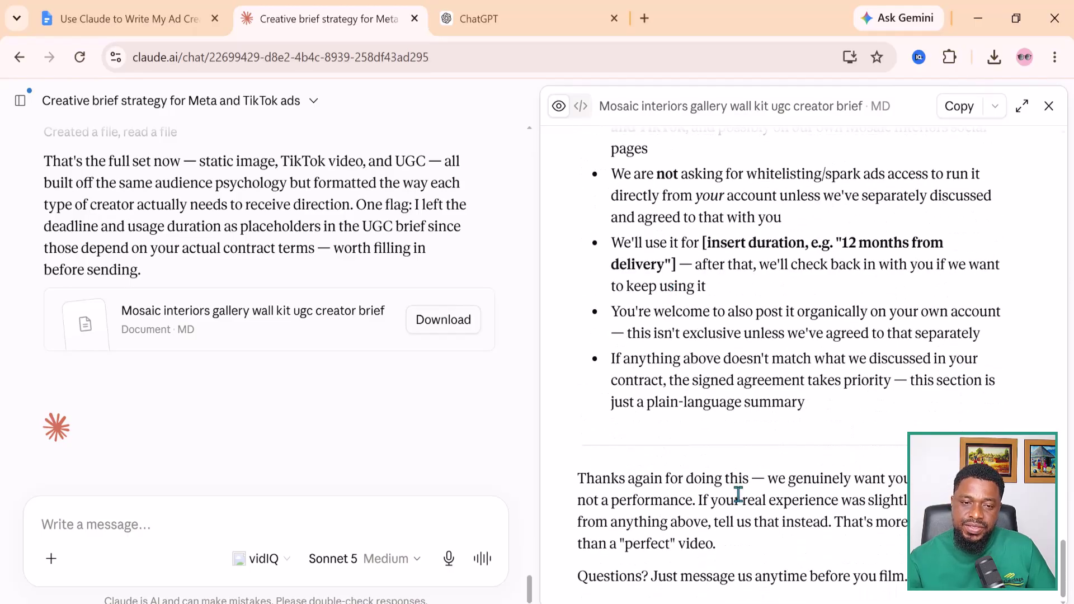
scroll(738, 495, "up", 18)
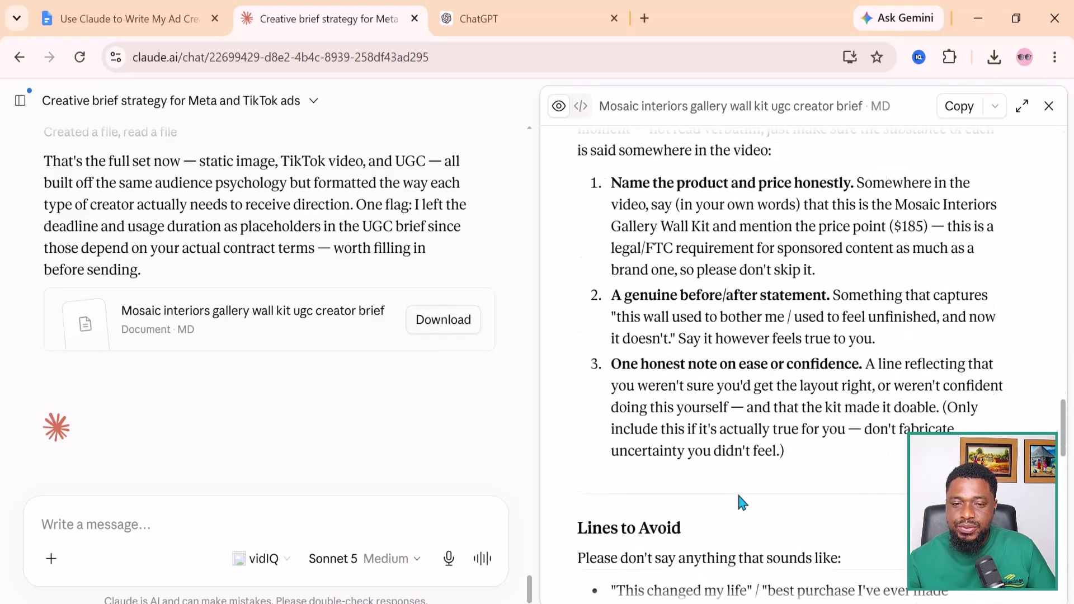
scroll(736, 490, "up", 8)
scroll(377, 260, "up", 2)
Review the earlier UGC and TikTok video brief requests and the bedroom image generation prompt in the chat.
scroll(379, 265, "up", 7)
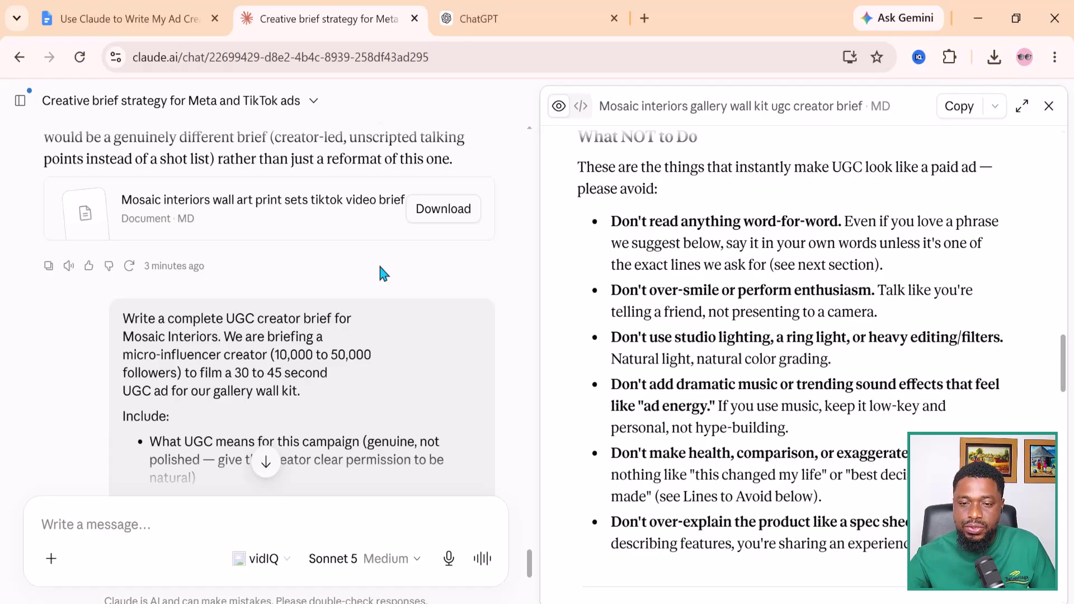
scroll(212, 378, "up", 10)
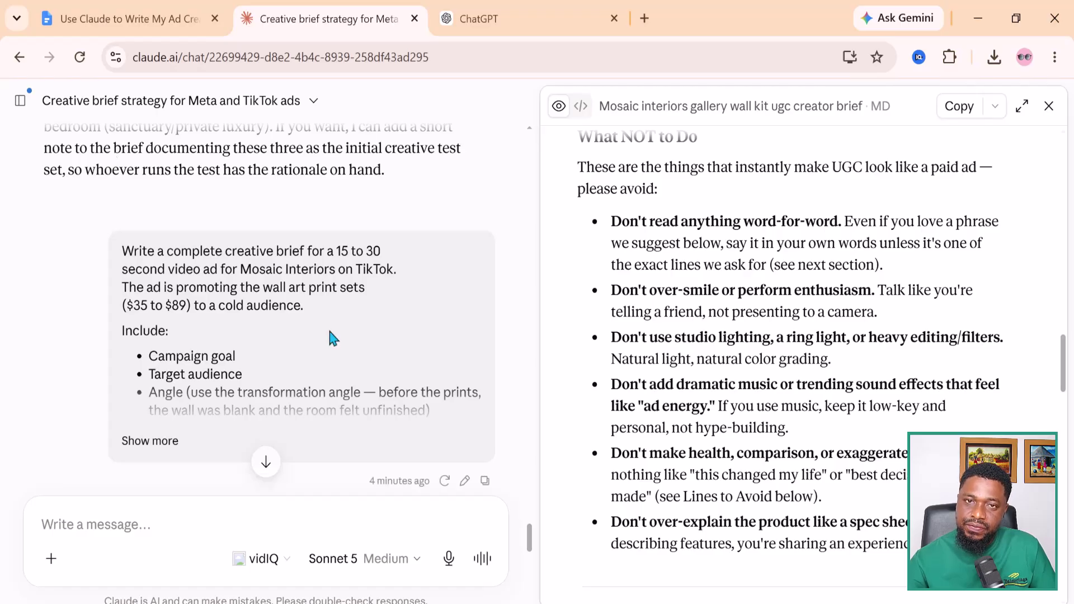
scroll(330, 332, "down", 15)
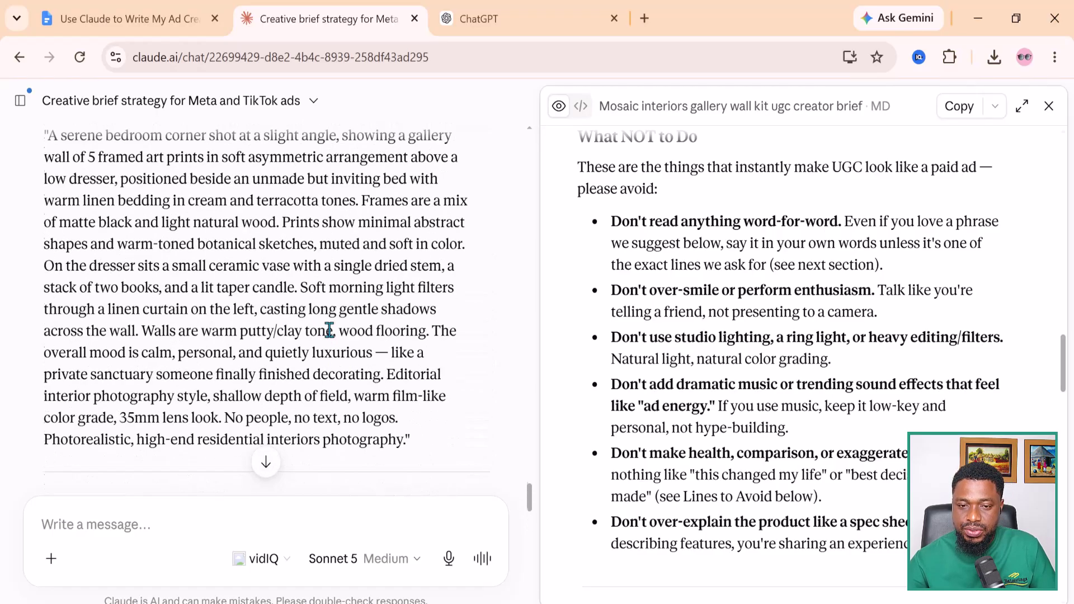
scroll(329, 330, "up", 2)
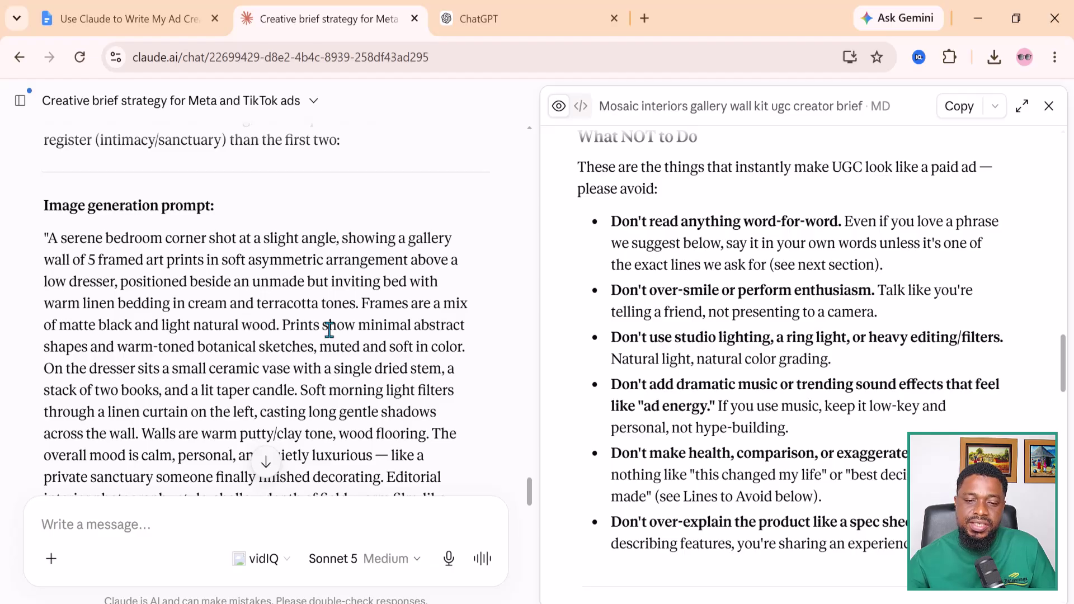